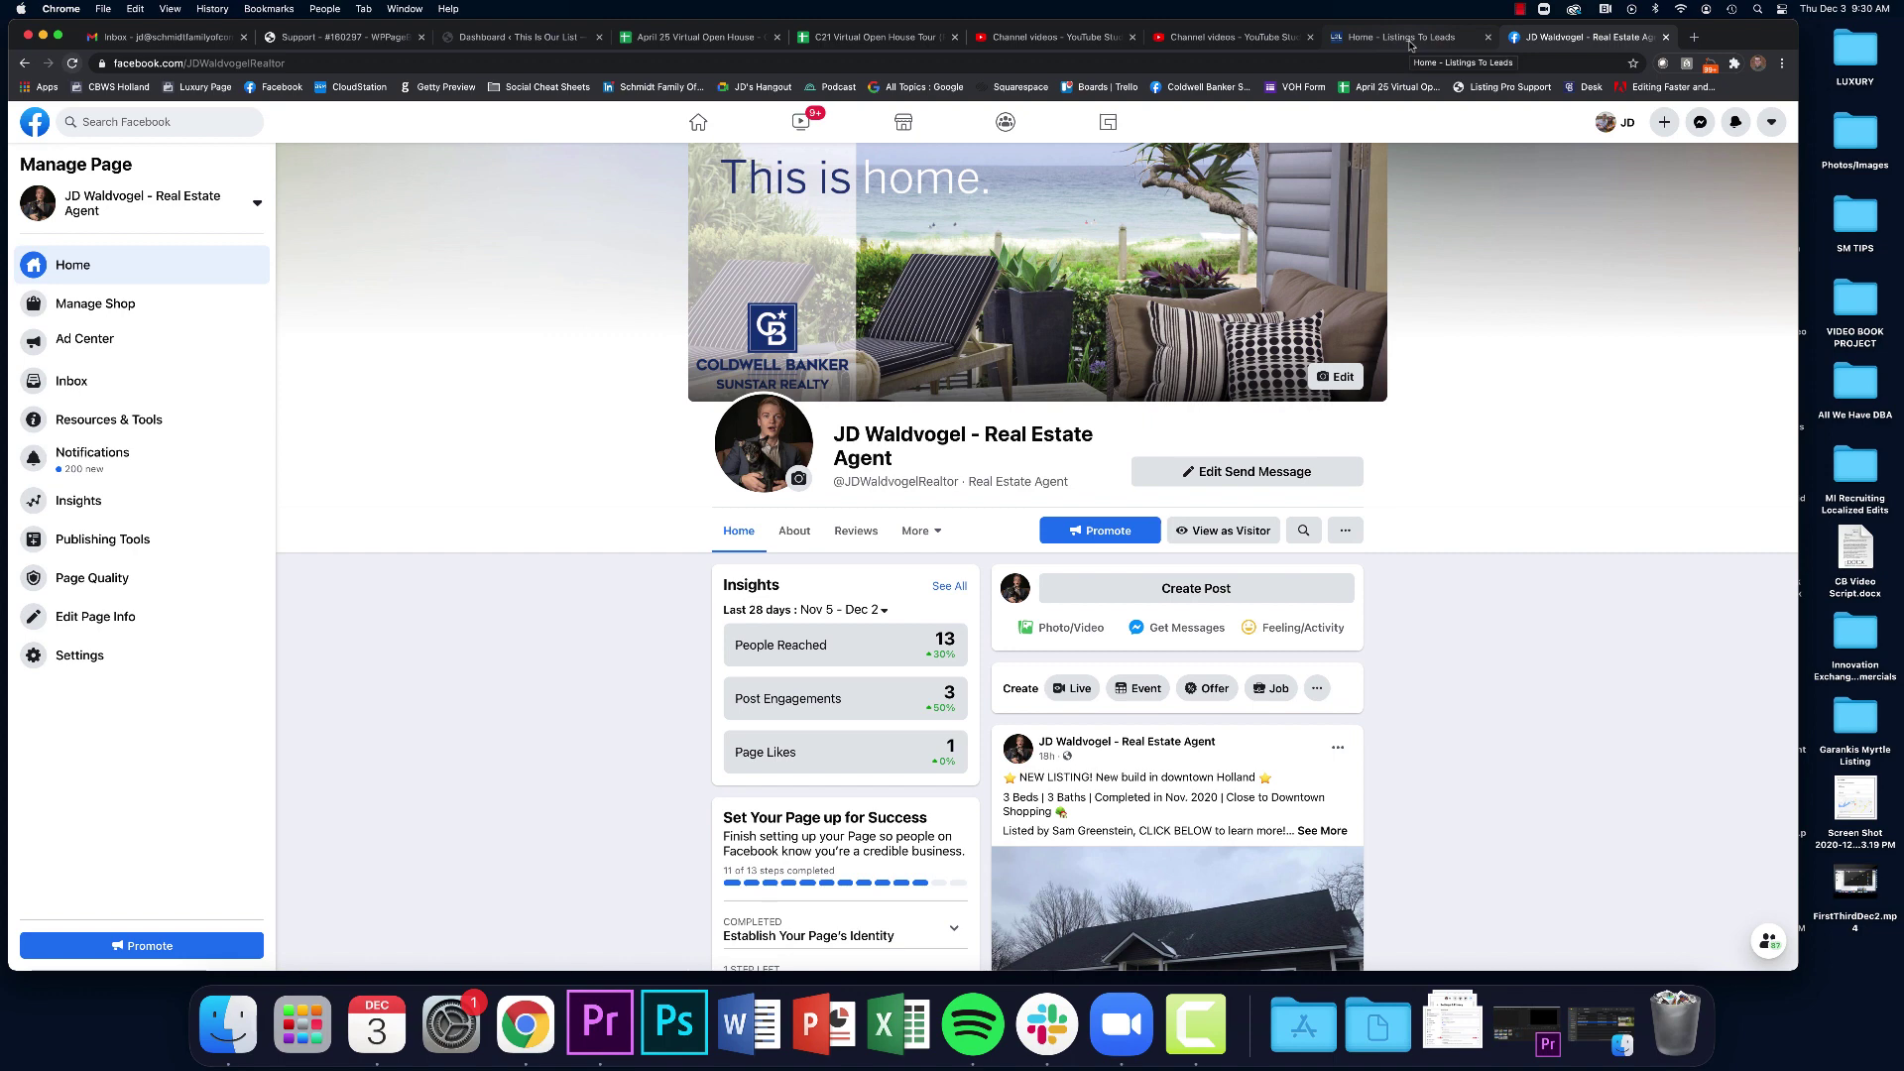
Return to the Listings-to-Leads dashboard and open the Profile Details form from the sidebar
{"action": "left_click", "coordinate": [1410, 41]}
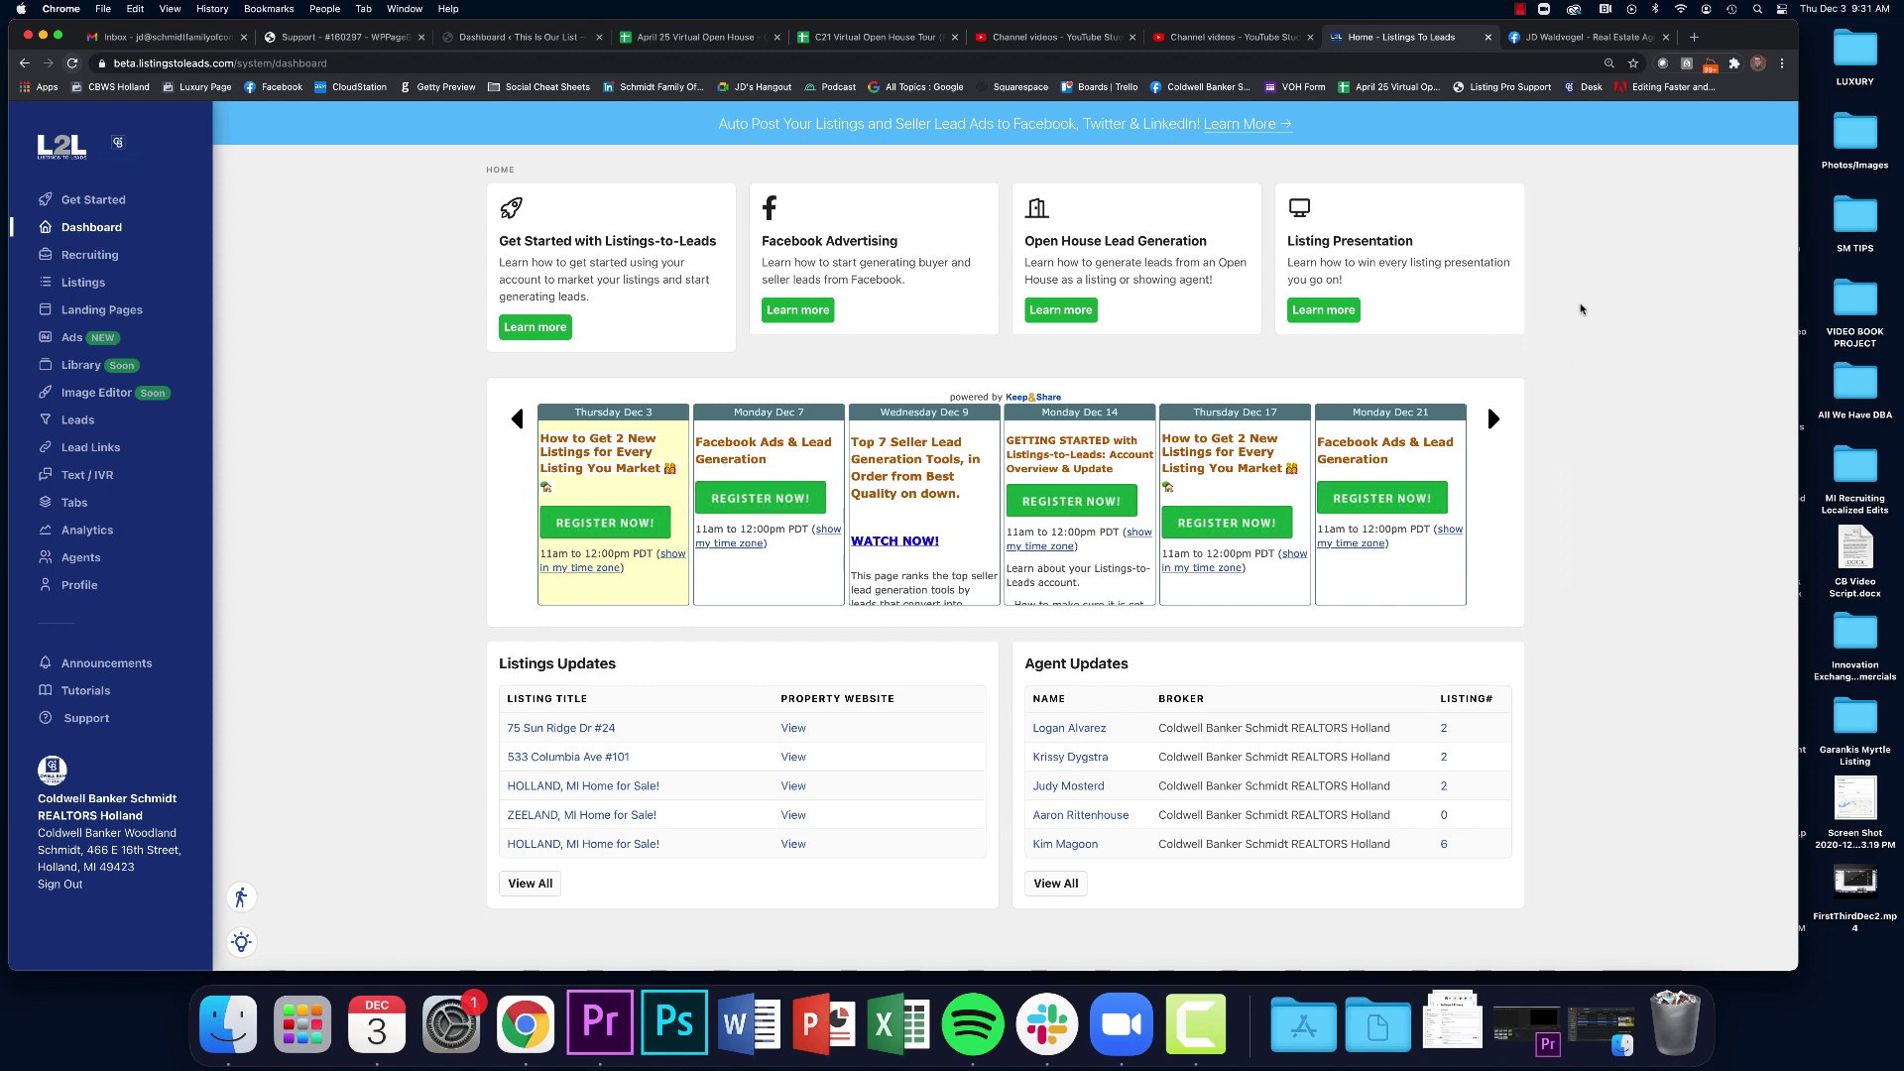
{"action": "left_click", "coordinate": [1554, 37]}
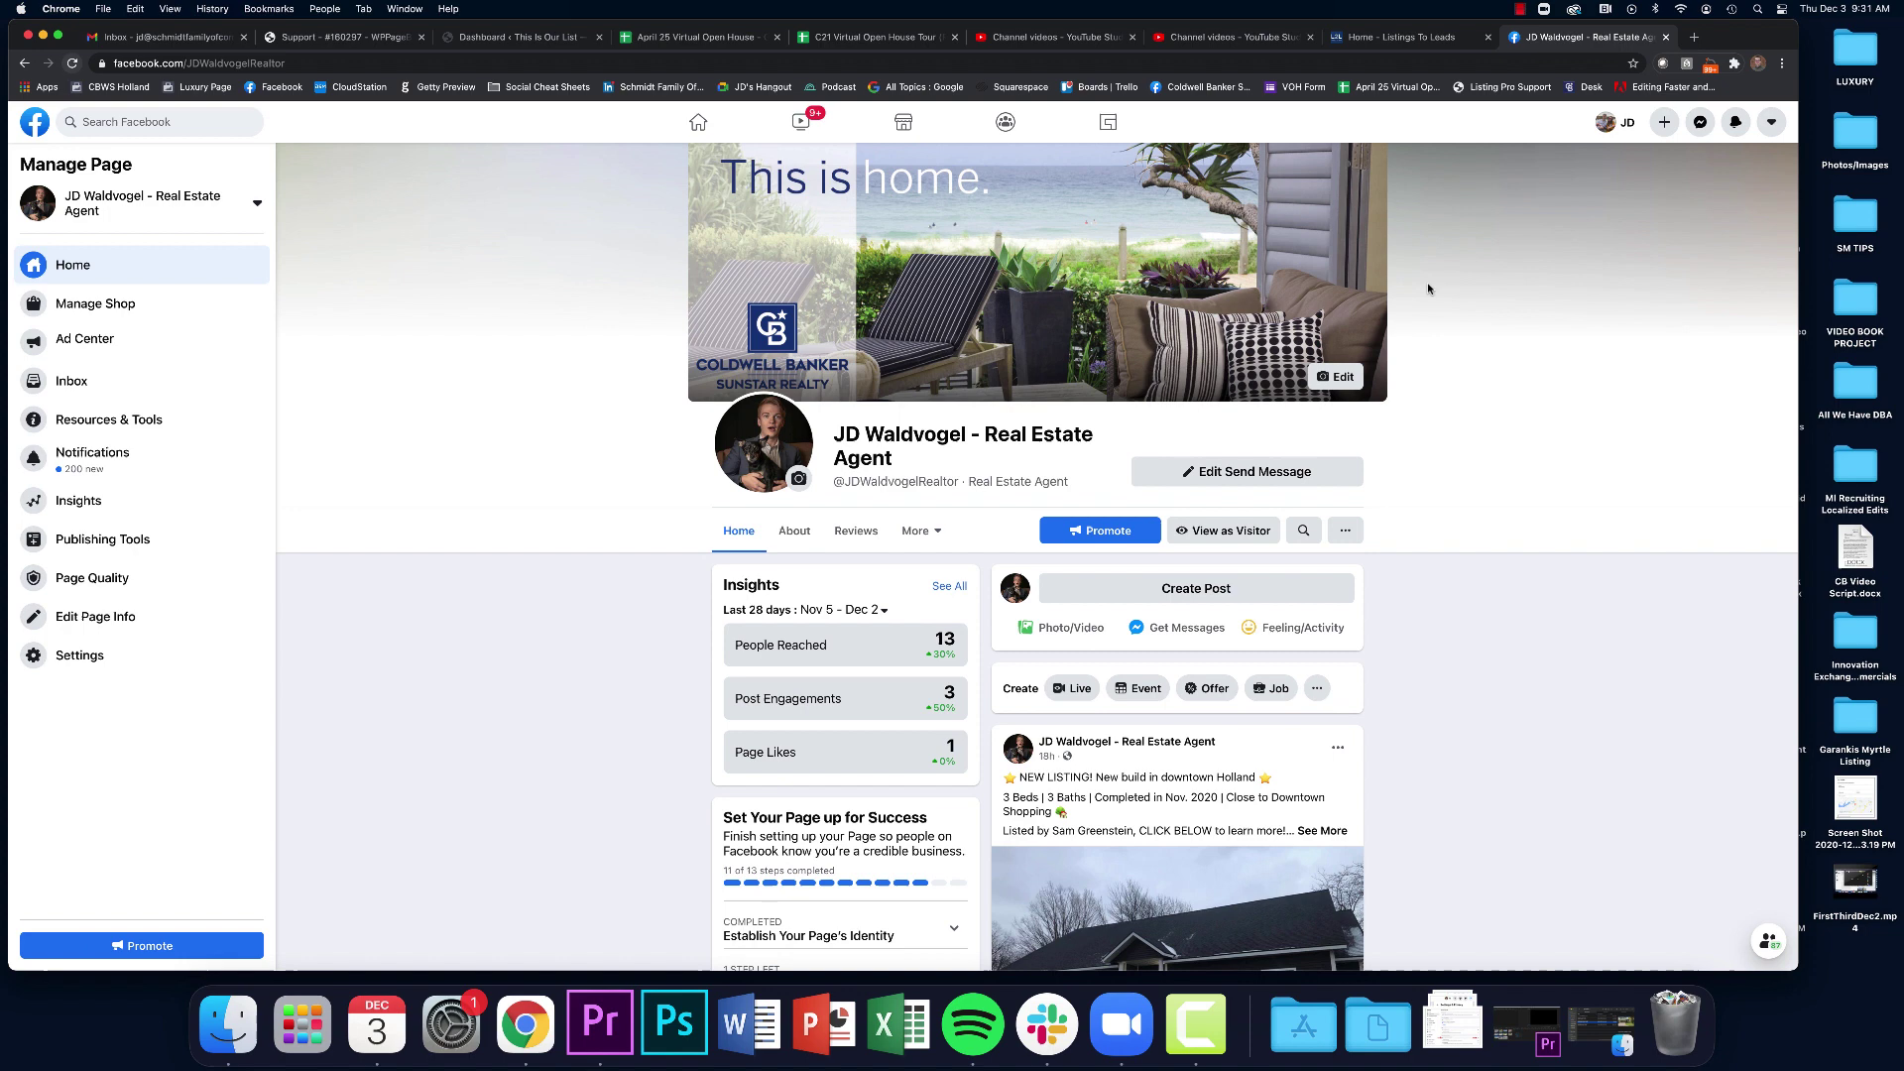
{"action": "left_click", "coordinate": [1395, 39]}
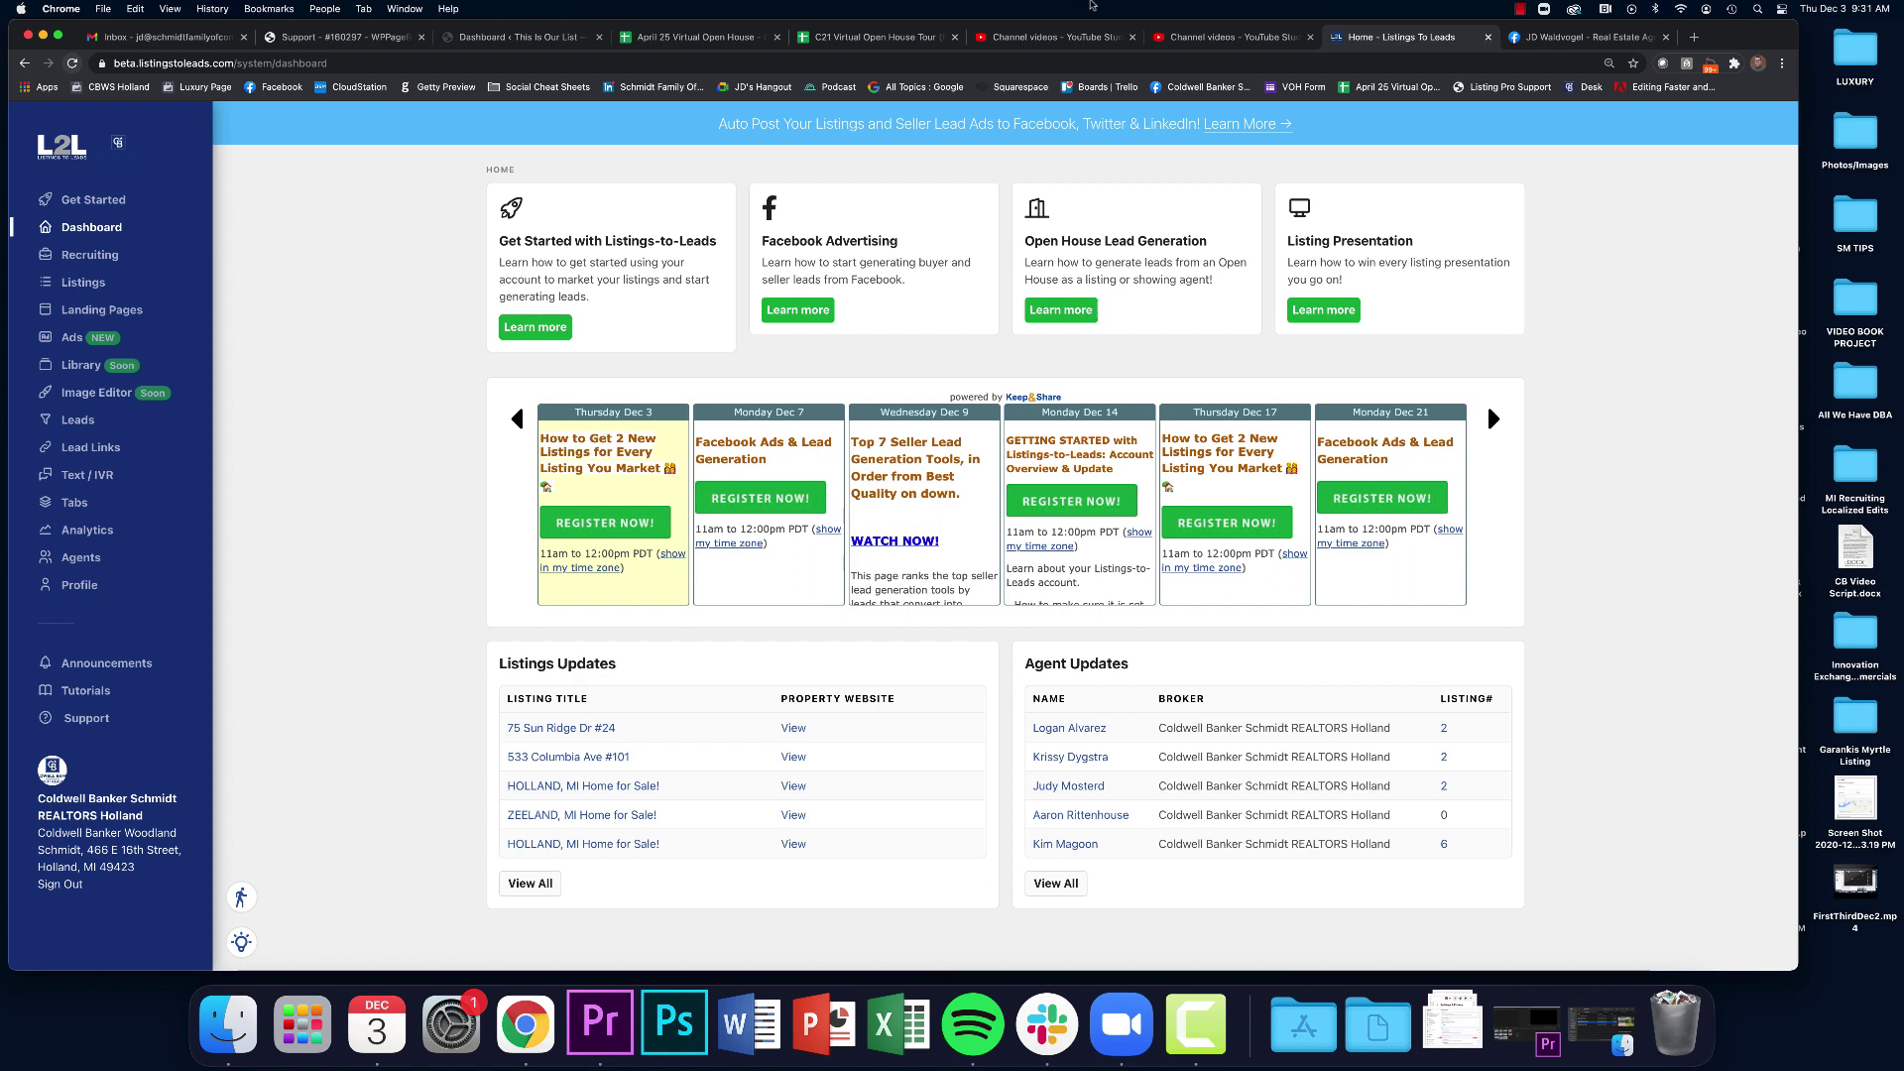
{"action": "left_click", "coordinate": [1520, 10]}
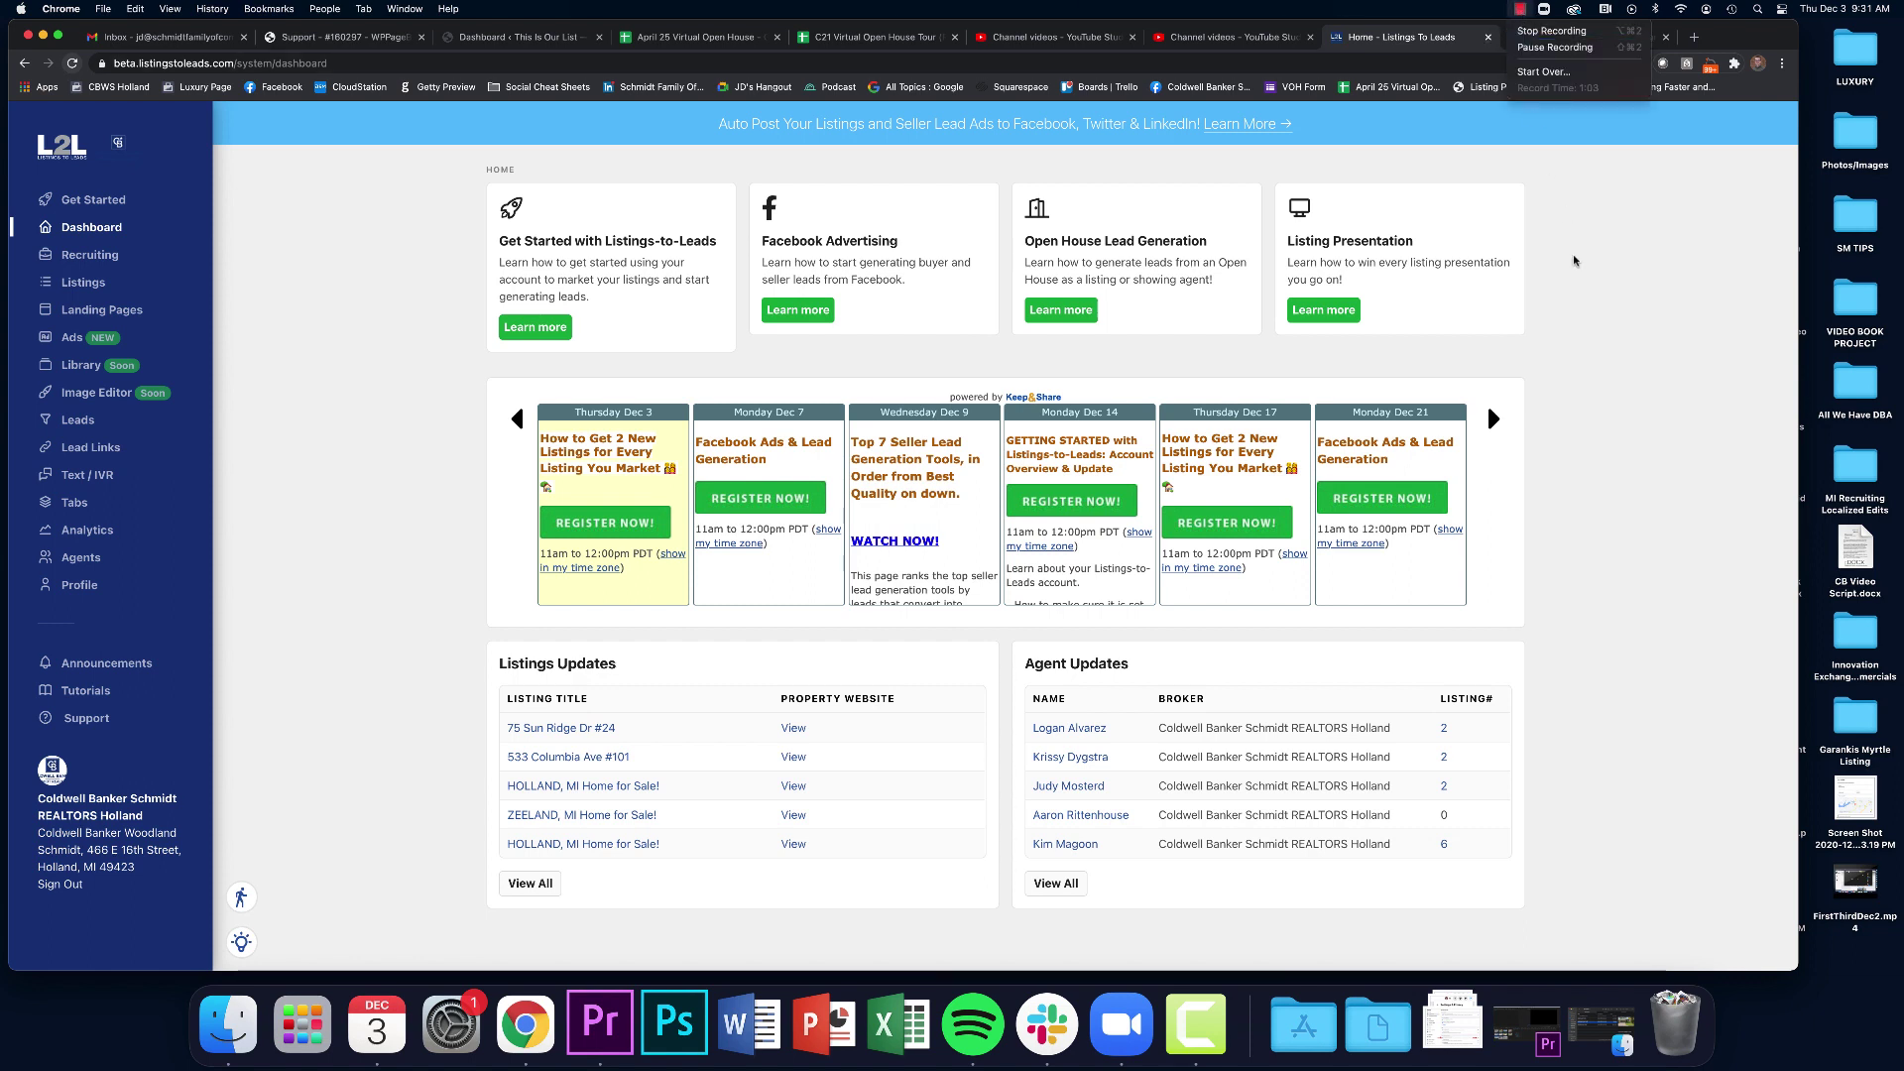
{"action": "left_click", "coordinate": [1583, 340]}
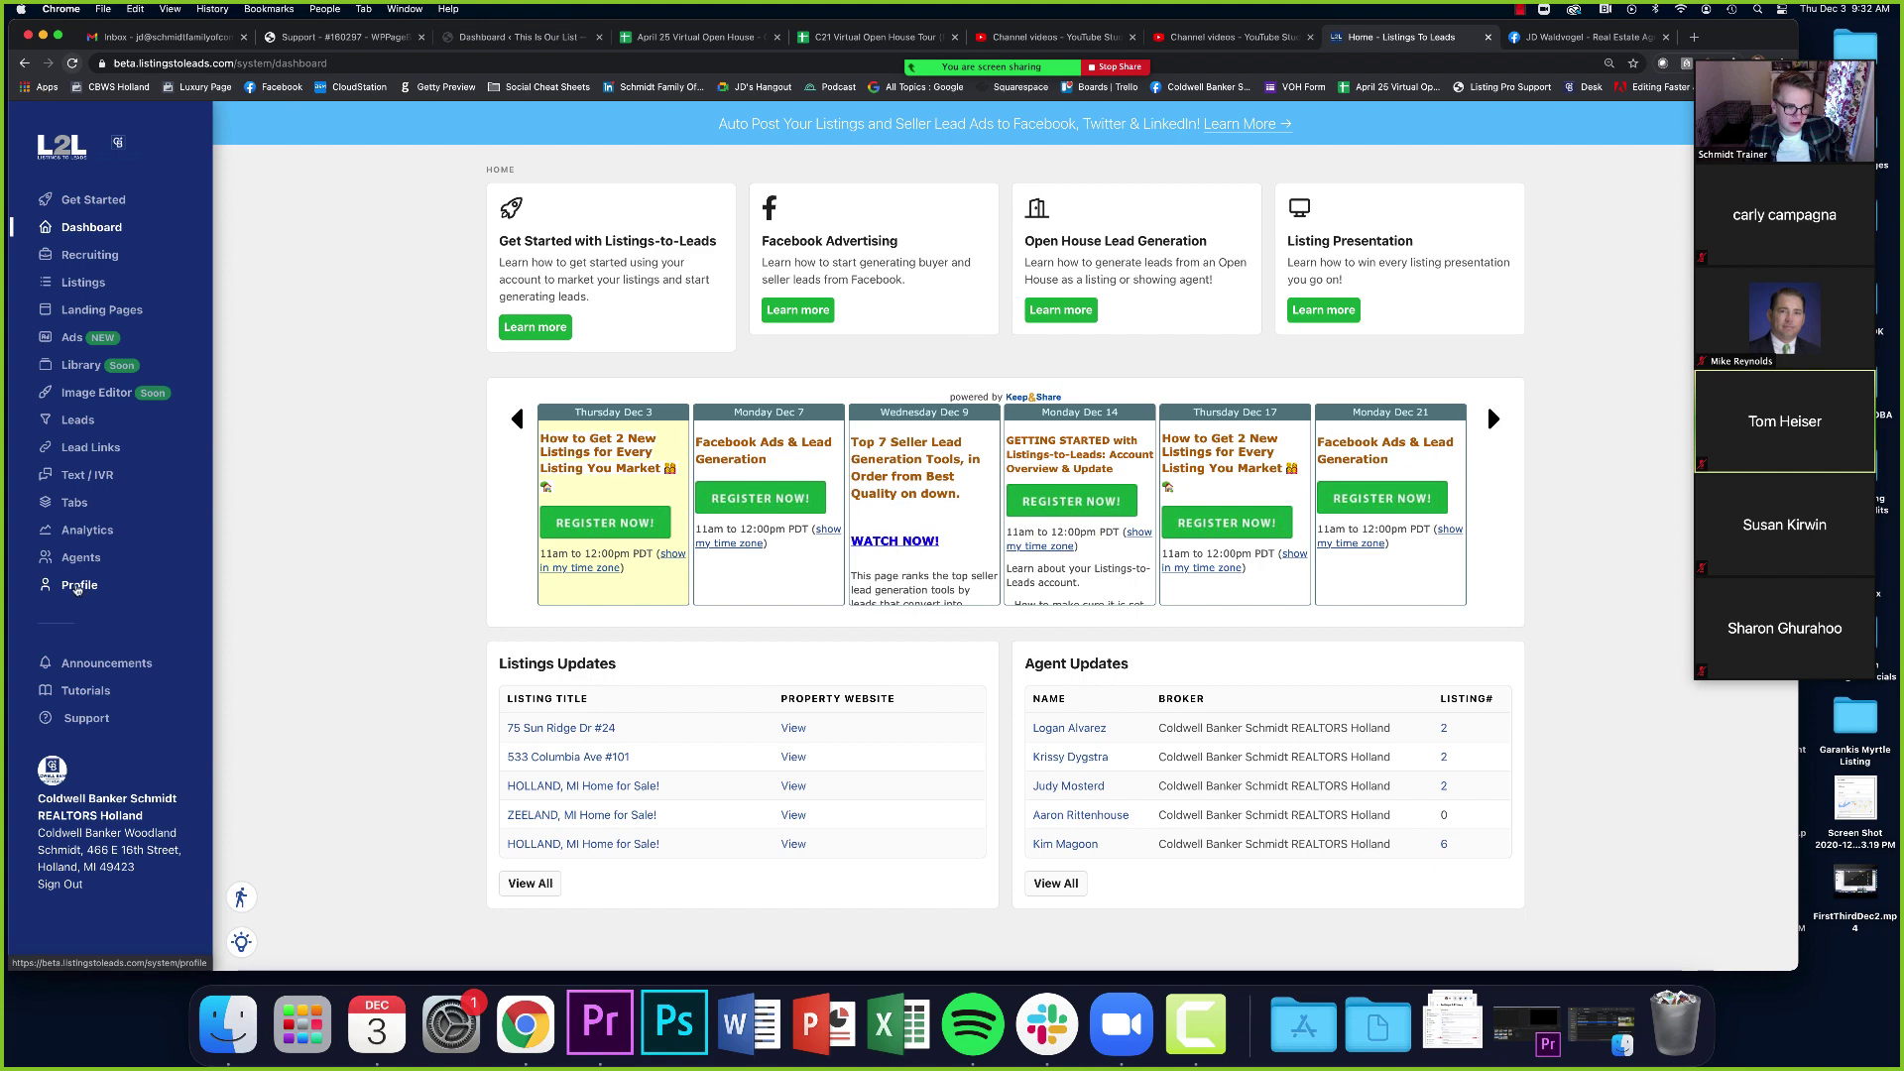
{"action": "left_click", "coordinate": [80, 585]}
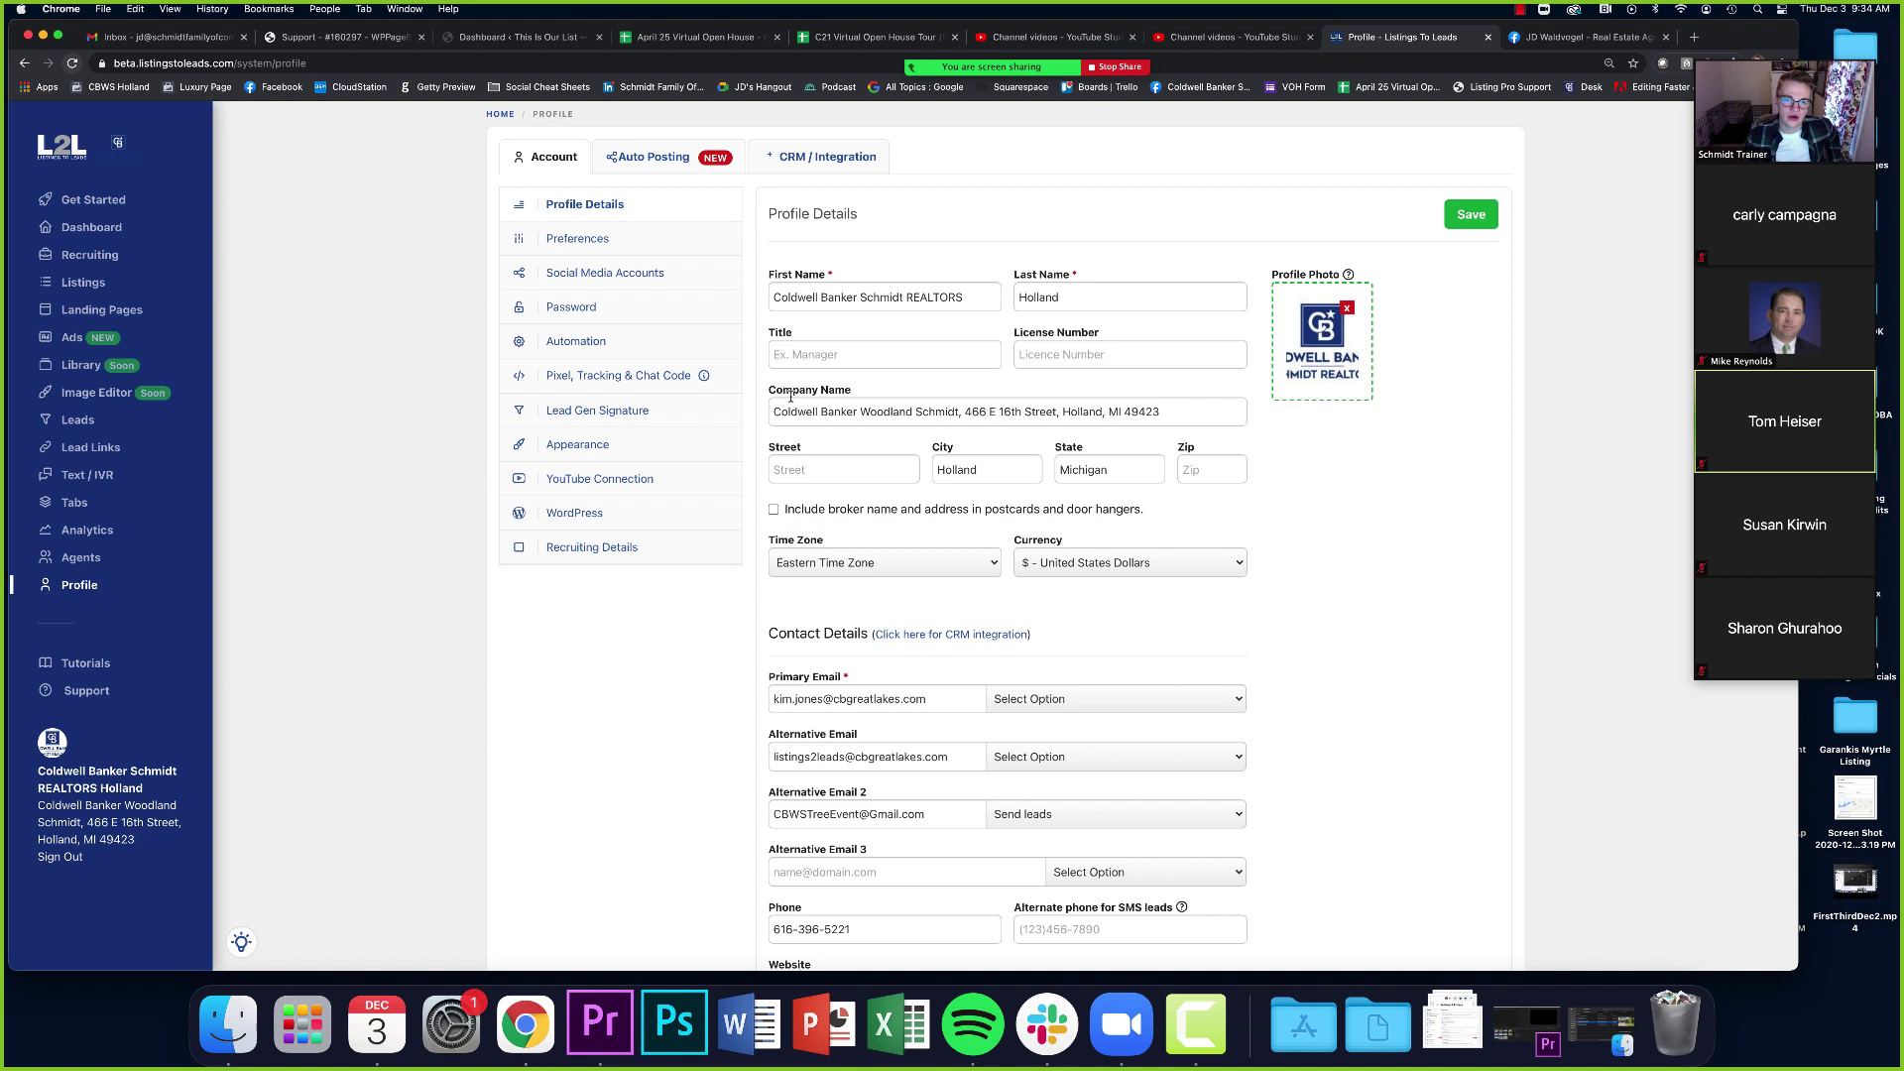
Scroll to Contact Details and confirm Alternative Email 2 stays on Send leads
{"action": "scroll", "coordinate": [841, 626], "scroll_direction": "down", "scroll_amount": 1}
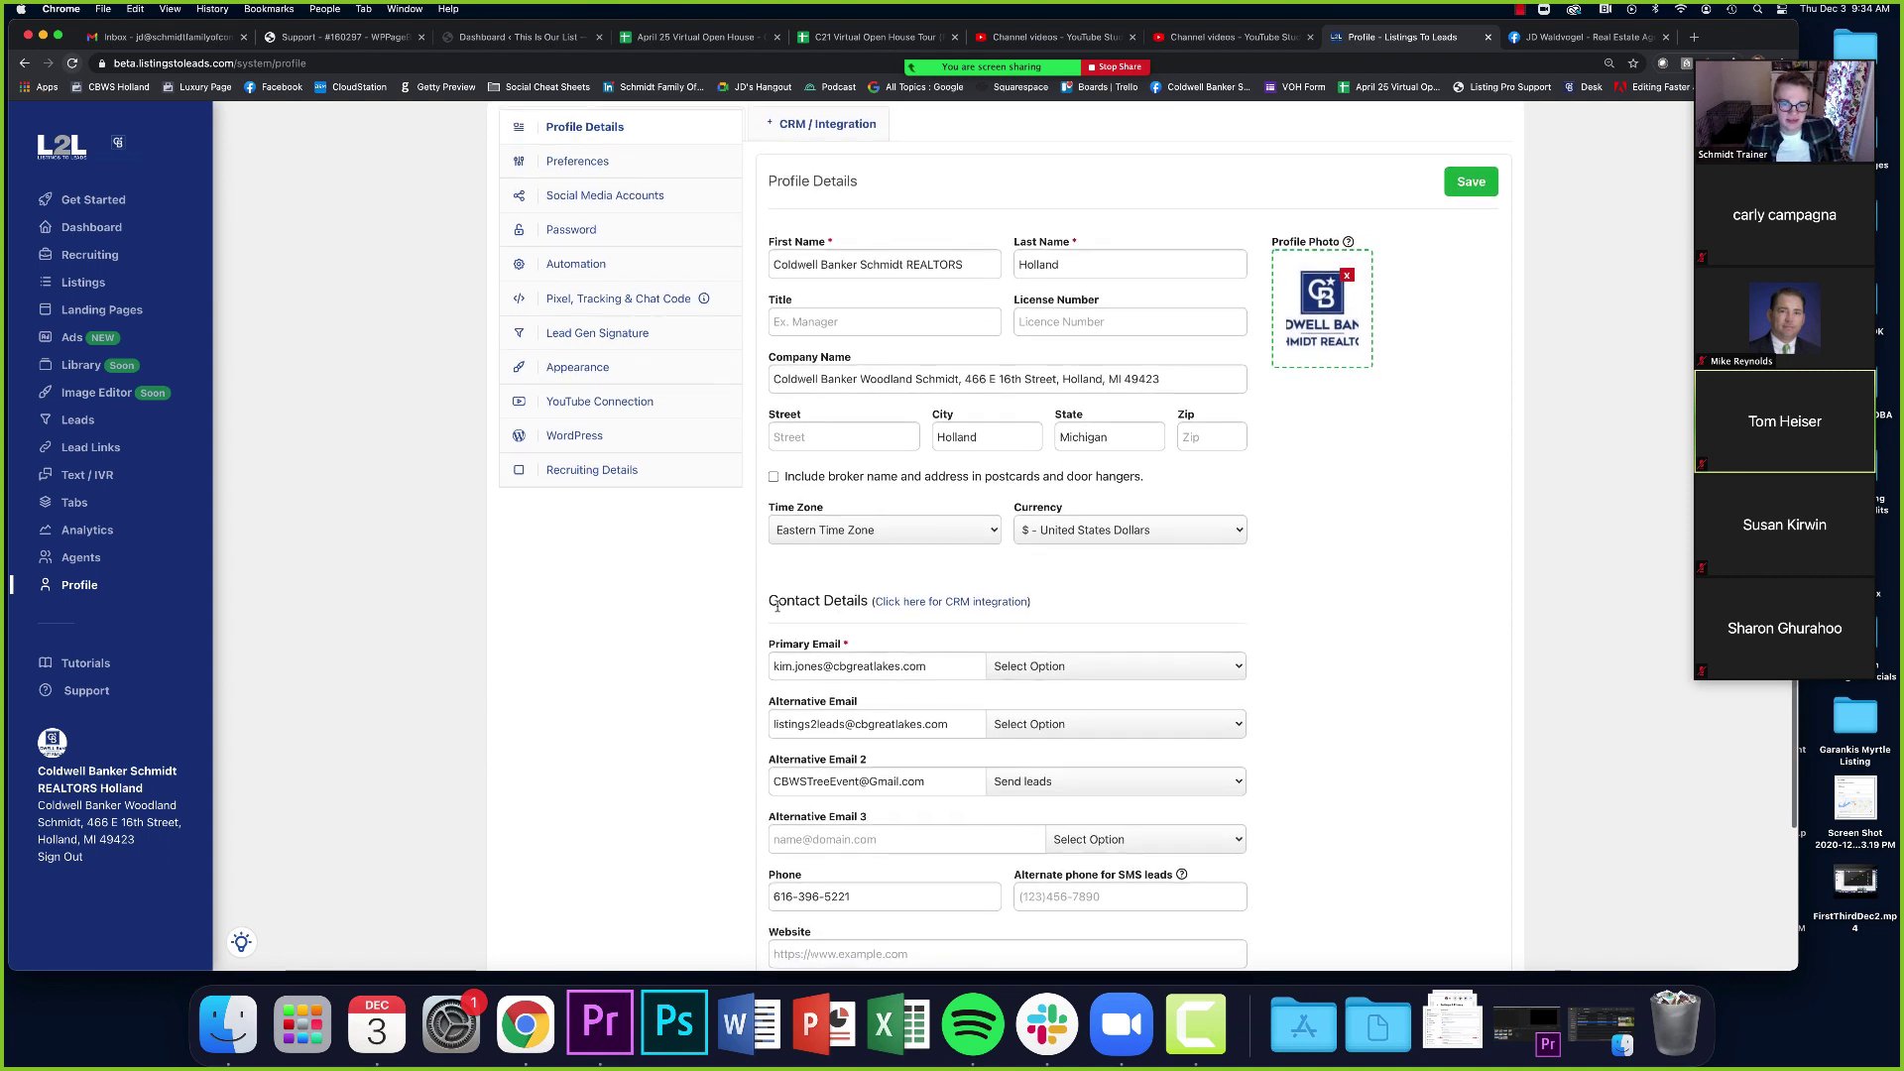
{"action": "left_click_drag", "start_coordinate": [791, 601], "coordinate": [869, 601]}
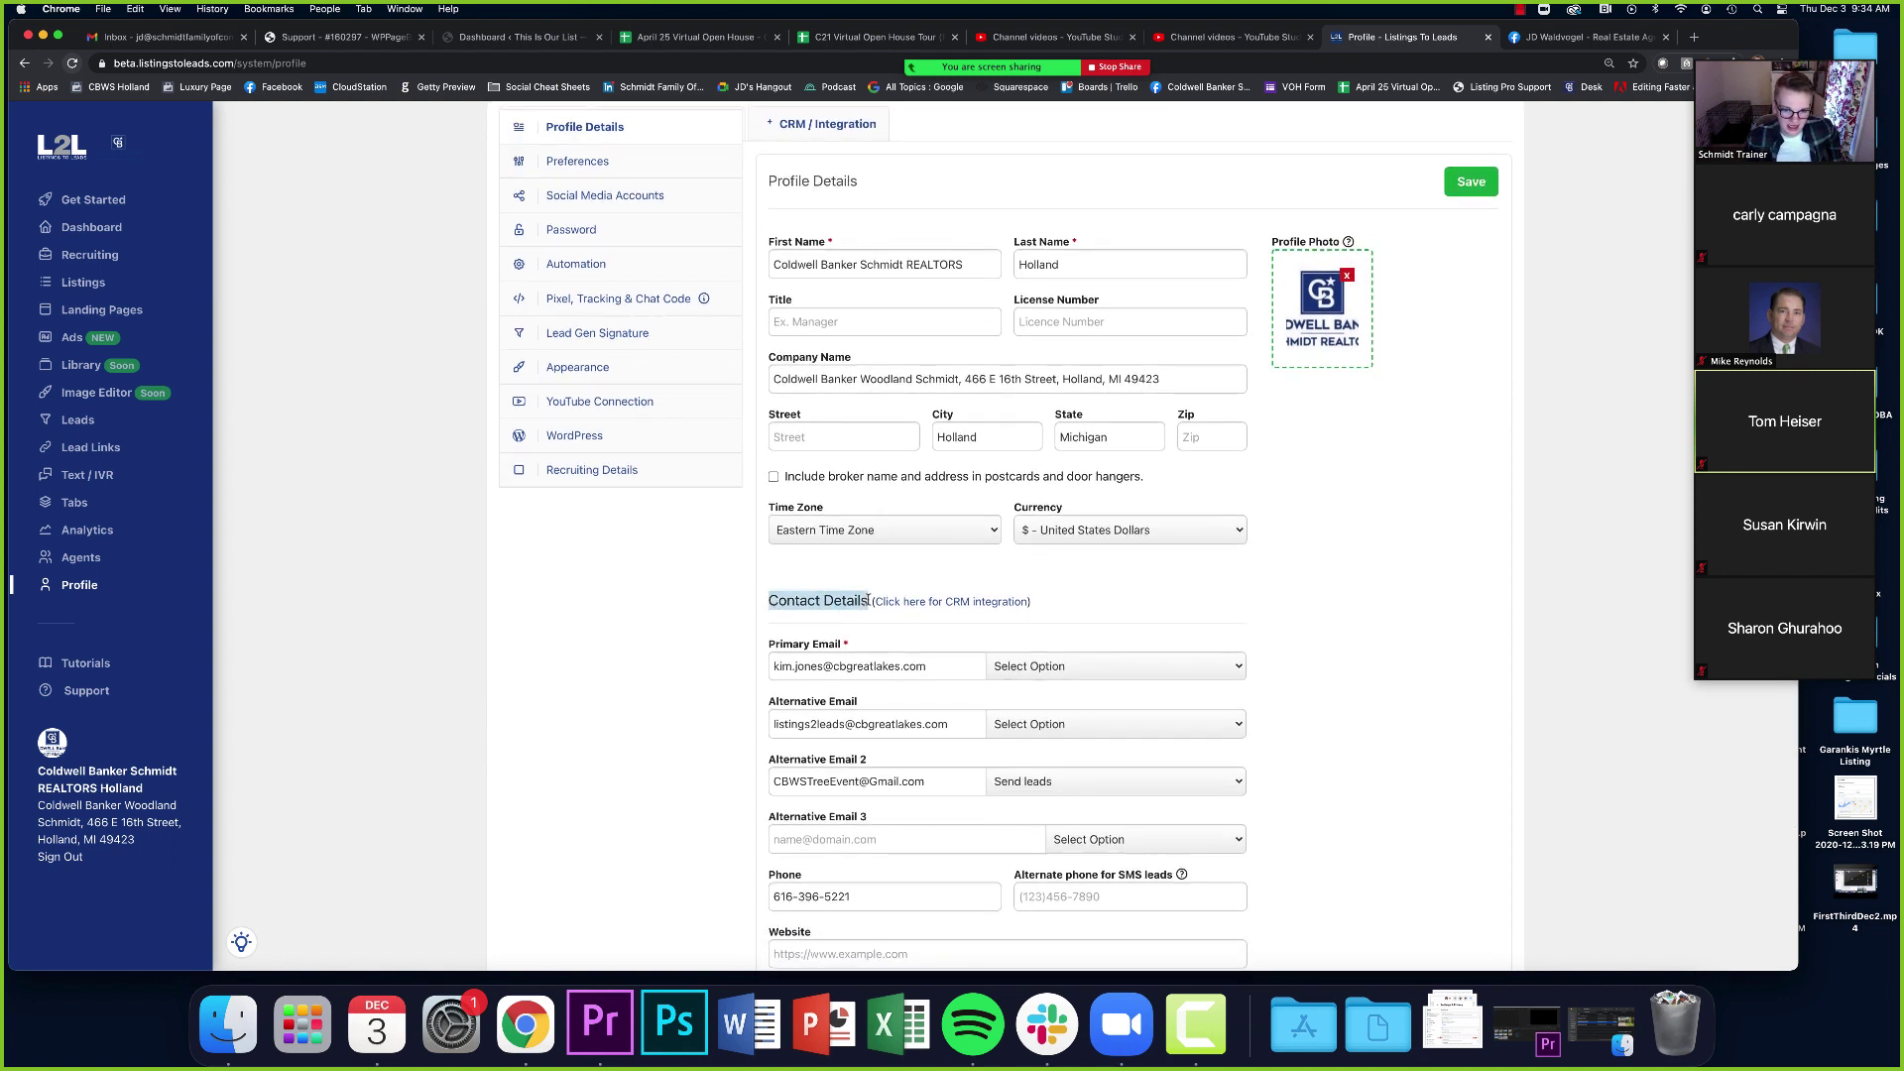
{"action": "scroll", "coordinate": [869, 601], "scroll_direction": "down", "scroll_amount": 1}
{"action": "left_click", "coordinate": [836, 657]}
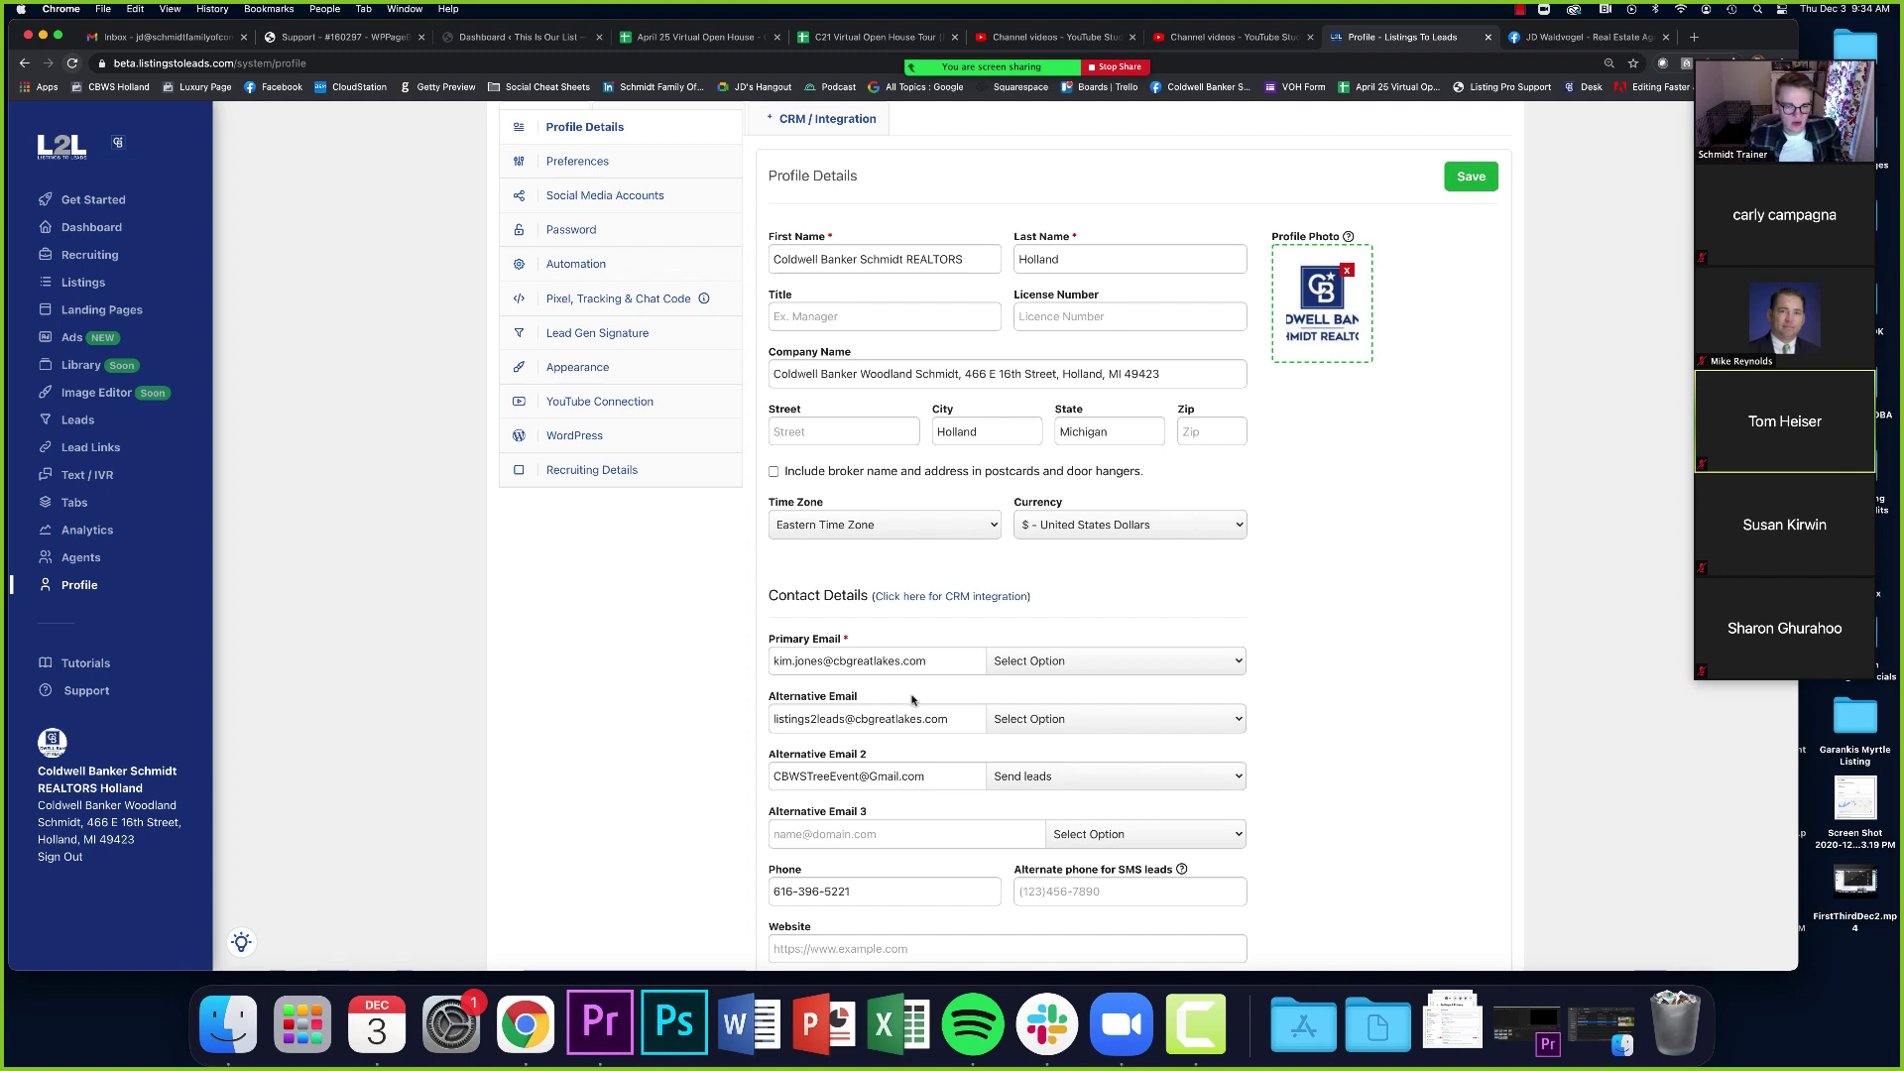
{"action": "scroll", "coordinate": [1012, 744], "scroll_direction": "down", "scroll_amount": 3}
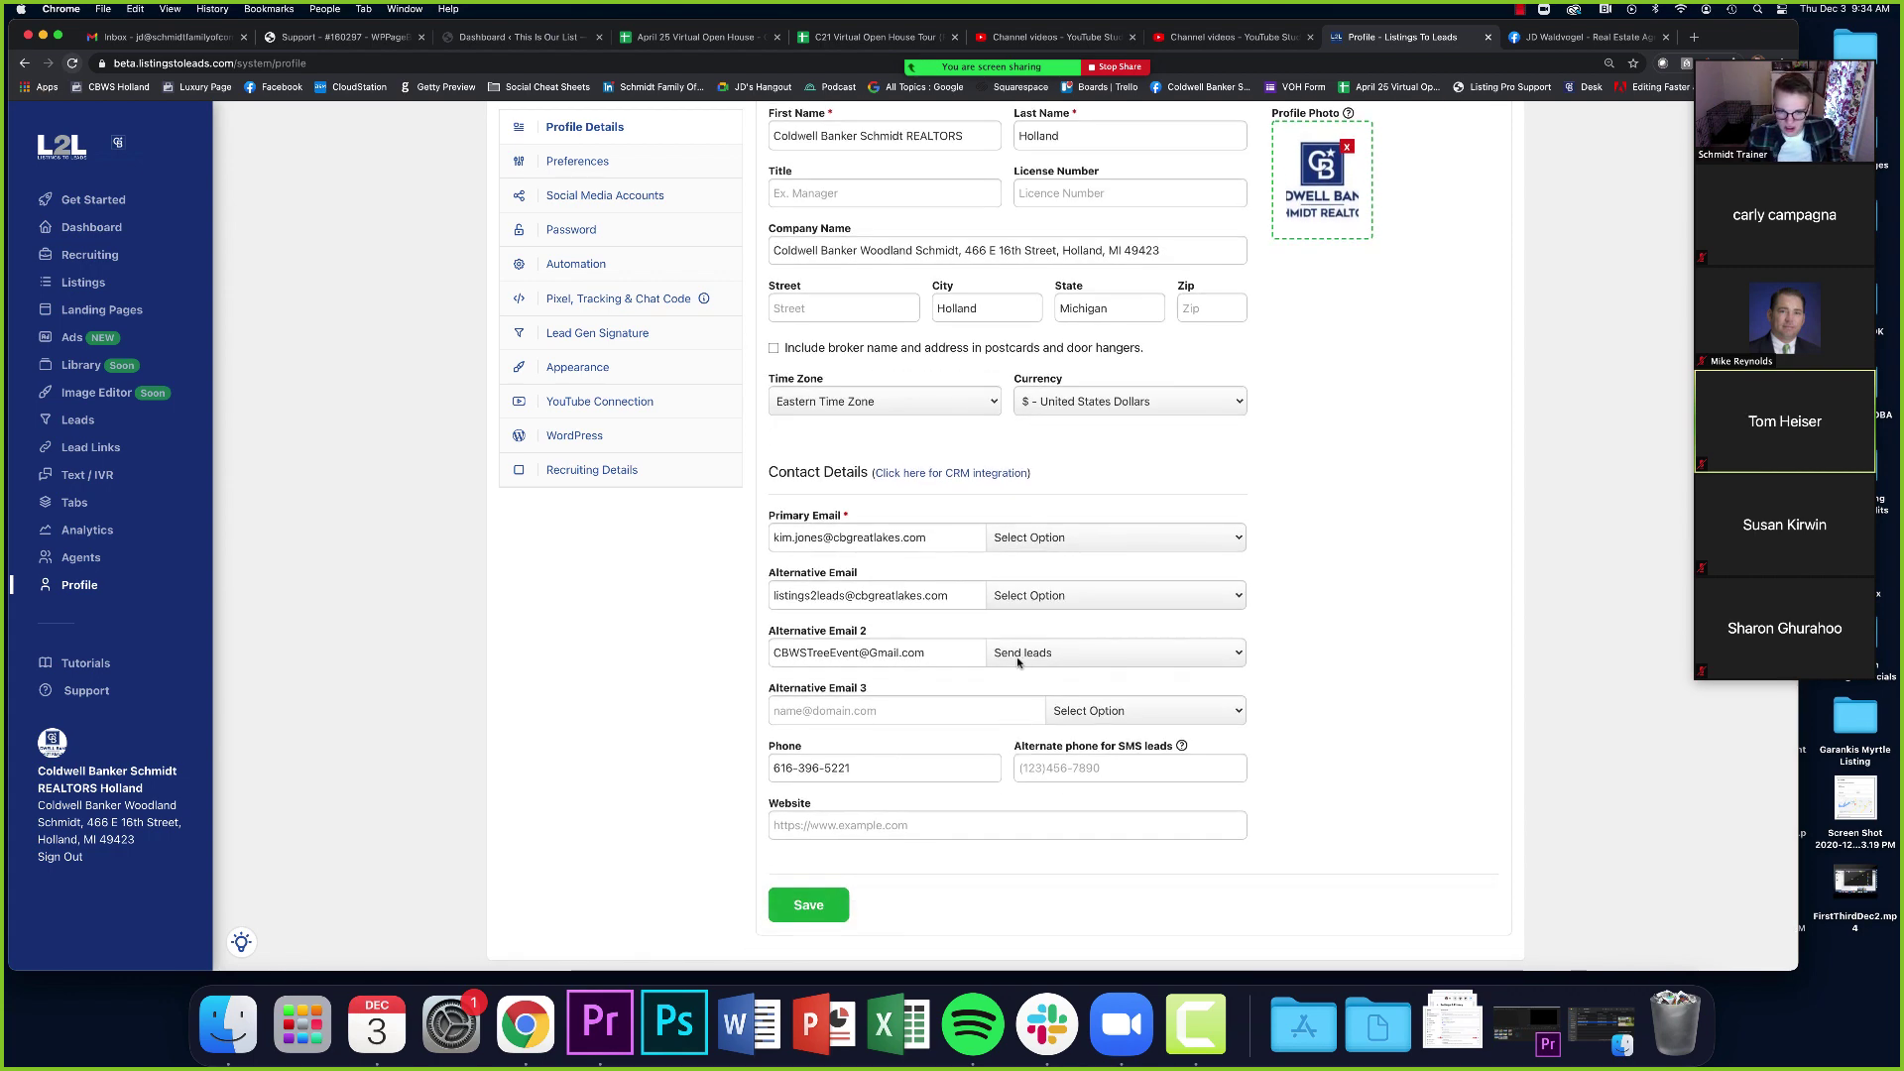
{"action": "left_click", "coordinate": [1017, 660]}
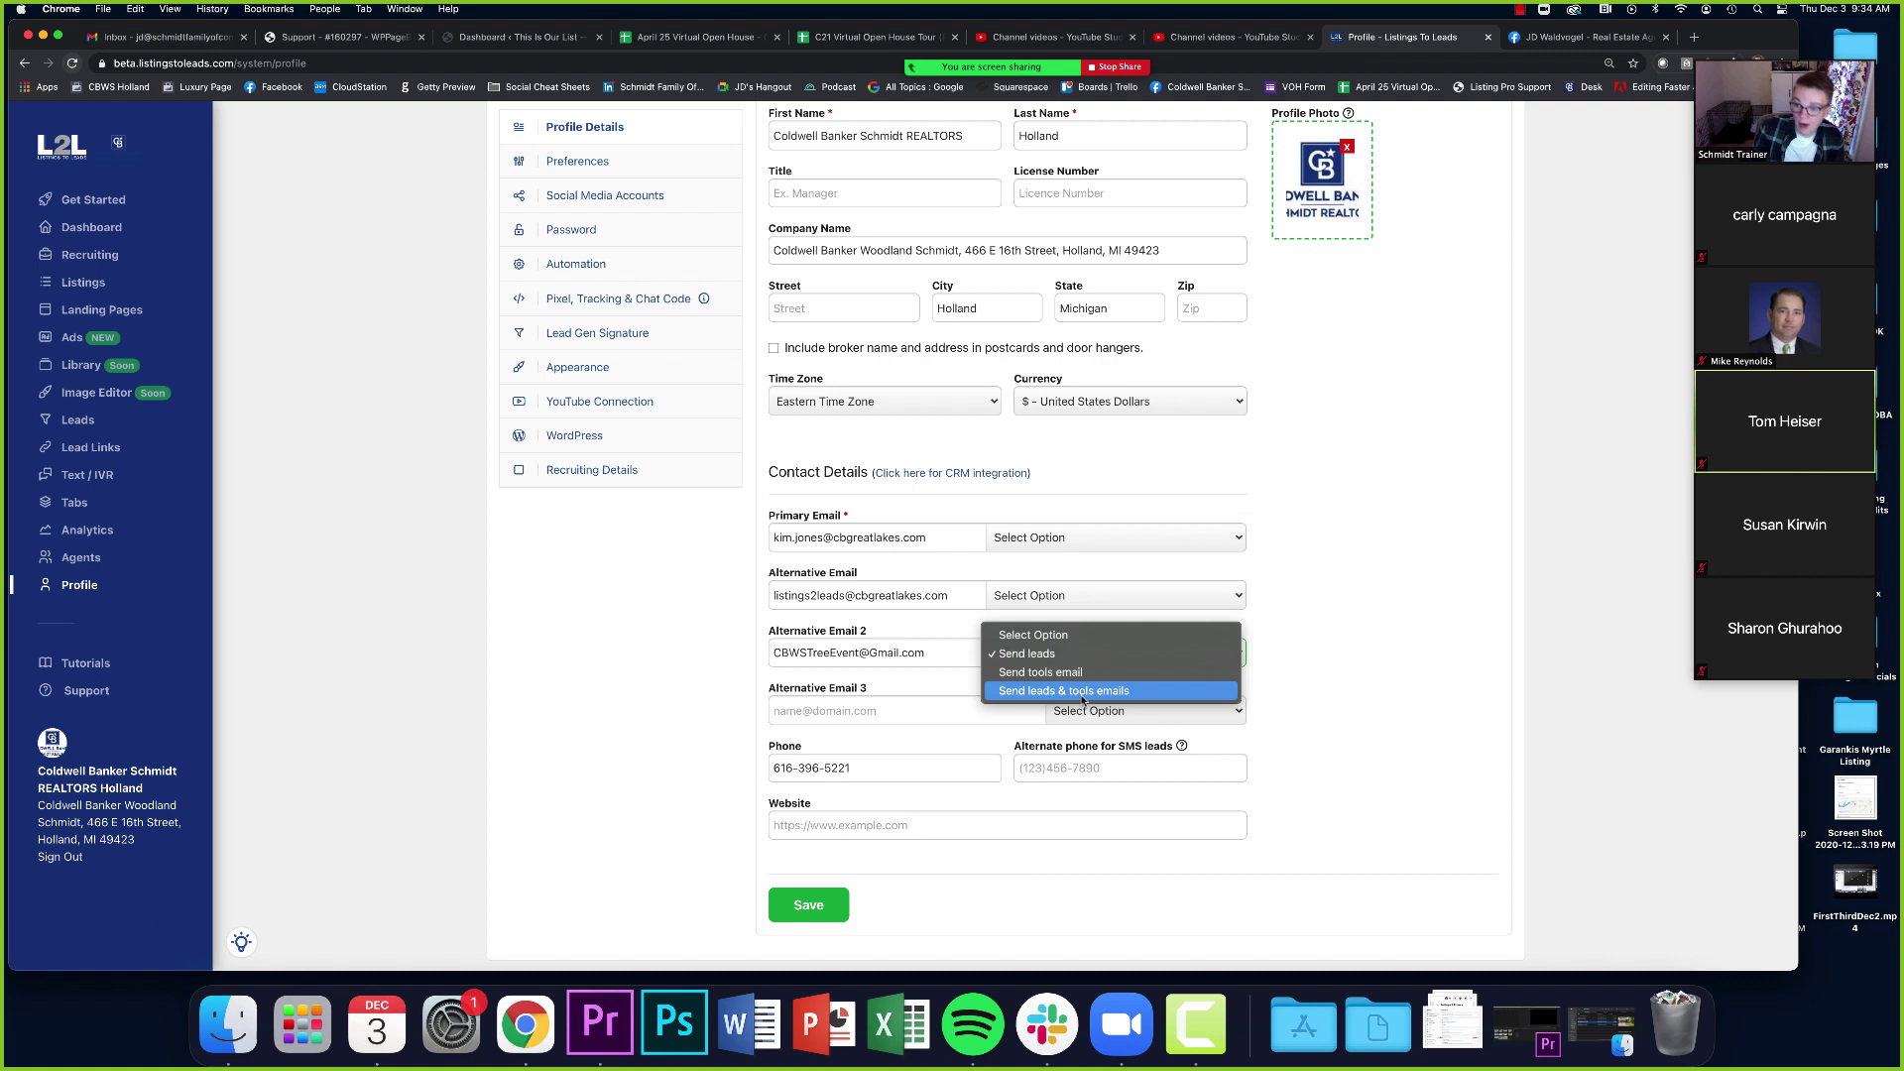
{"action": "left_click", "coordinate": [1413, 618]}
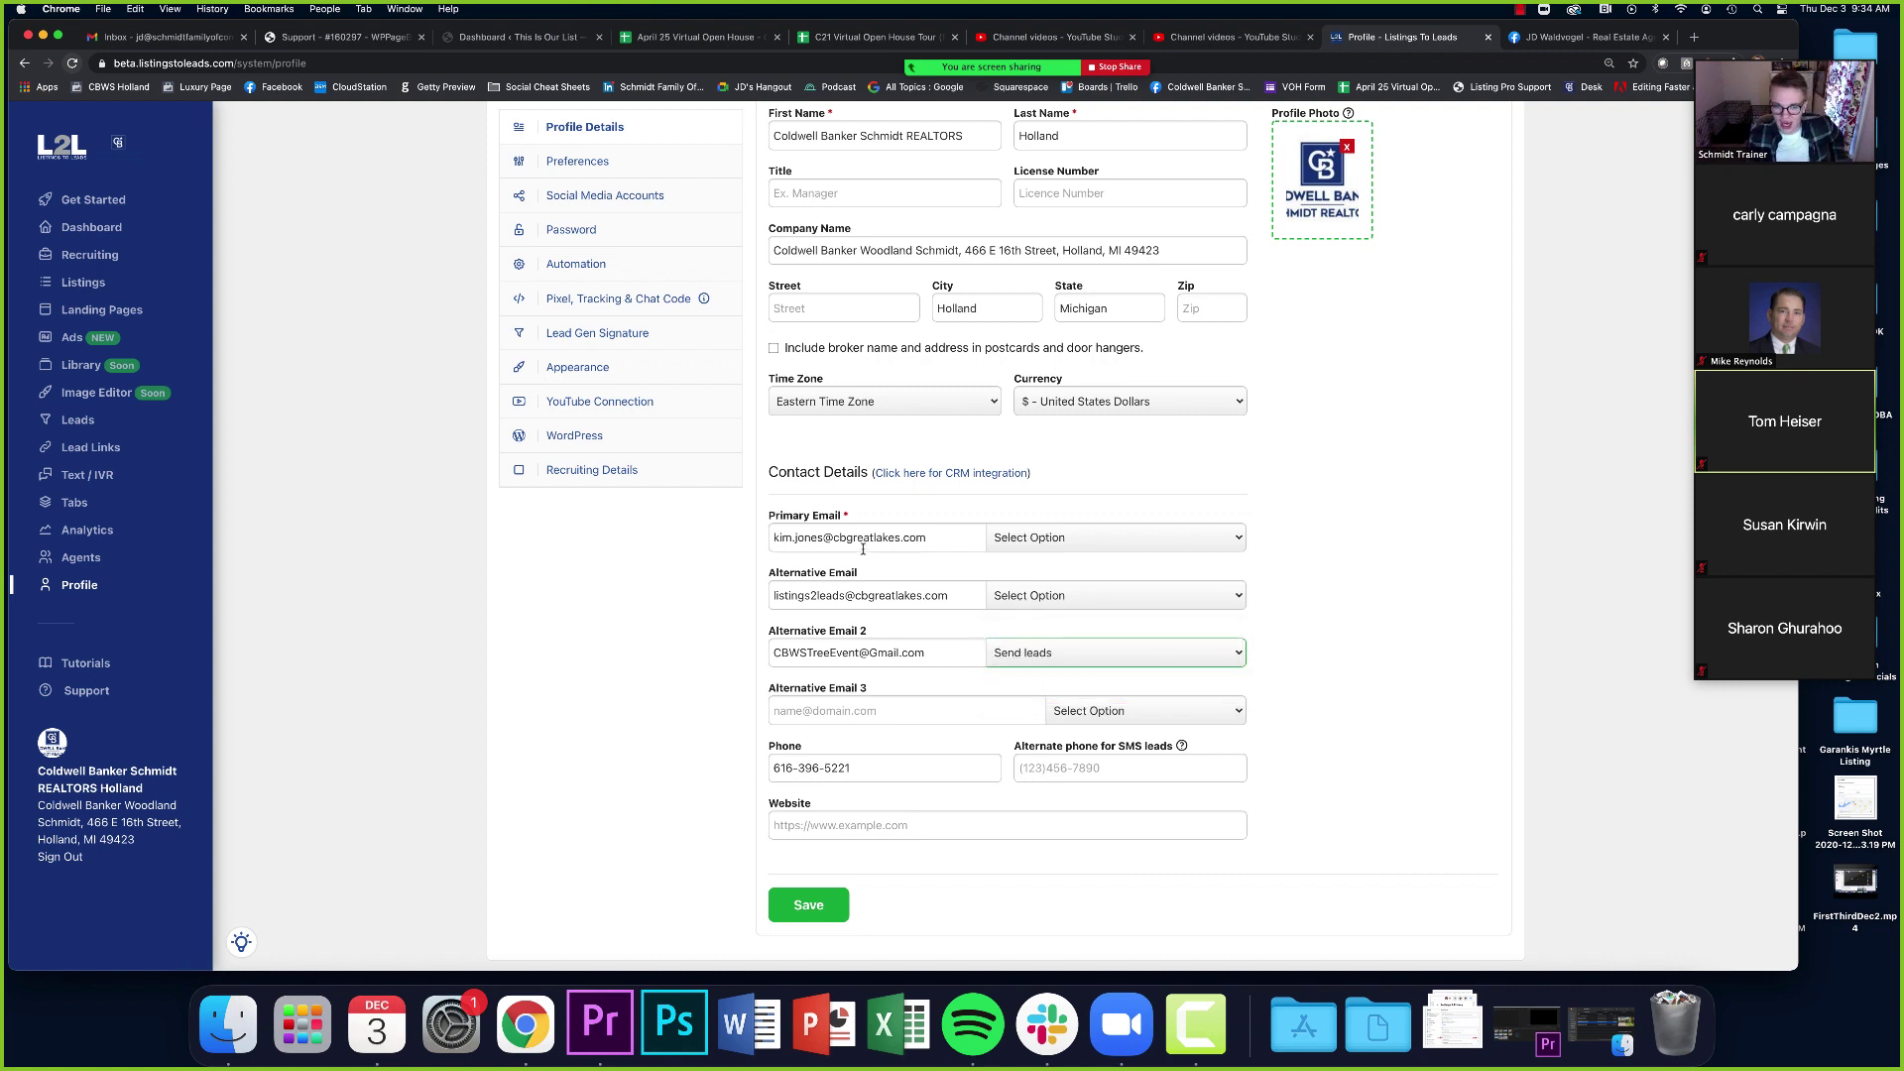
Set the Primary Email lead option to Send leads
{"action": "left_click", "coordinate": [992, 540]}
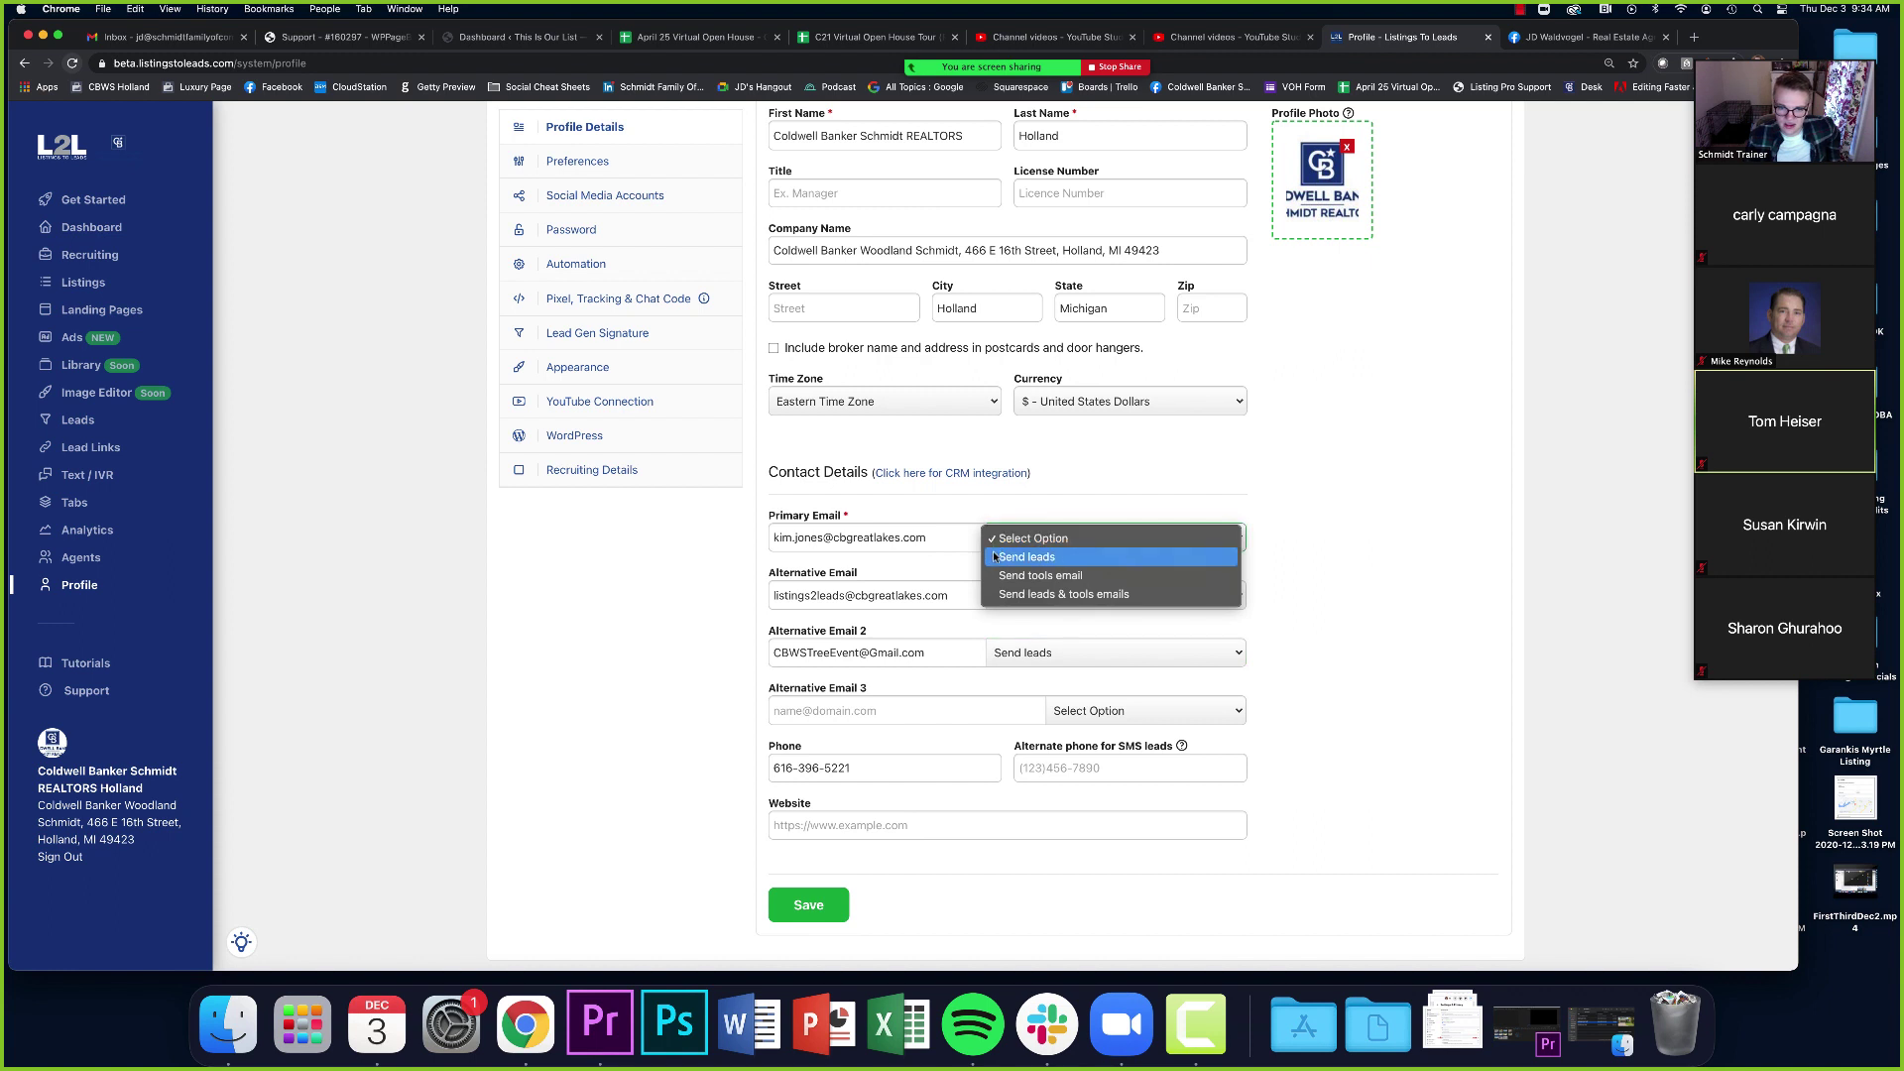
{"action": "left_click", "coordinate": [996, 558]}
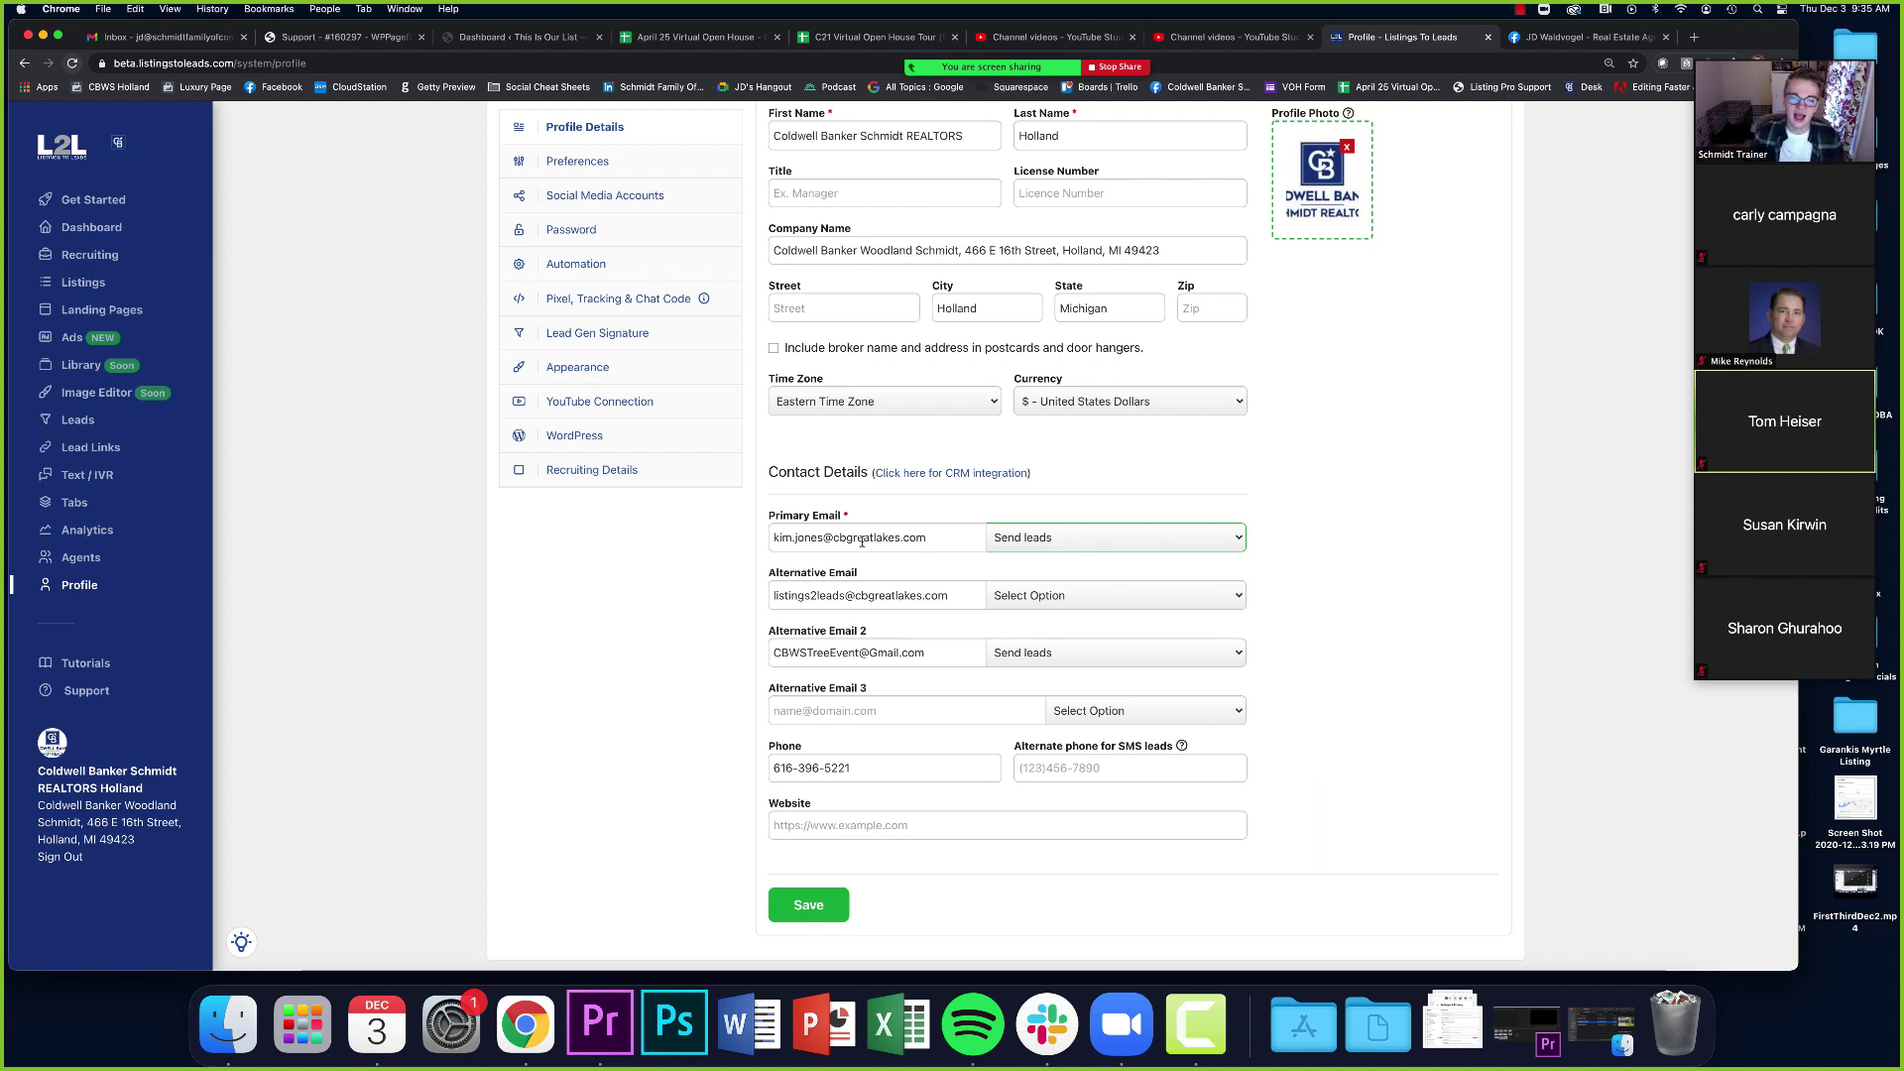
{"action": "left_click", "coordinate": [874, 562]}
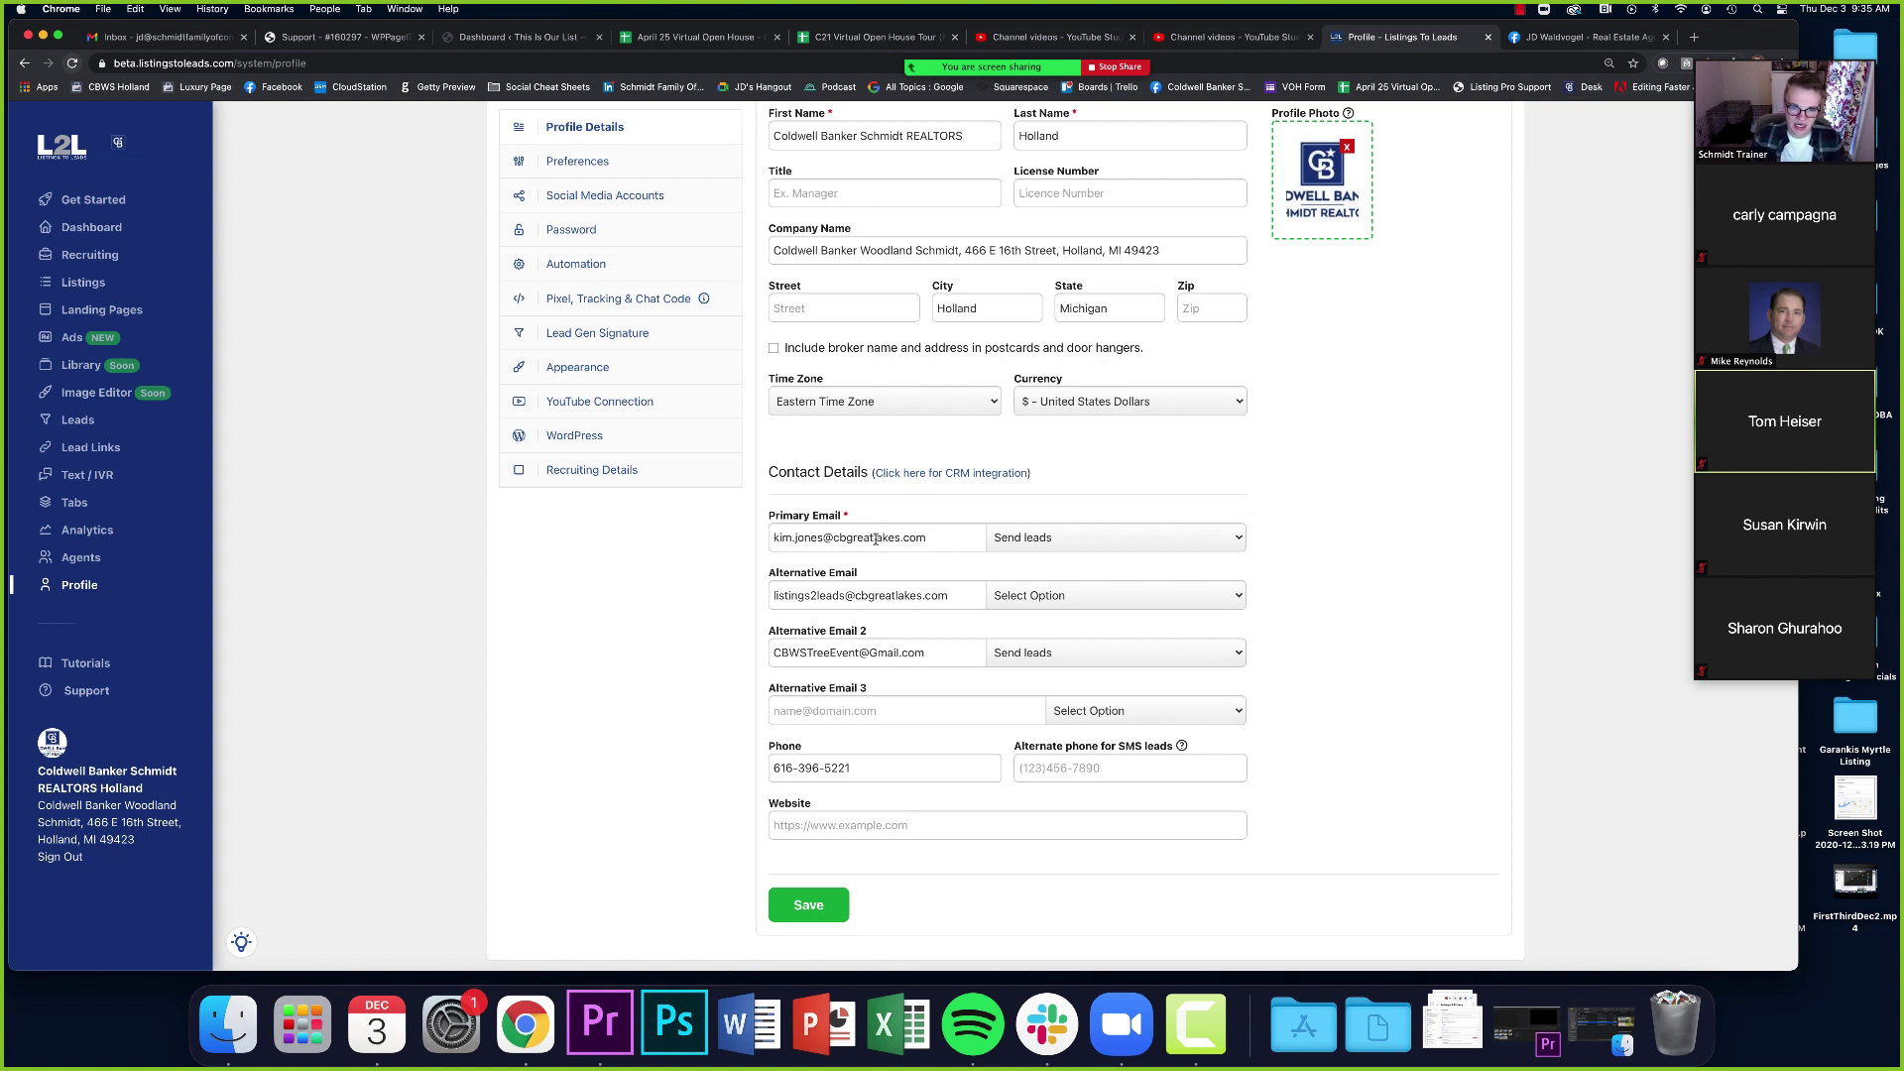
{"action": "left_click", "coordinate": [875, 537]}
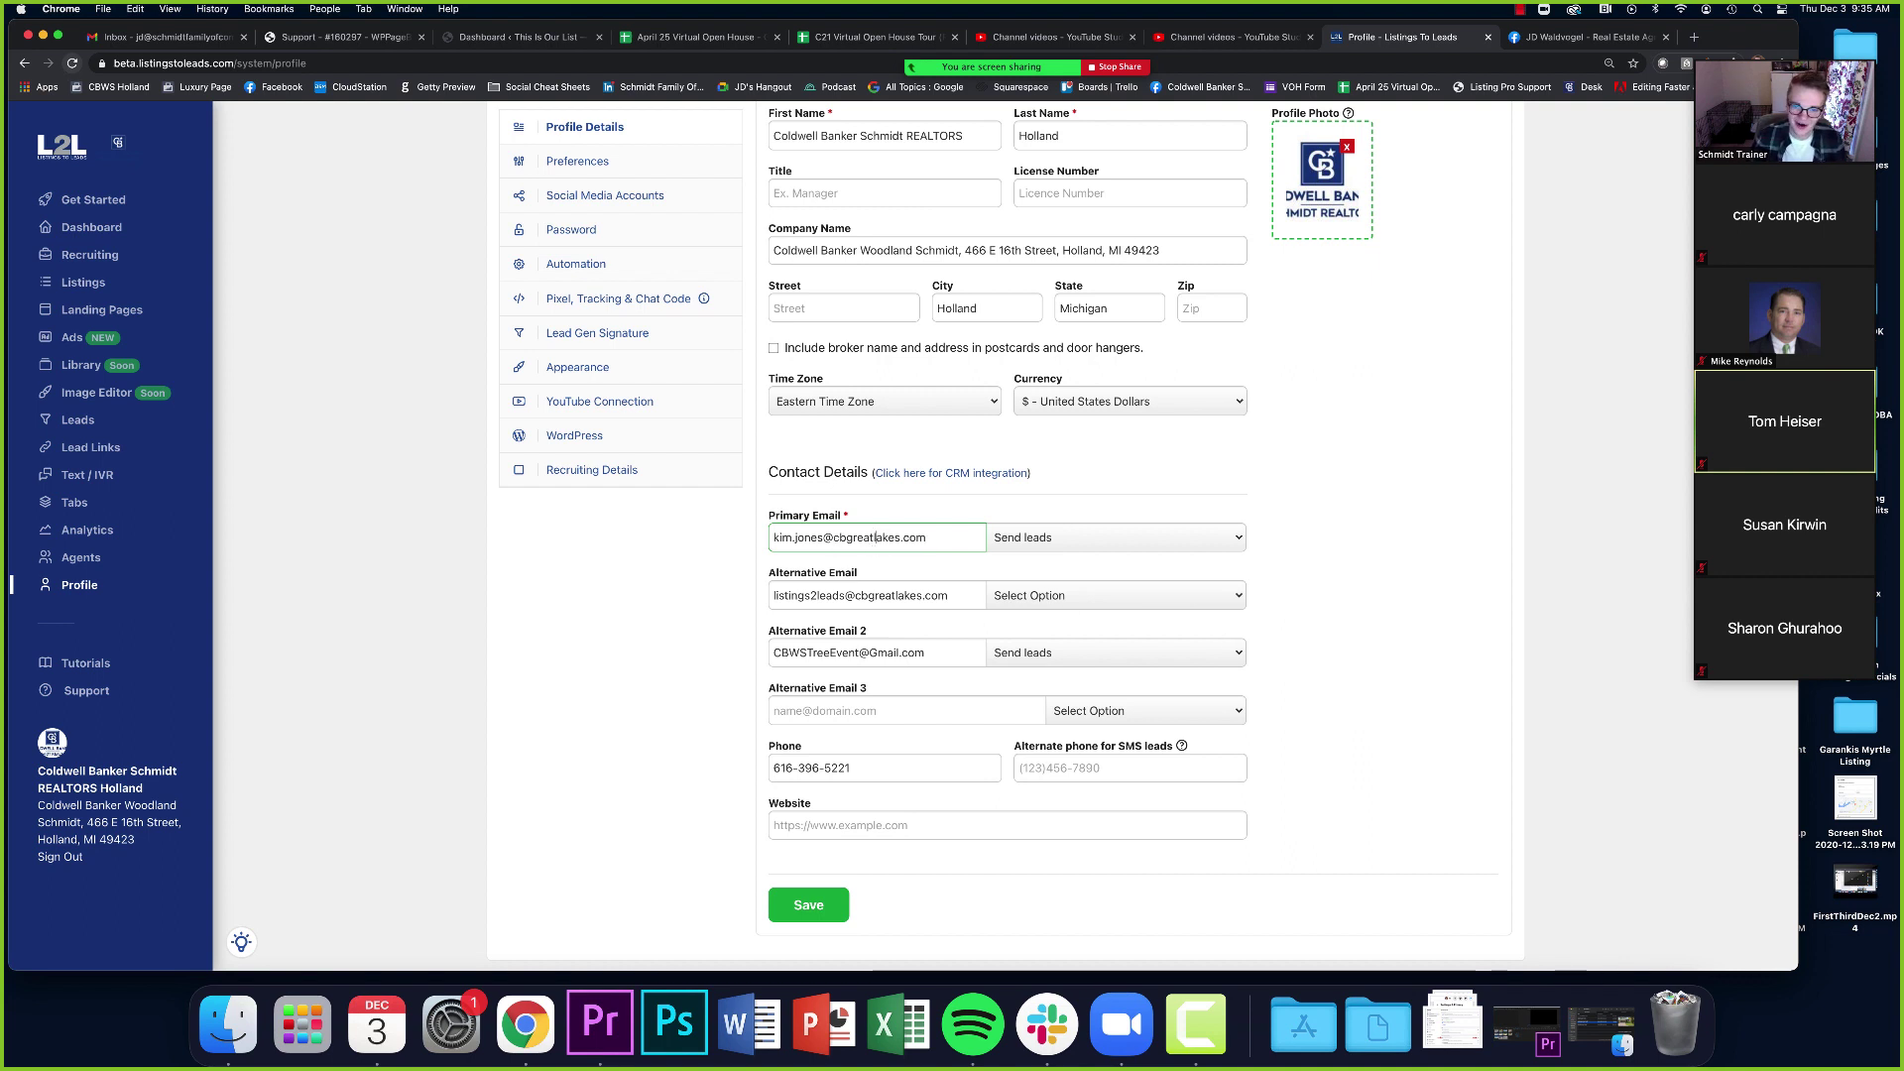
{"action": "left_click", "coordinate": [925, 575]}
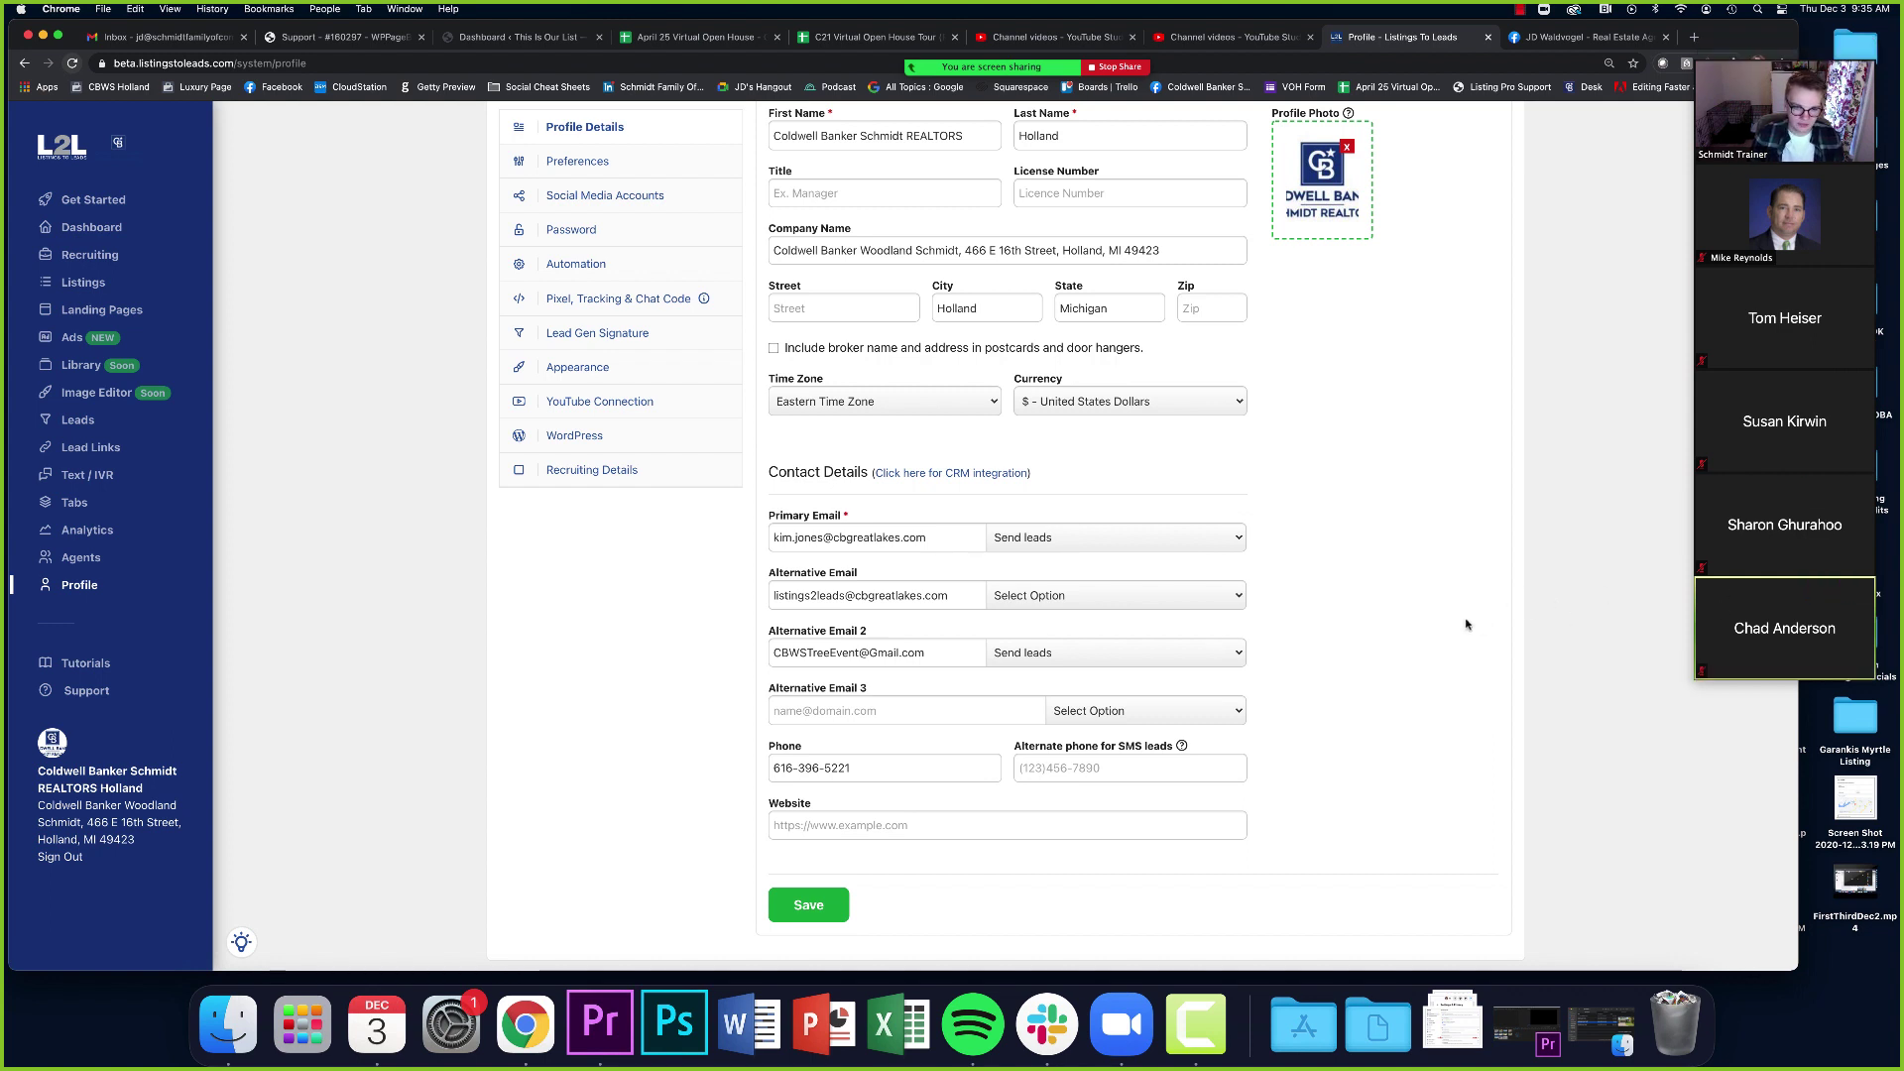
{"action": "scroll", "coordinate": [1070, 534], "scroll_direction": "up", "scroll_amount": 2}
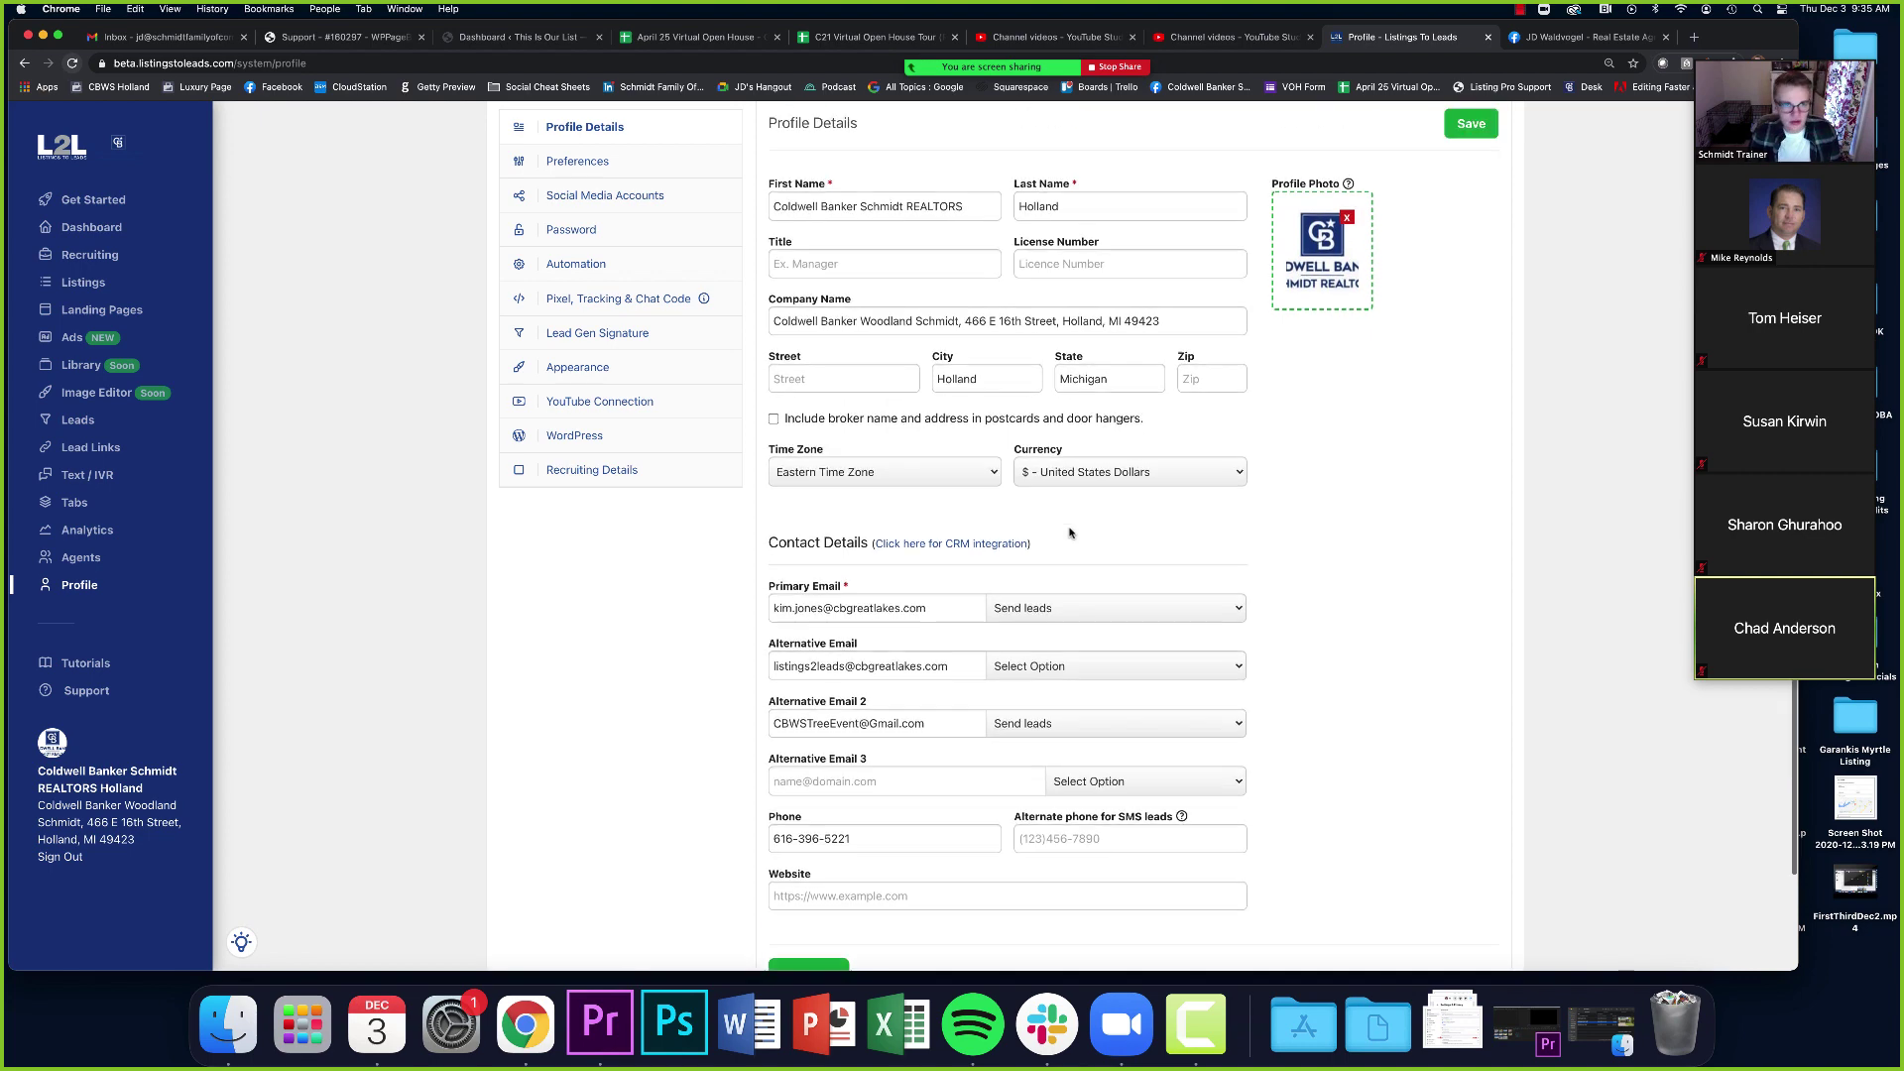
{"action": "scroll", "coordinate": [1069, 534], "scroll_direction": "up", "scroll_amount": 3}
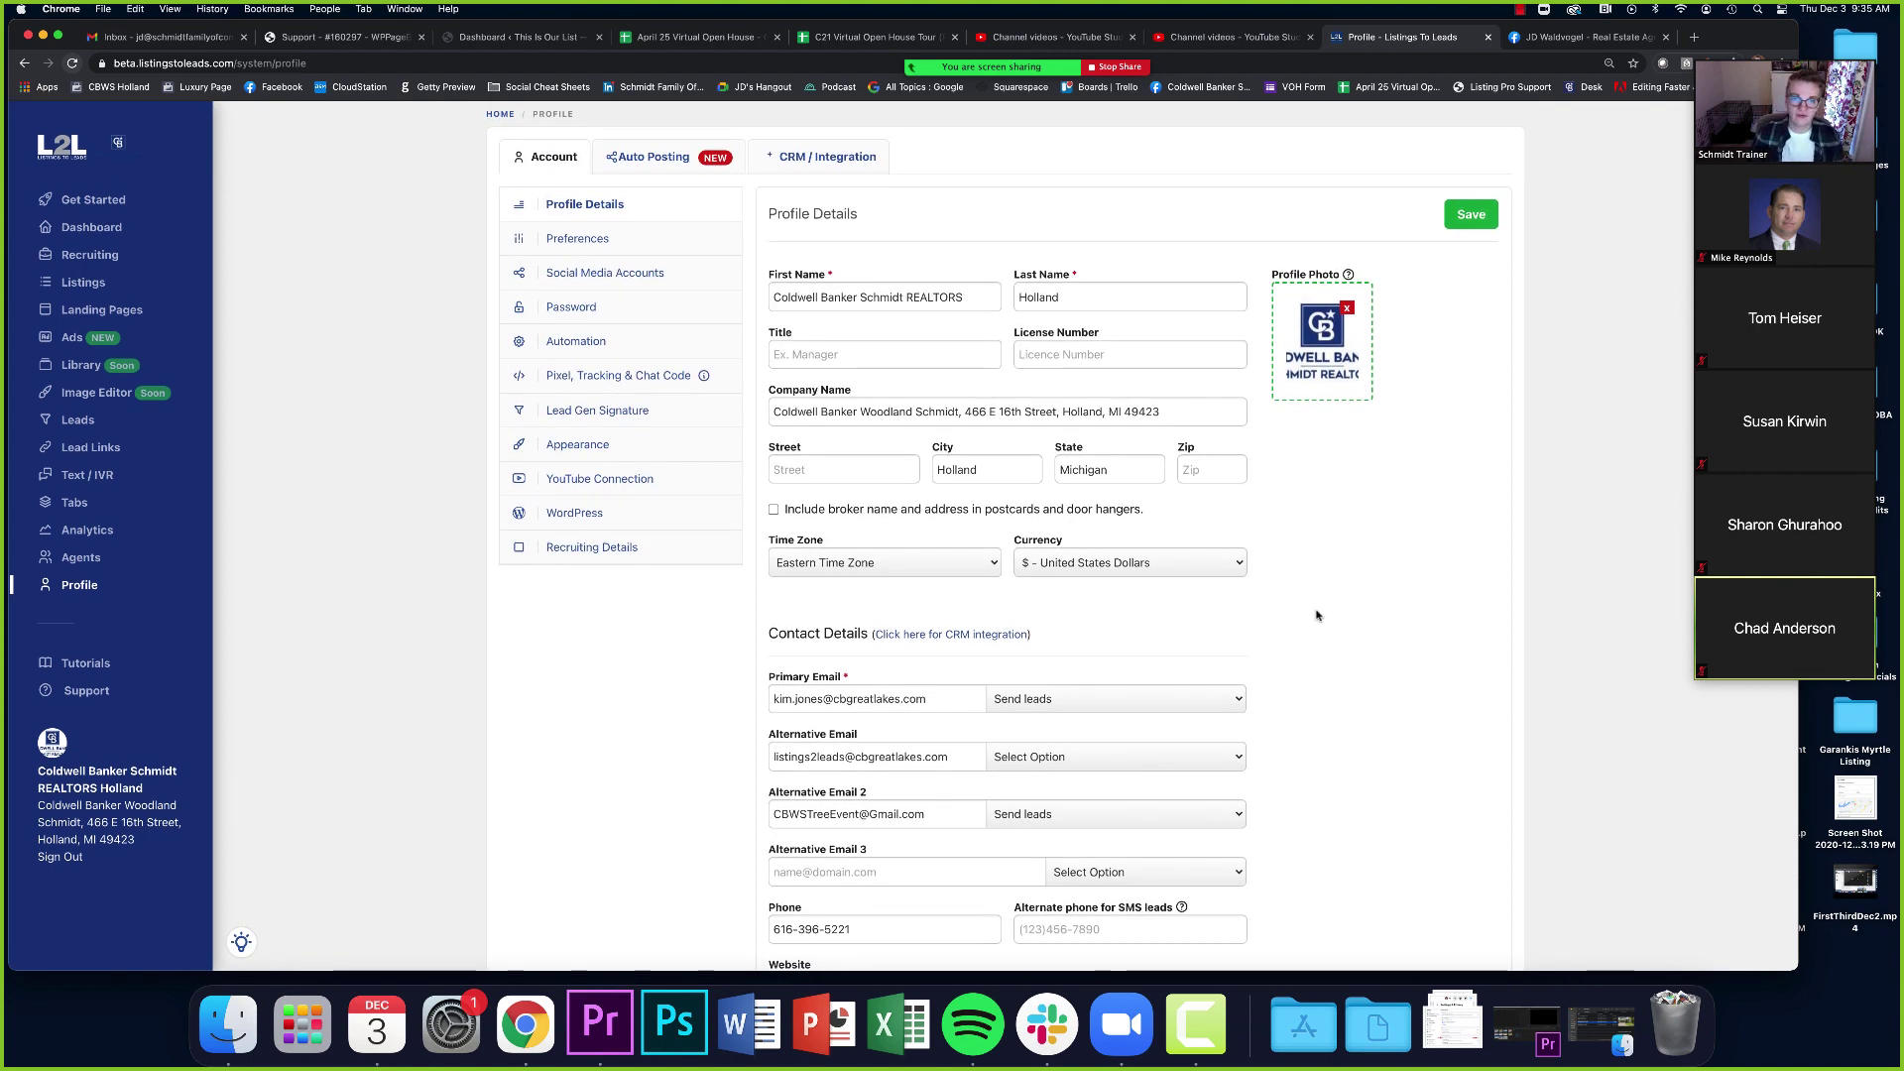
{"action": "scroll", "coordinate": [1319, 607], "scroll_direction": "up", "scroll_amount": 1}
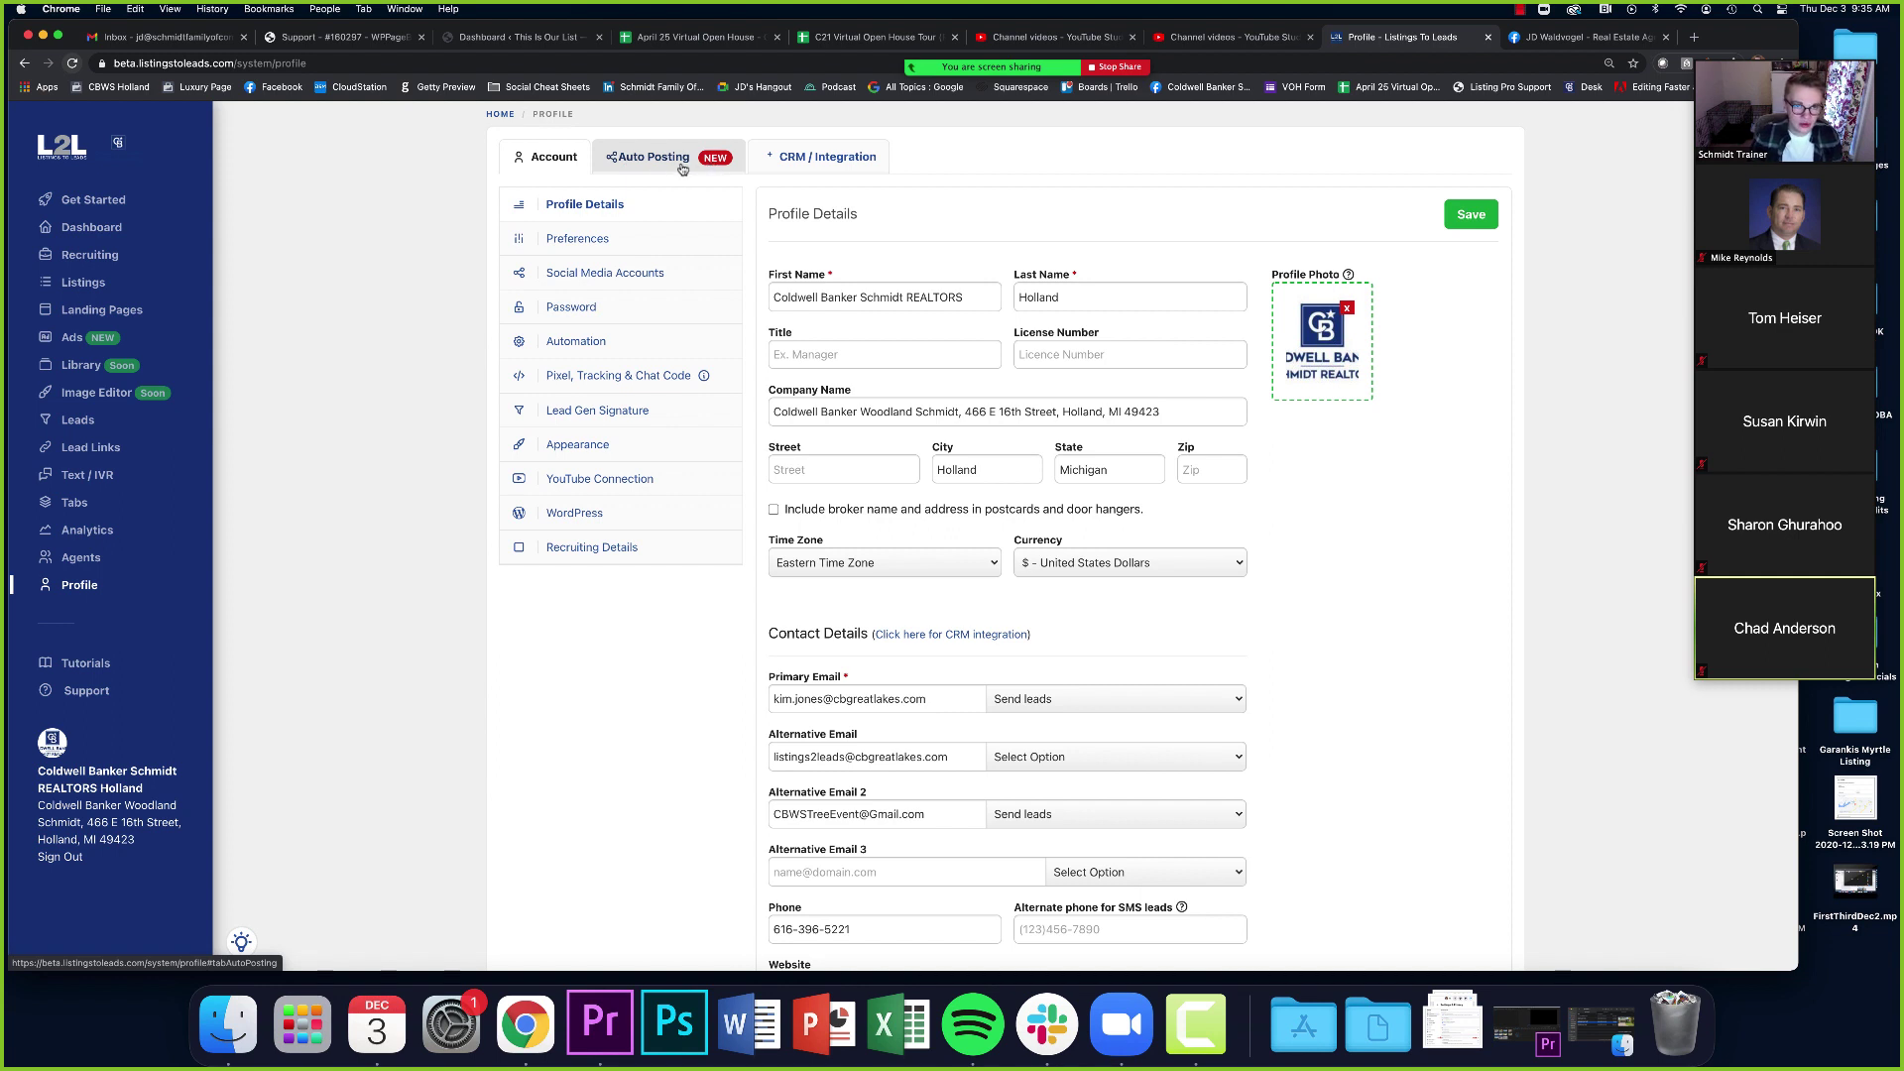
Open the Auto Posting tab with the Facebook, Twitter and LinkedIn connection settings
{"action": "left_click", "coordinate": [626, 168]}
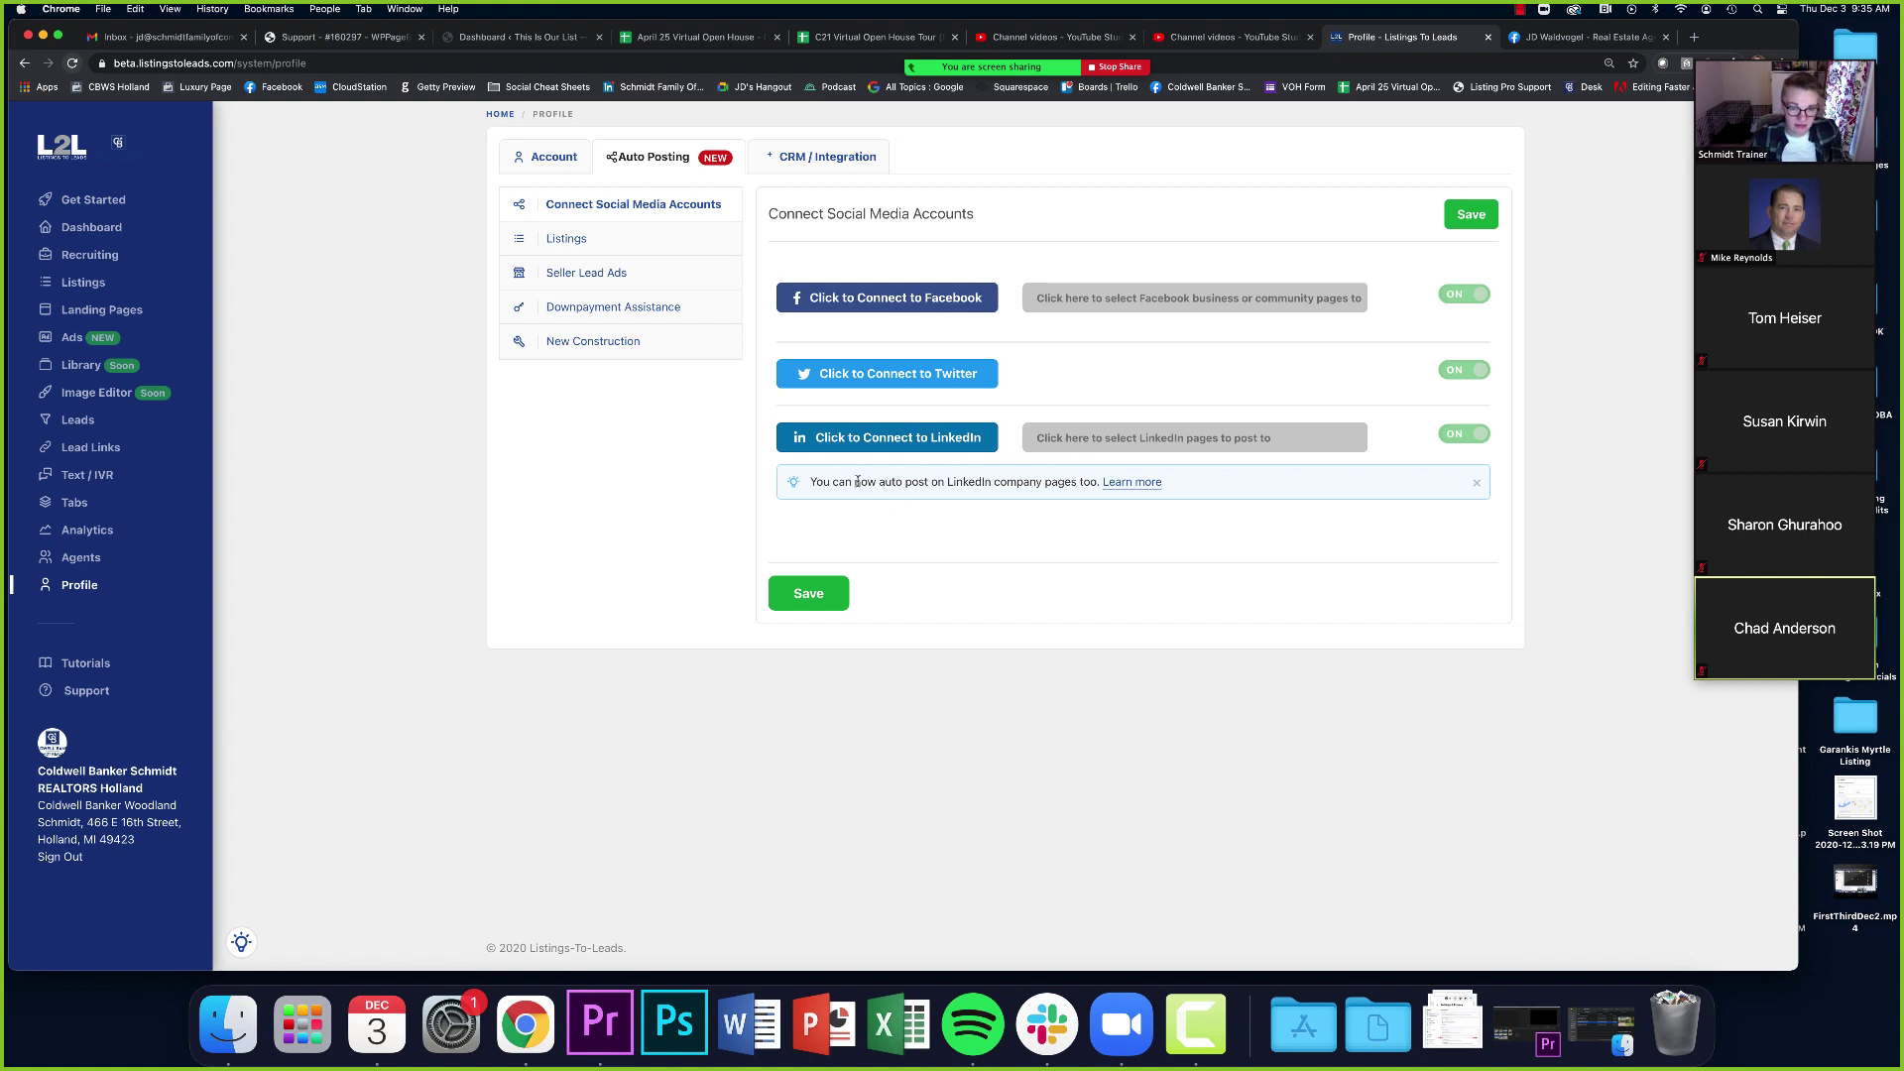
{"action": "left_click_drag", "start_coordinate": [810, 482], "coordinate": [976, 488]}
{"action": "left_click", "coordinate": [1028, 526]}
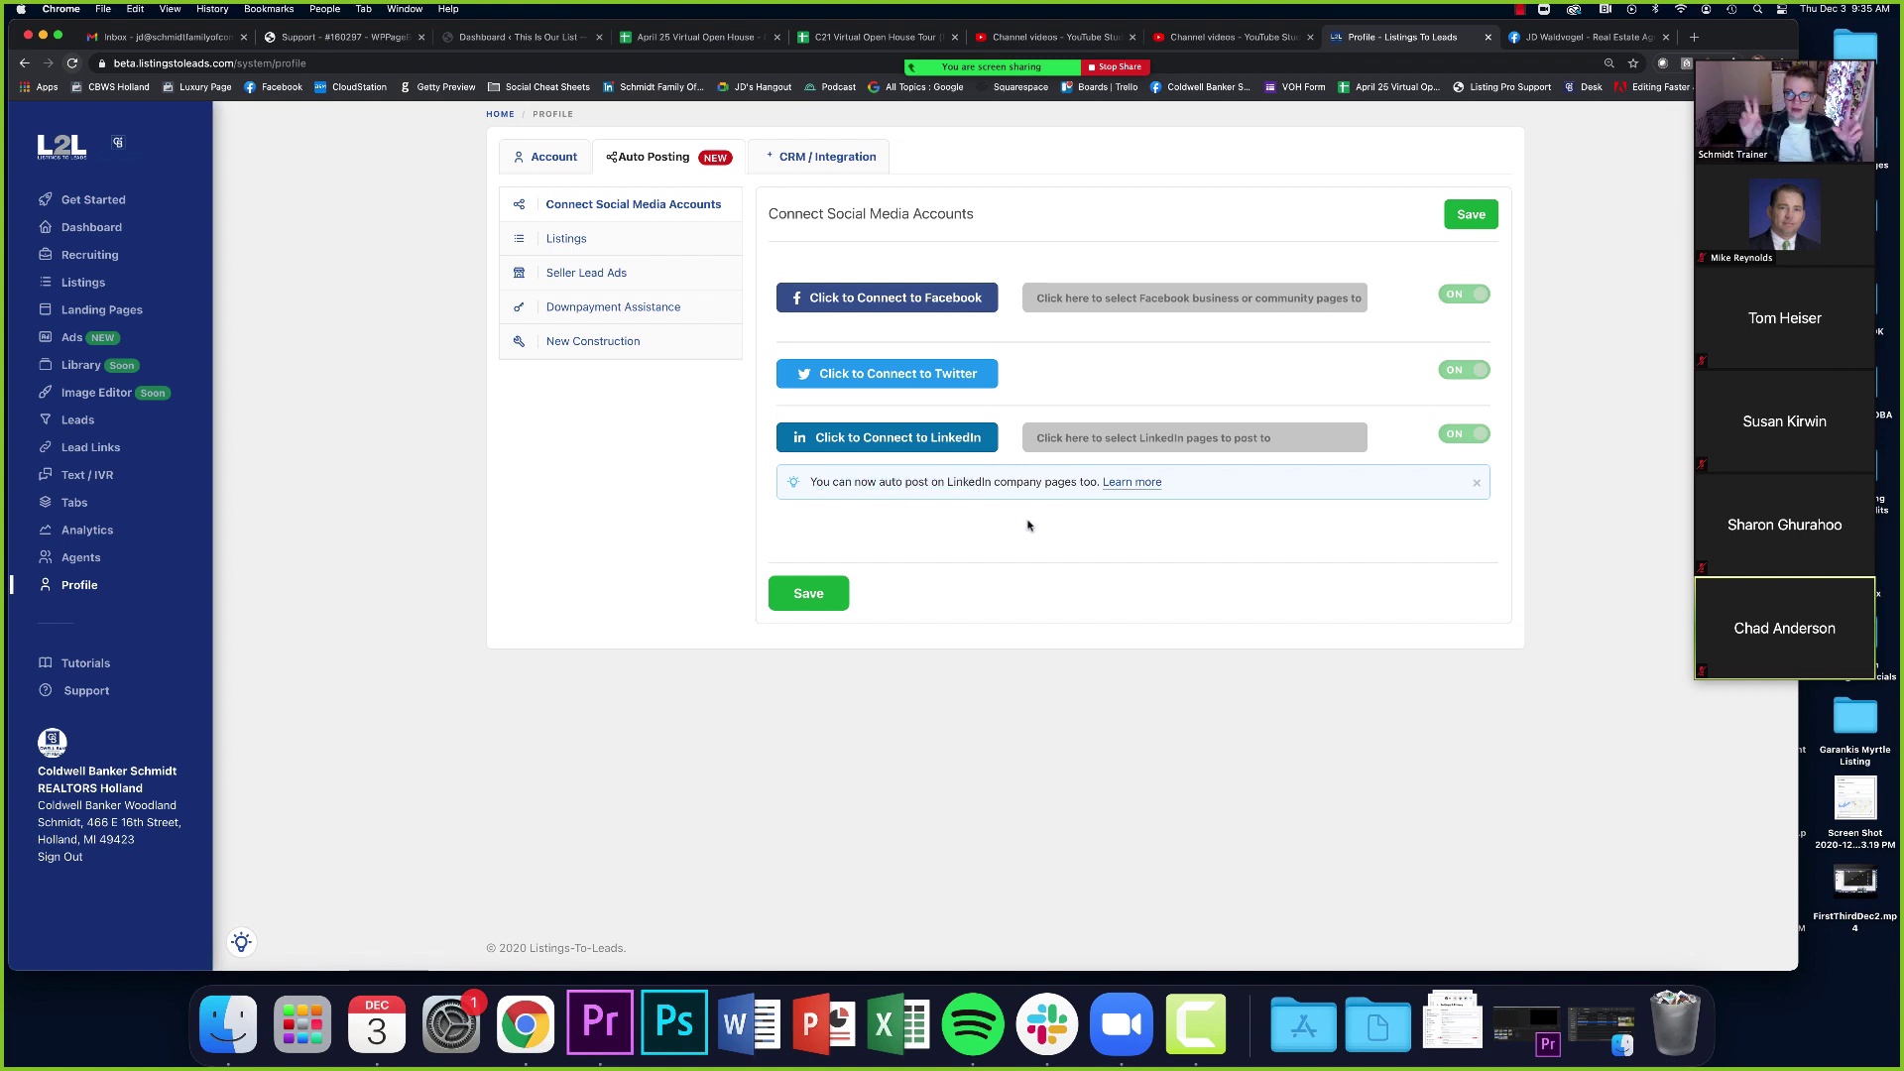
{"action": "left_click", "coordinate": [878, 445]}
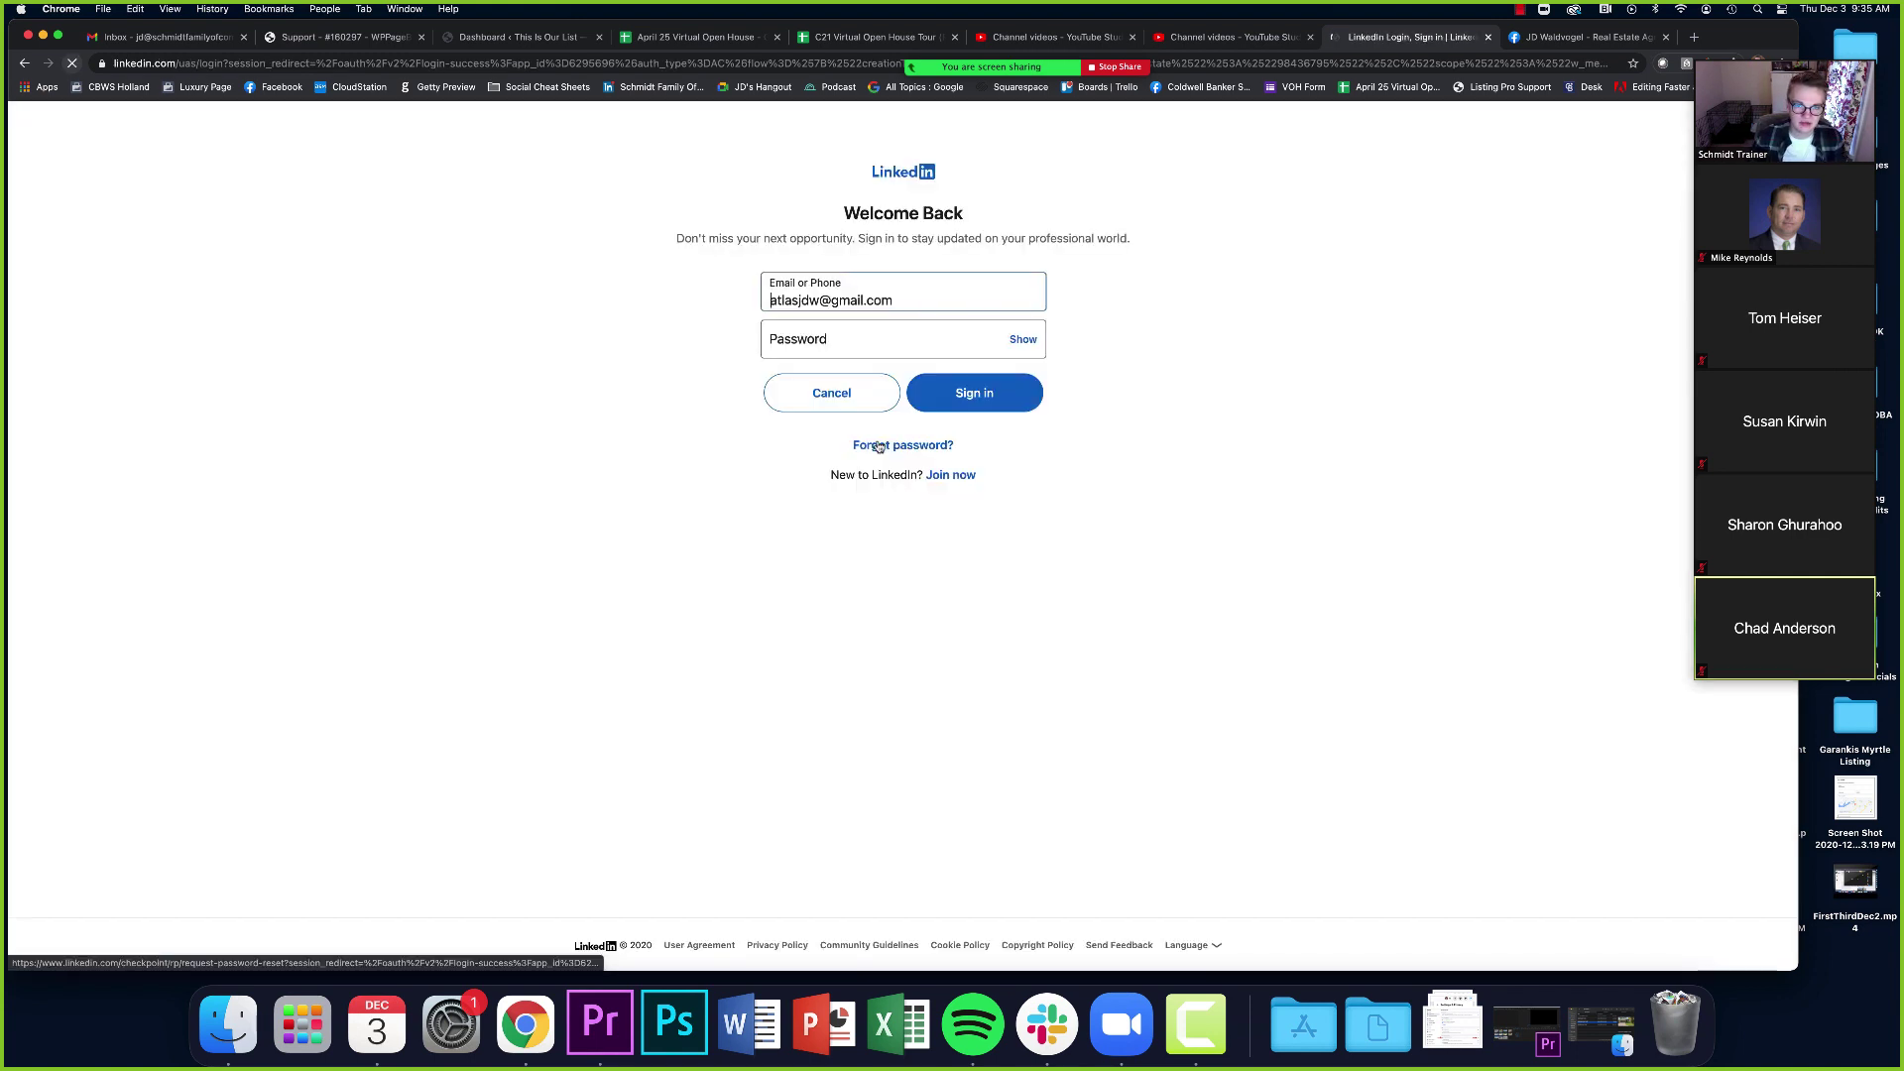
{"action": "left_click", "coordinate": [24, 62]}
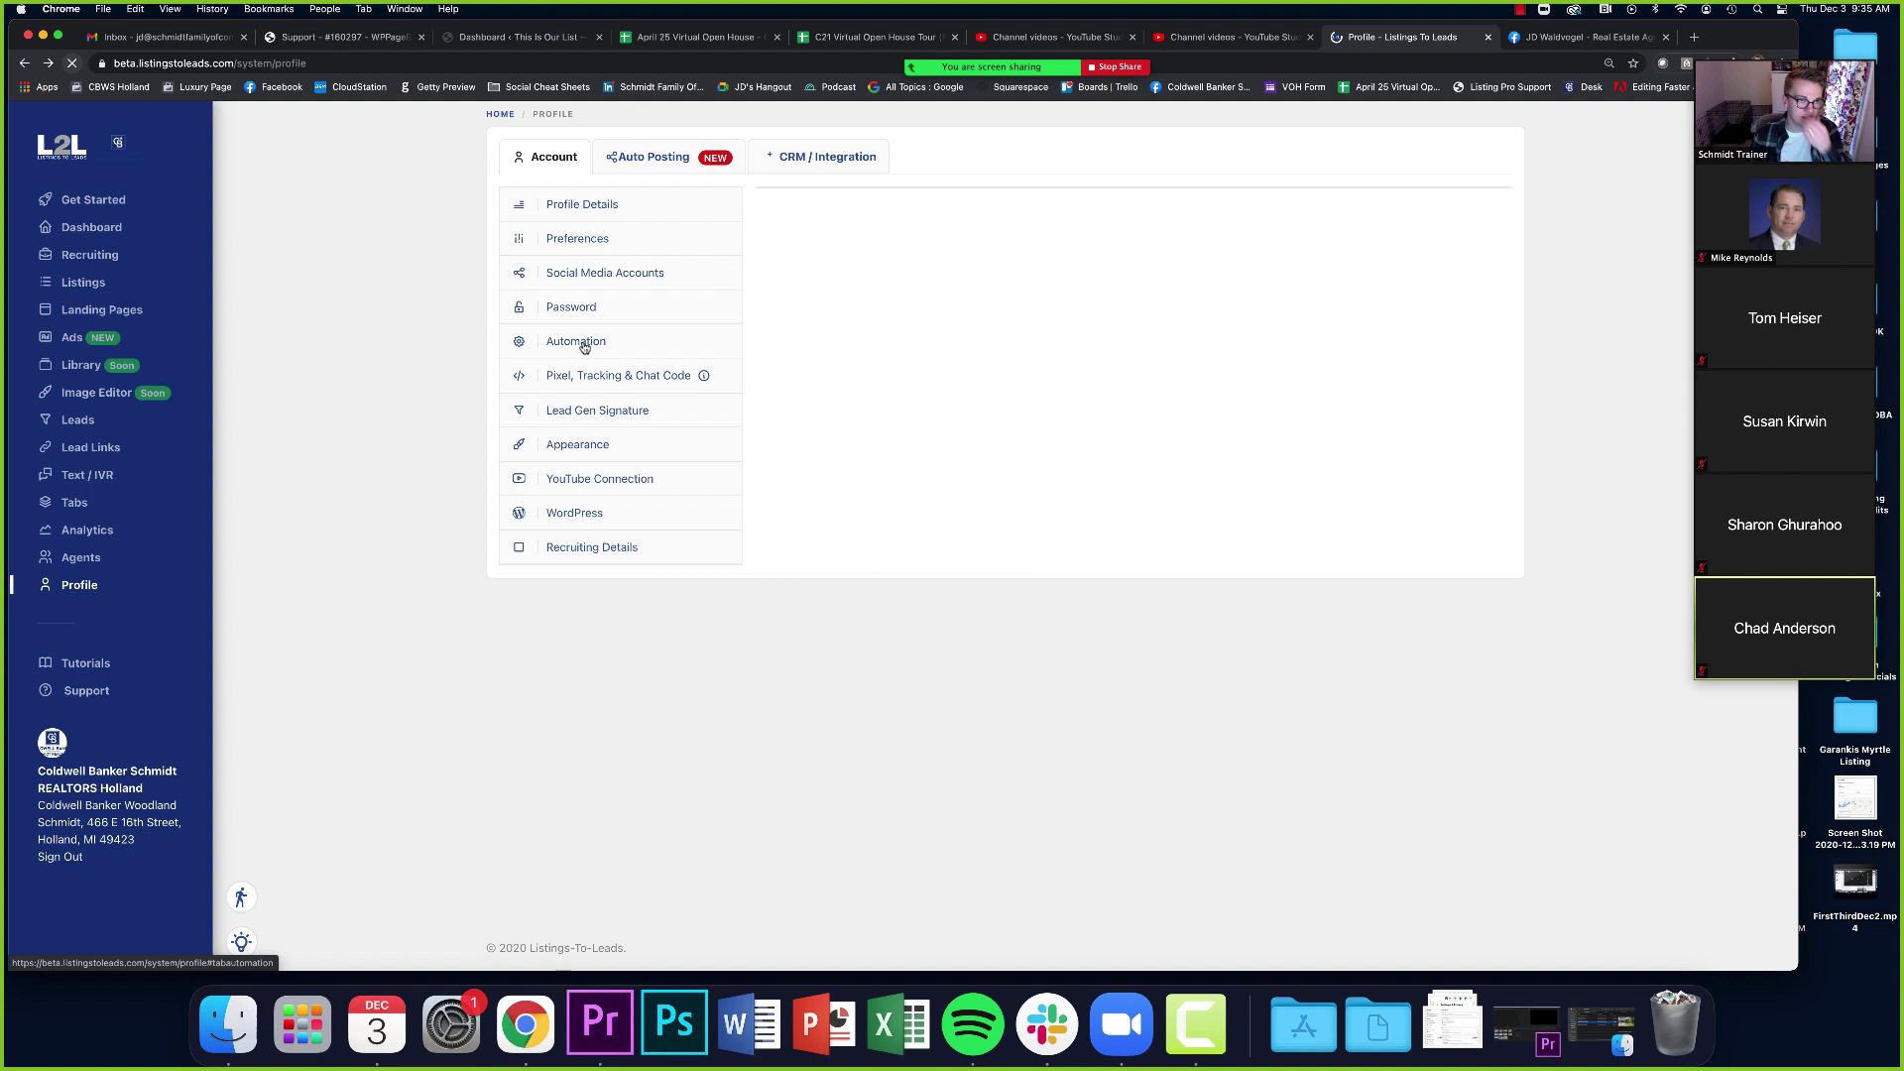
{"action": "left_click", "coordinate": [630, 156]}
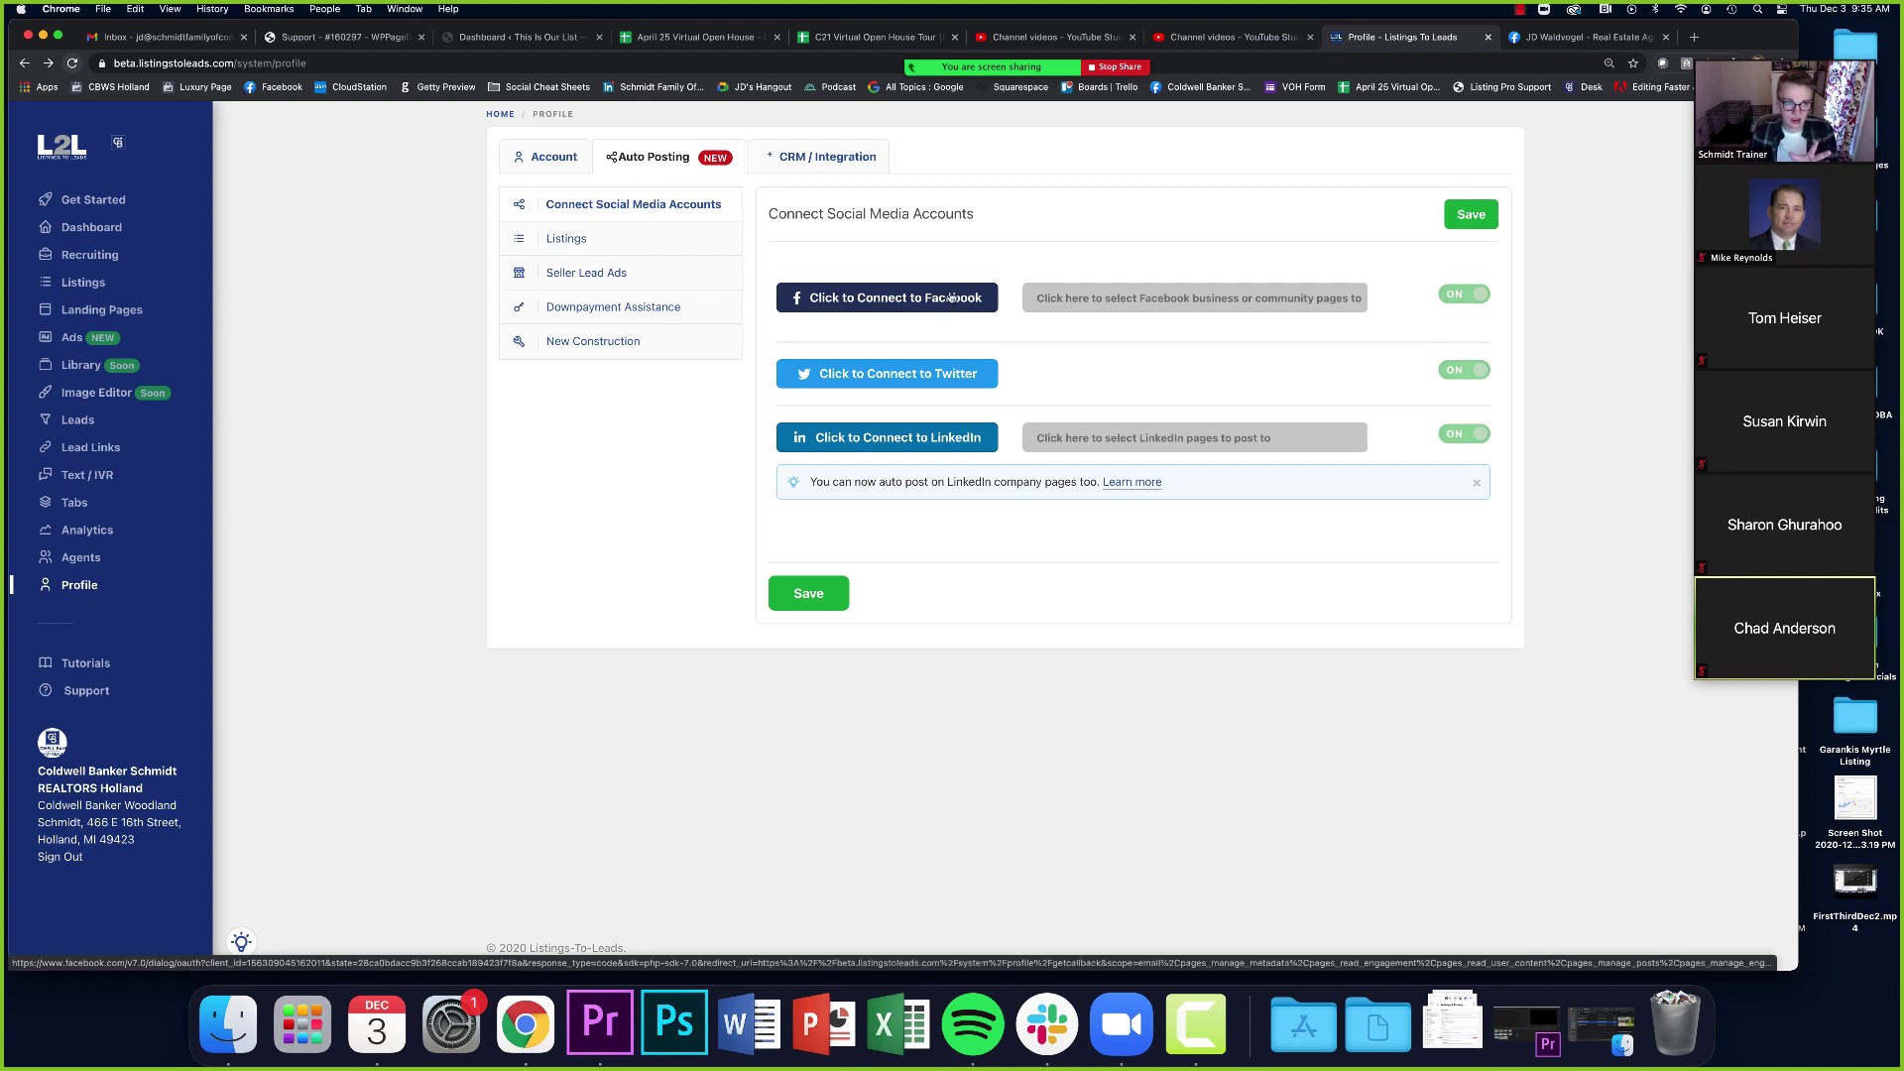
{"action": "left_click", "coordinate": [1536, 44]}
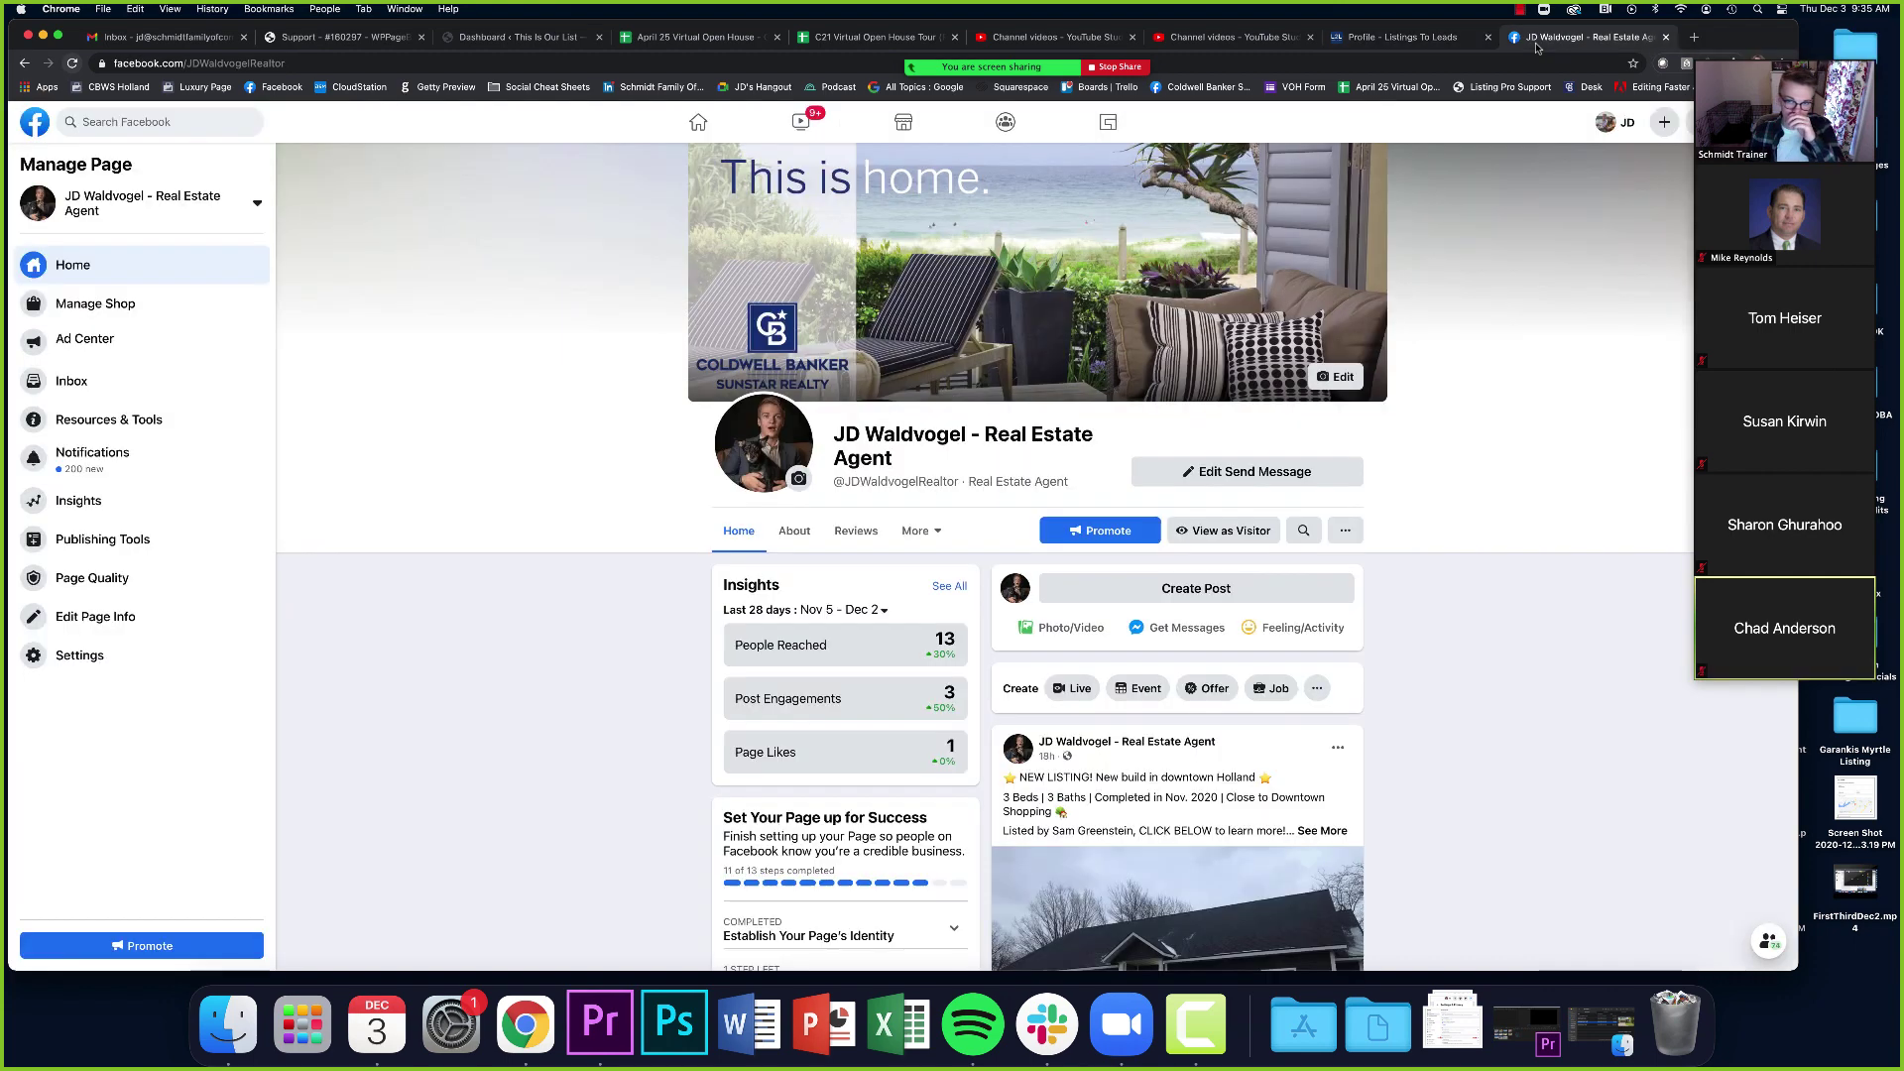
{"action": "left_click", "coordinate": [1731, 56]}
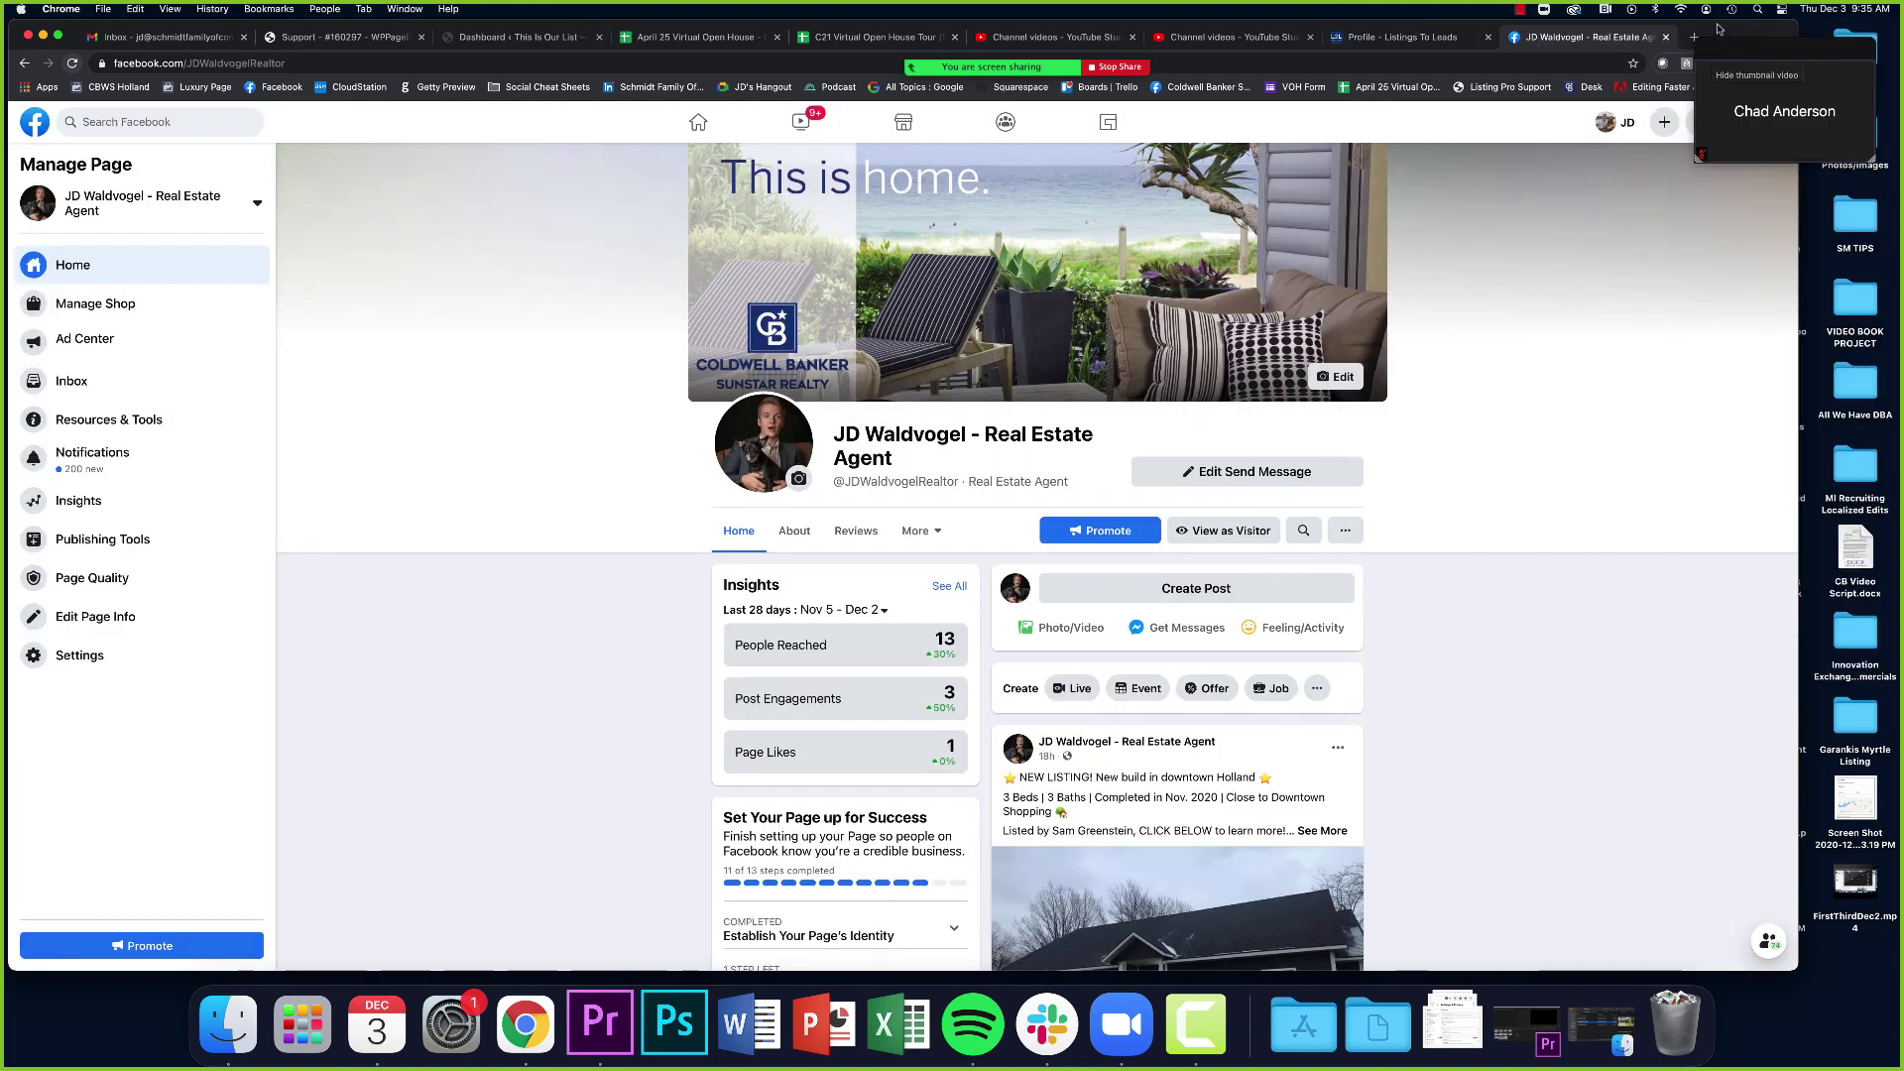
{"action": "left_click_drag", "start_coordinate": [1696, 36], "coordinate": [1611, 49]}
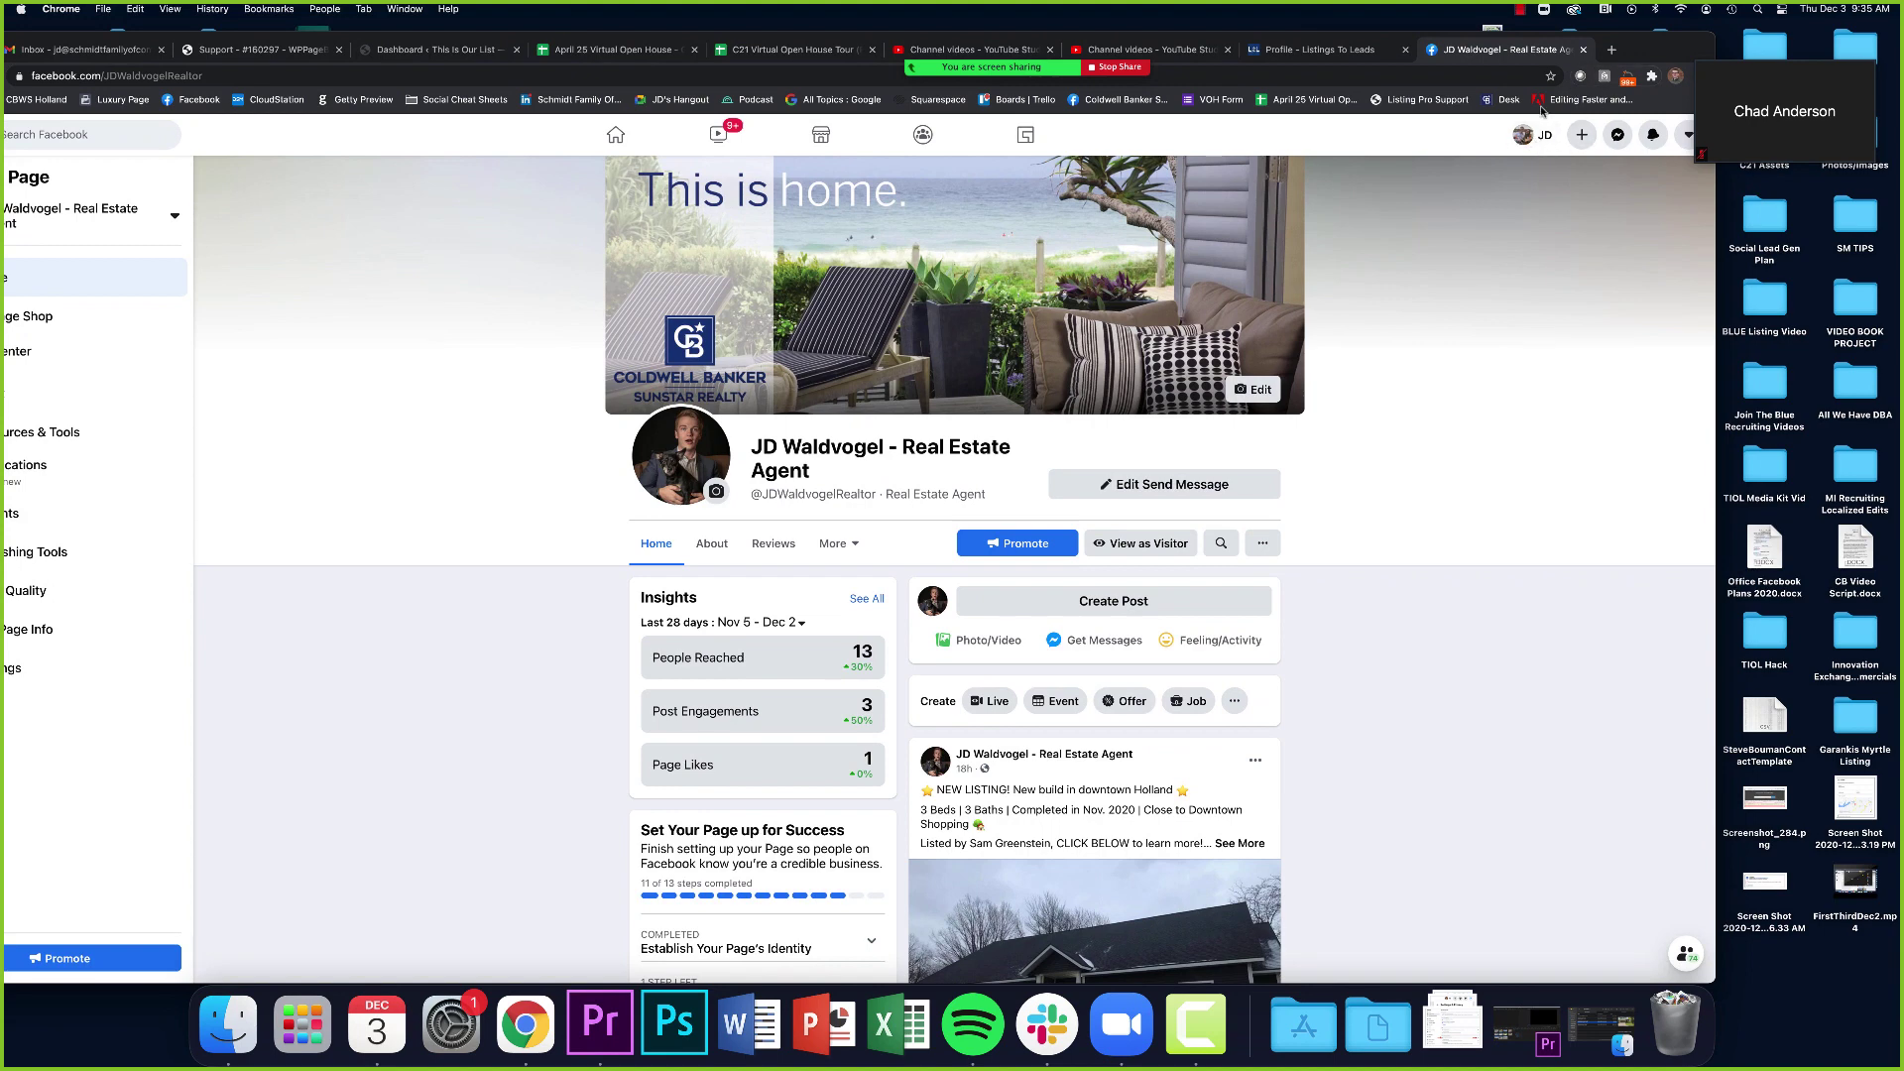
{"action": "left_click_drag", "start_coordinate": [1638, 45], "coordinate": [1724, 24]}
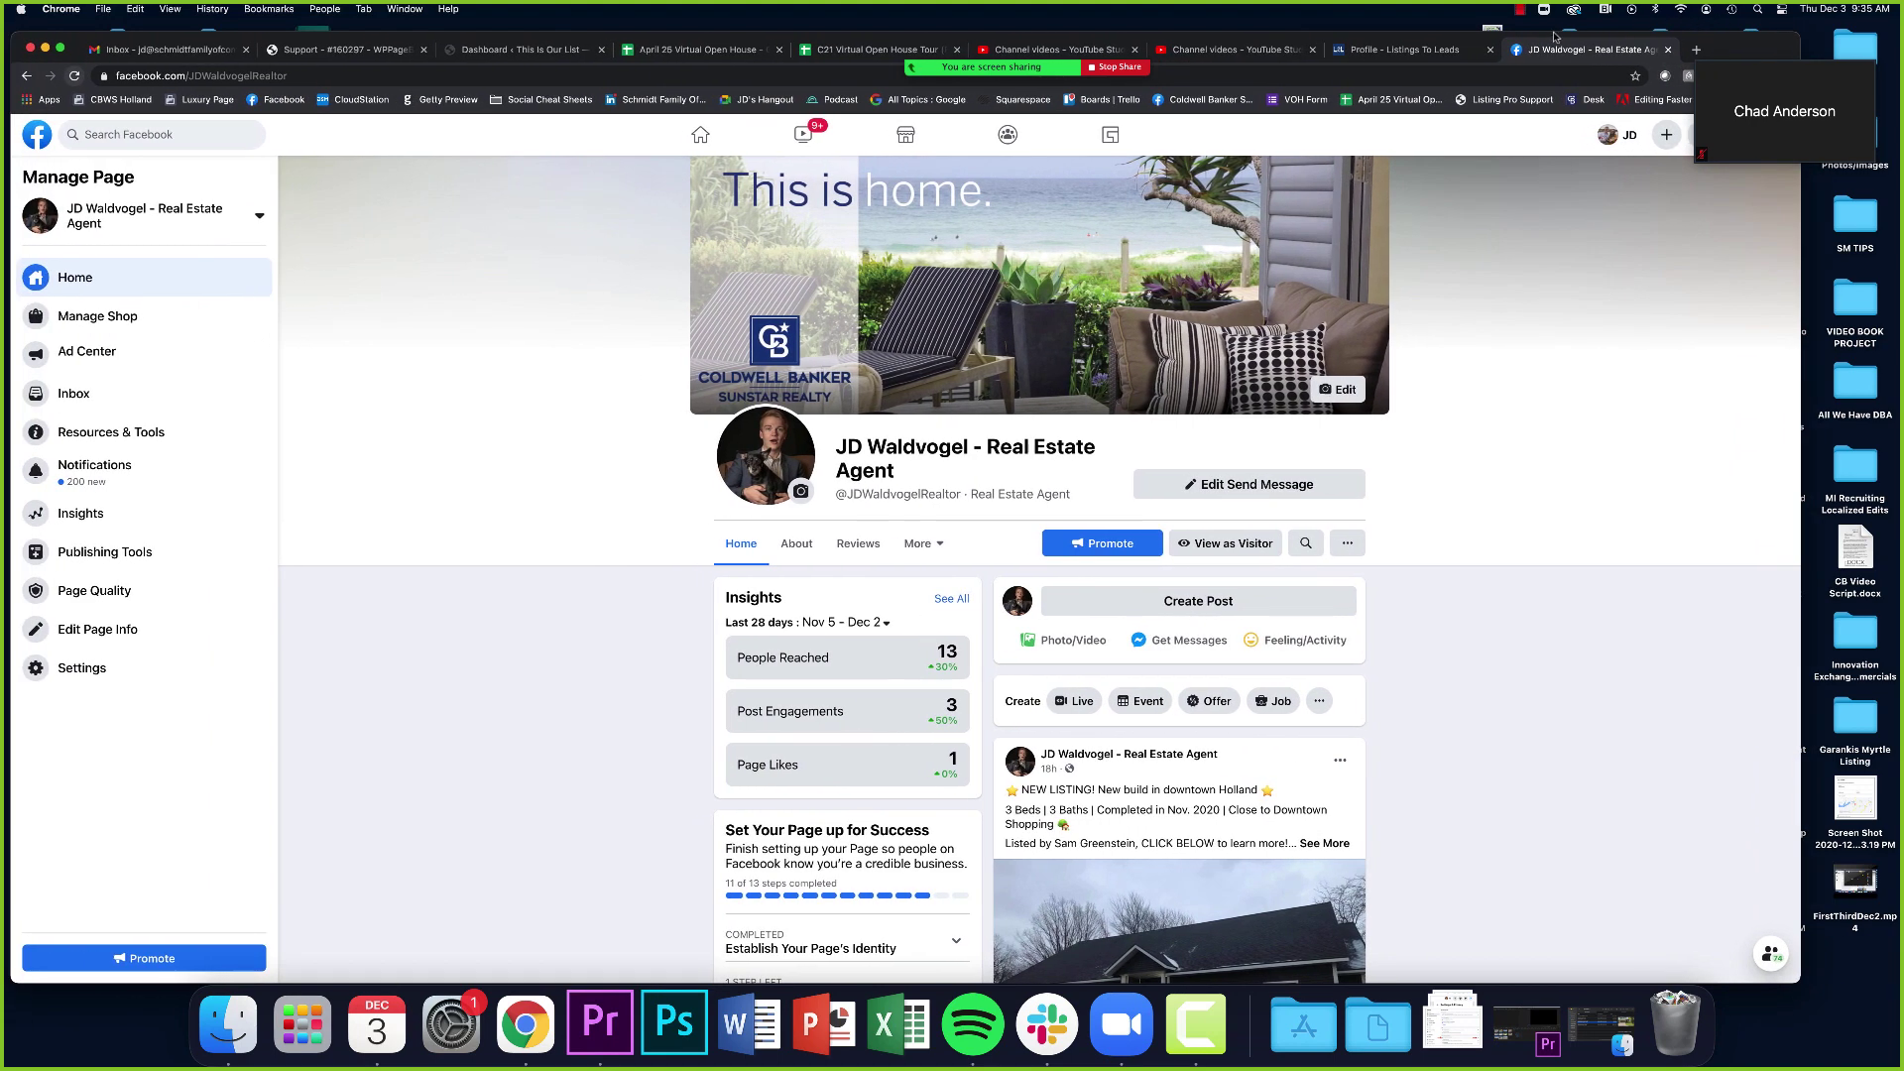
{"action": "left_click", "coordinate": [1428, 54]}
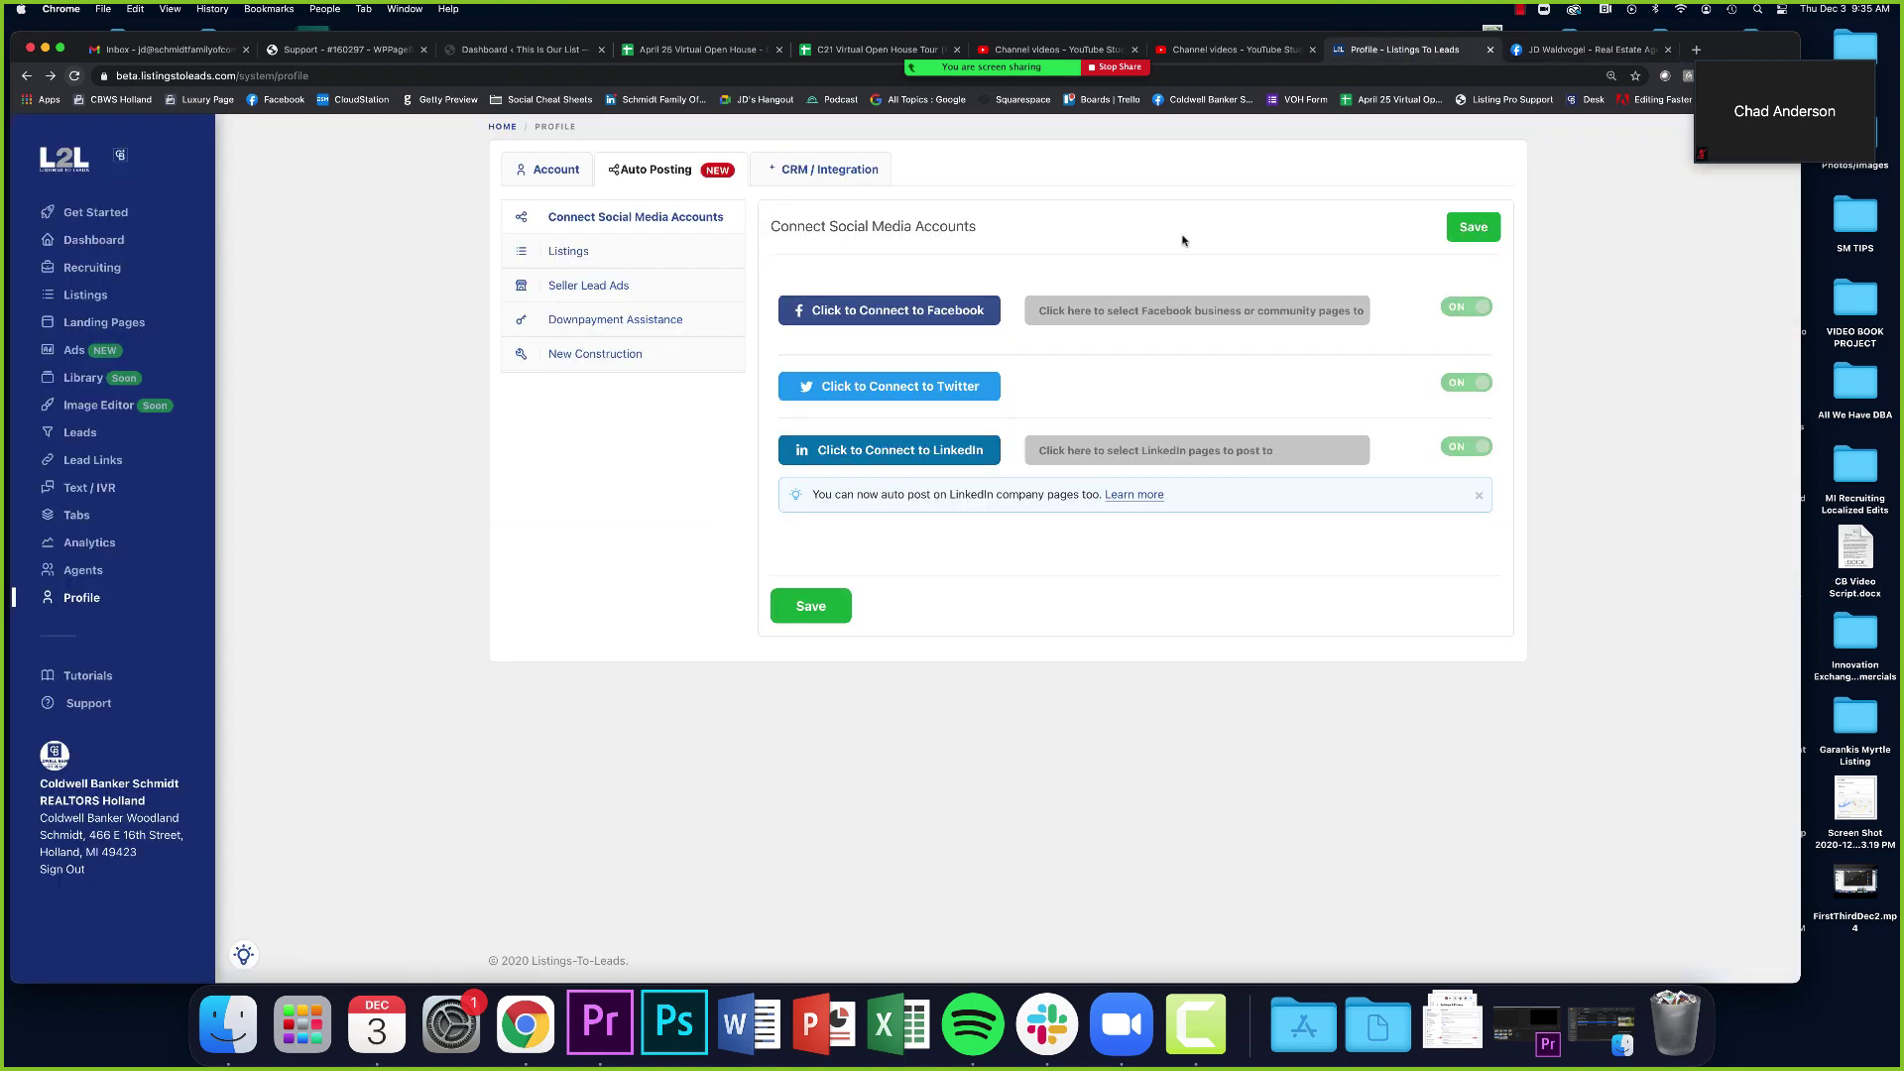
Connect Facebook as the signed-in user and tick the Real Estate Agent page for auto-posting
{"action": "left_click", "coordinate": [861, 319]}
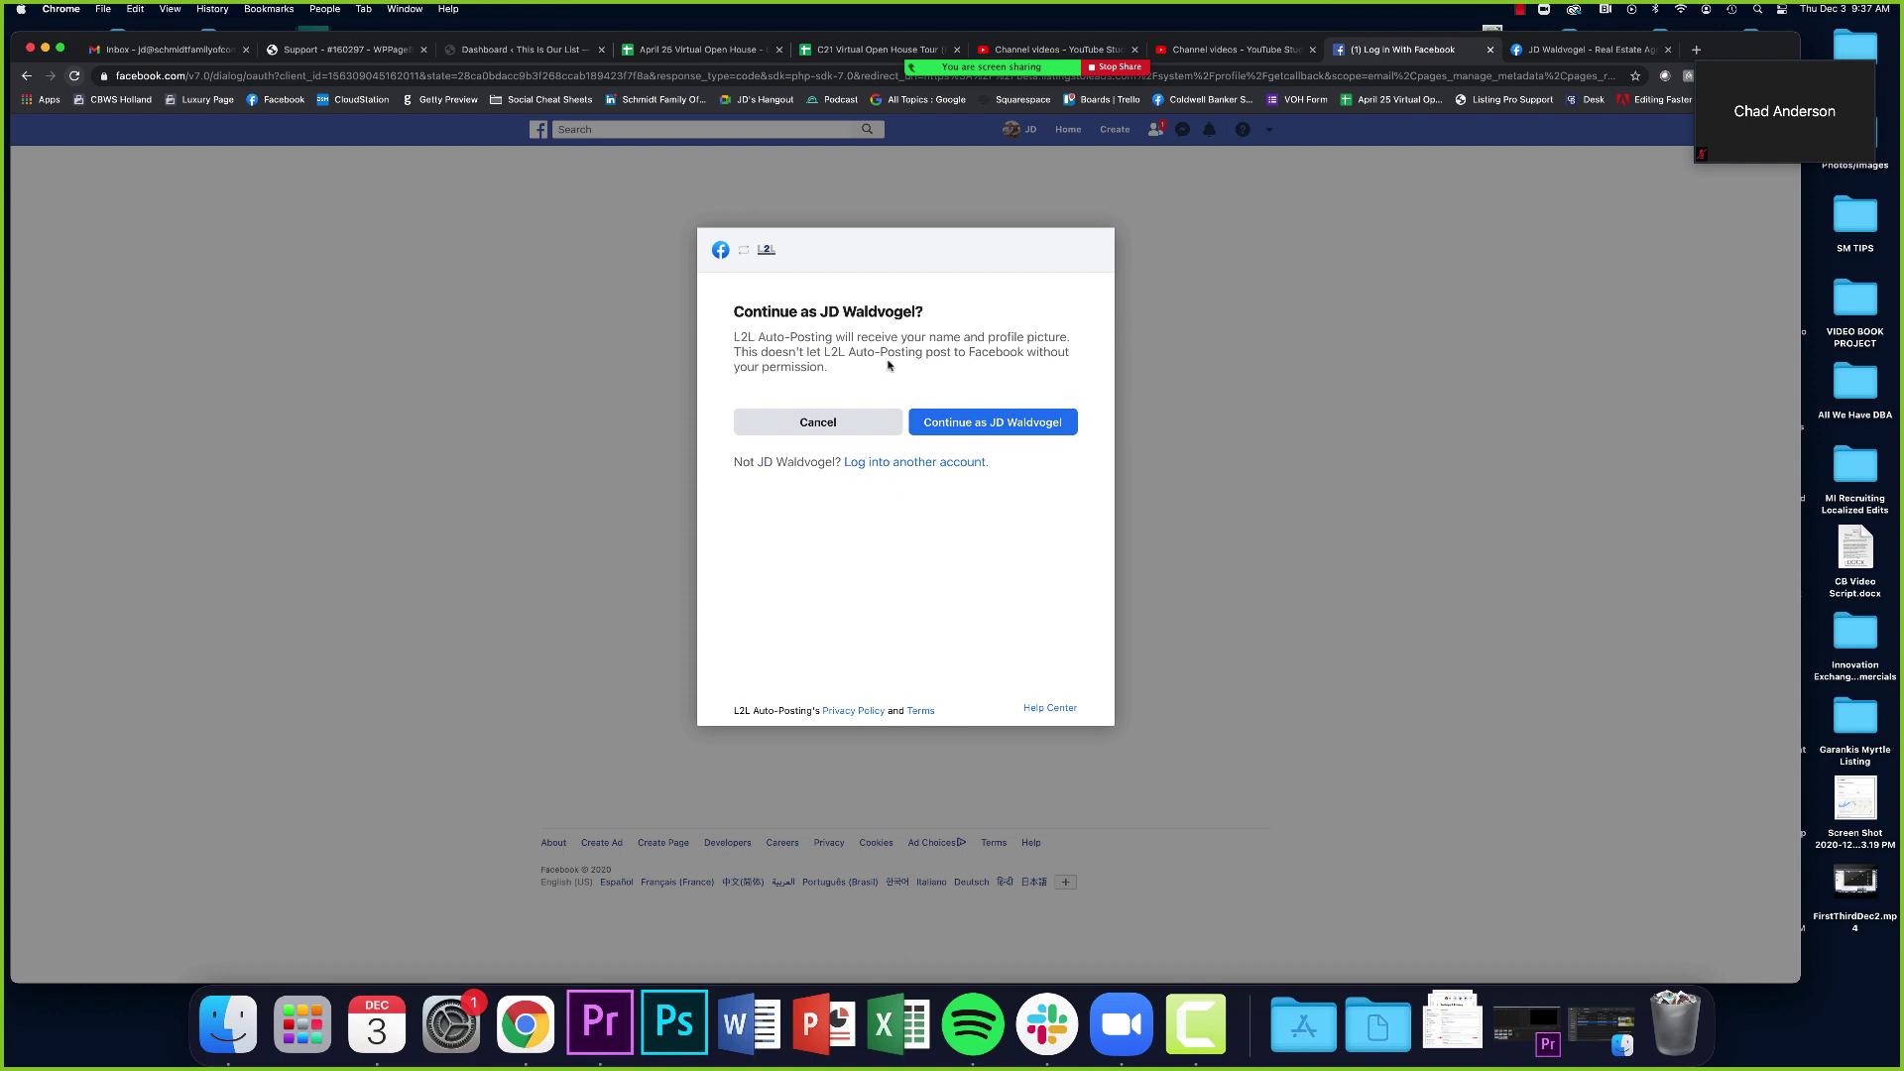
{"action": "left_click", "coordinate": [985, 428]}
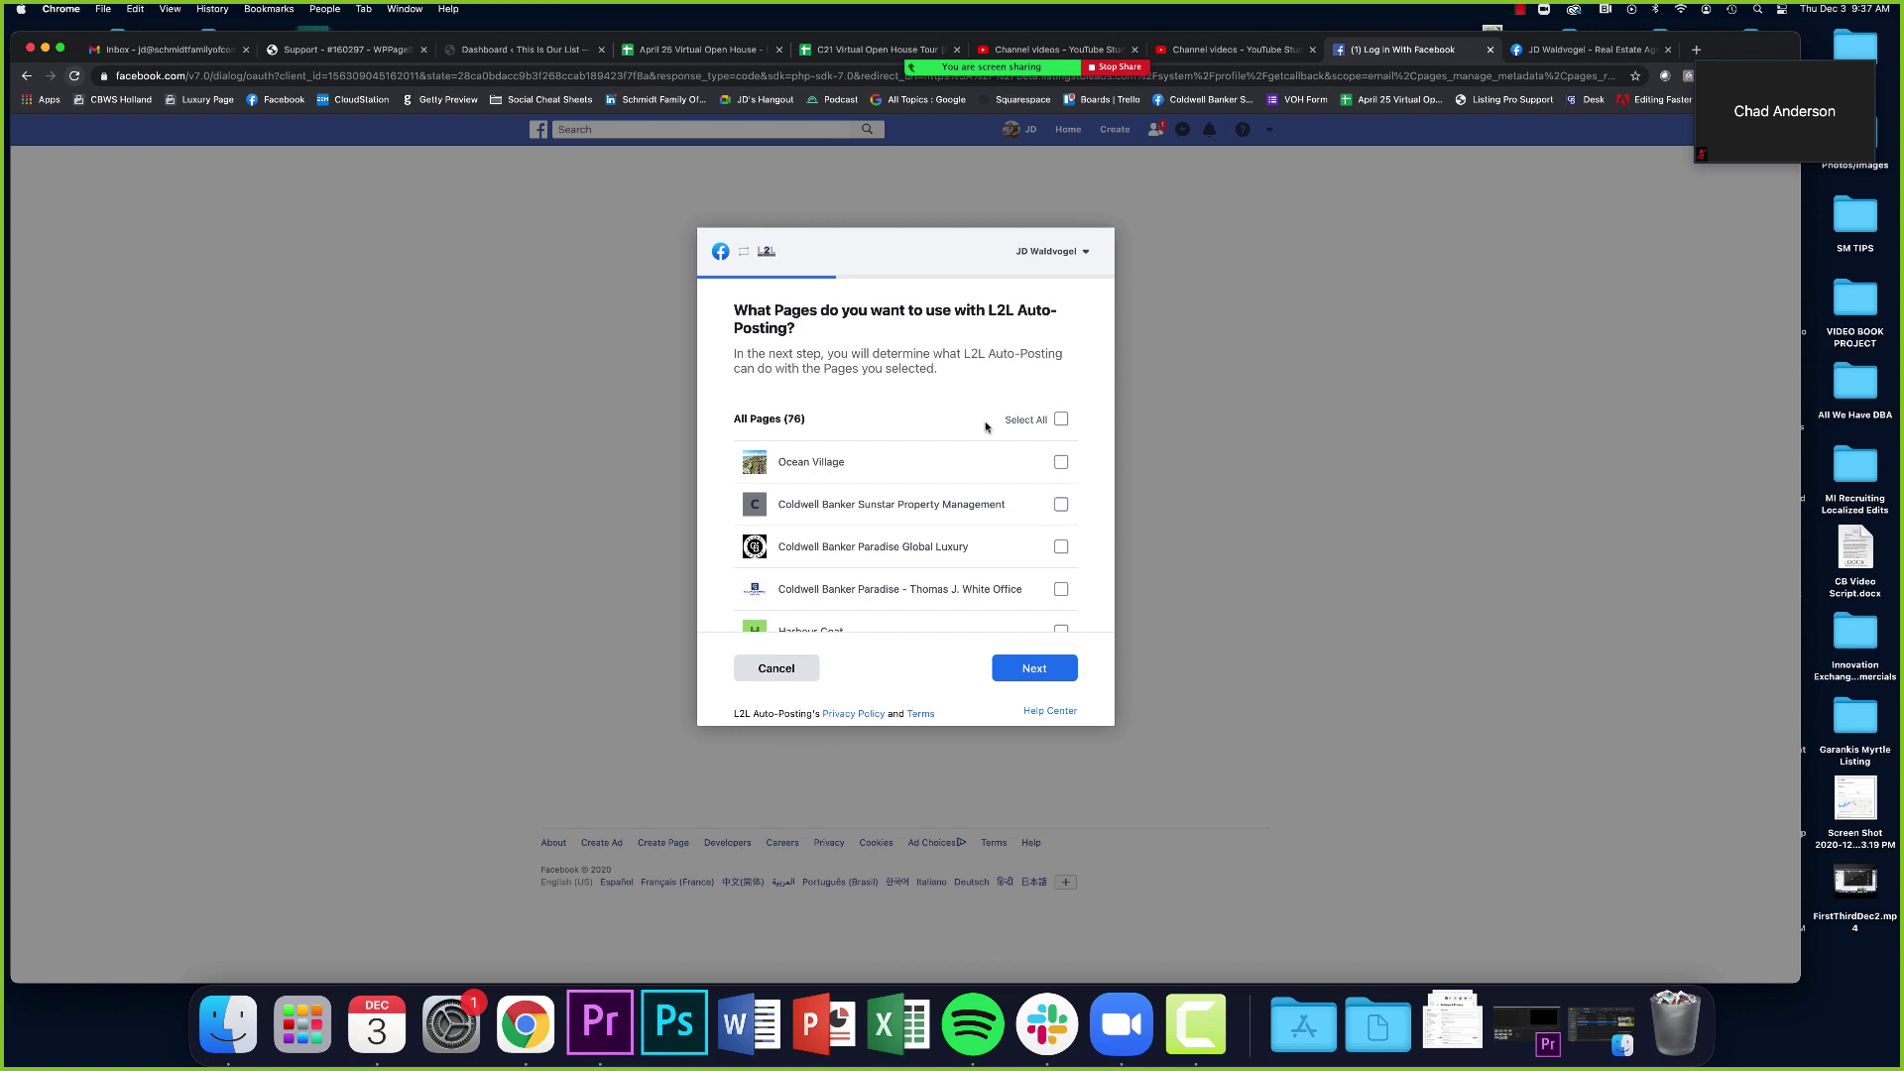
{"action": "scroll", "coordinate": [986, 427], "scroll_direction": "down", "scroll_amount": 10}
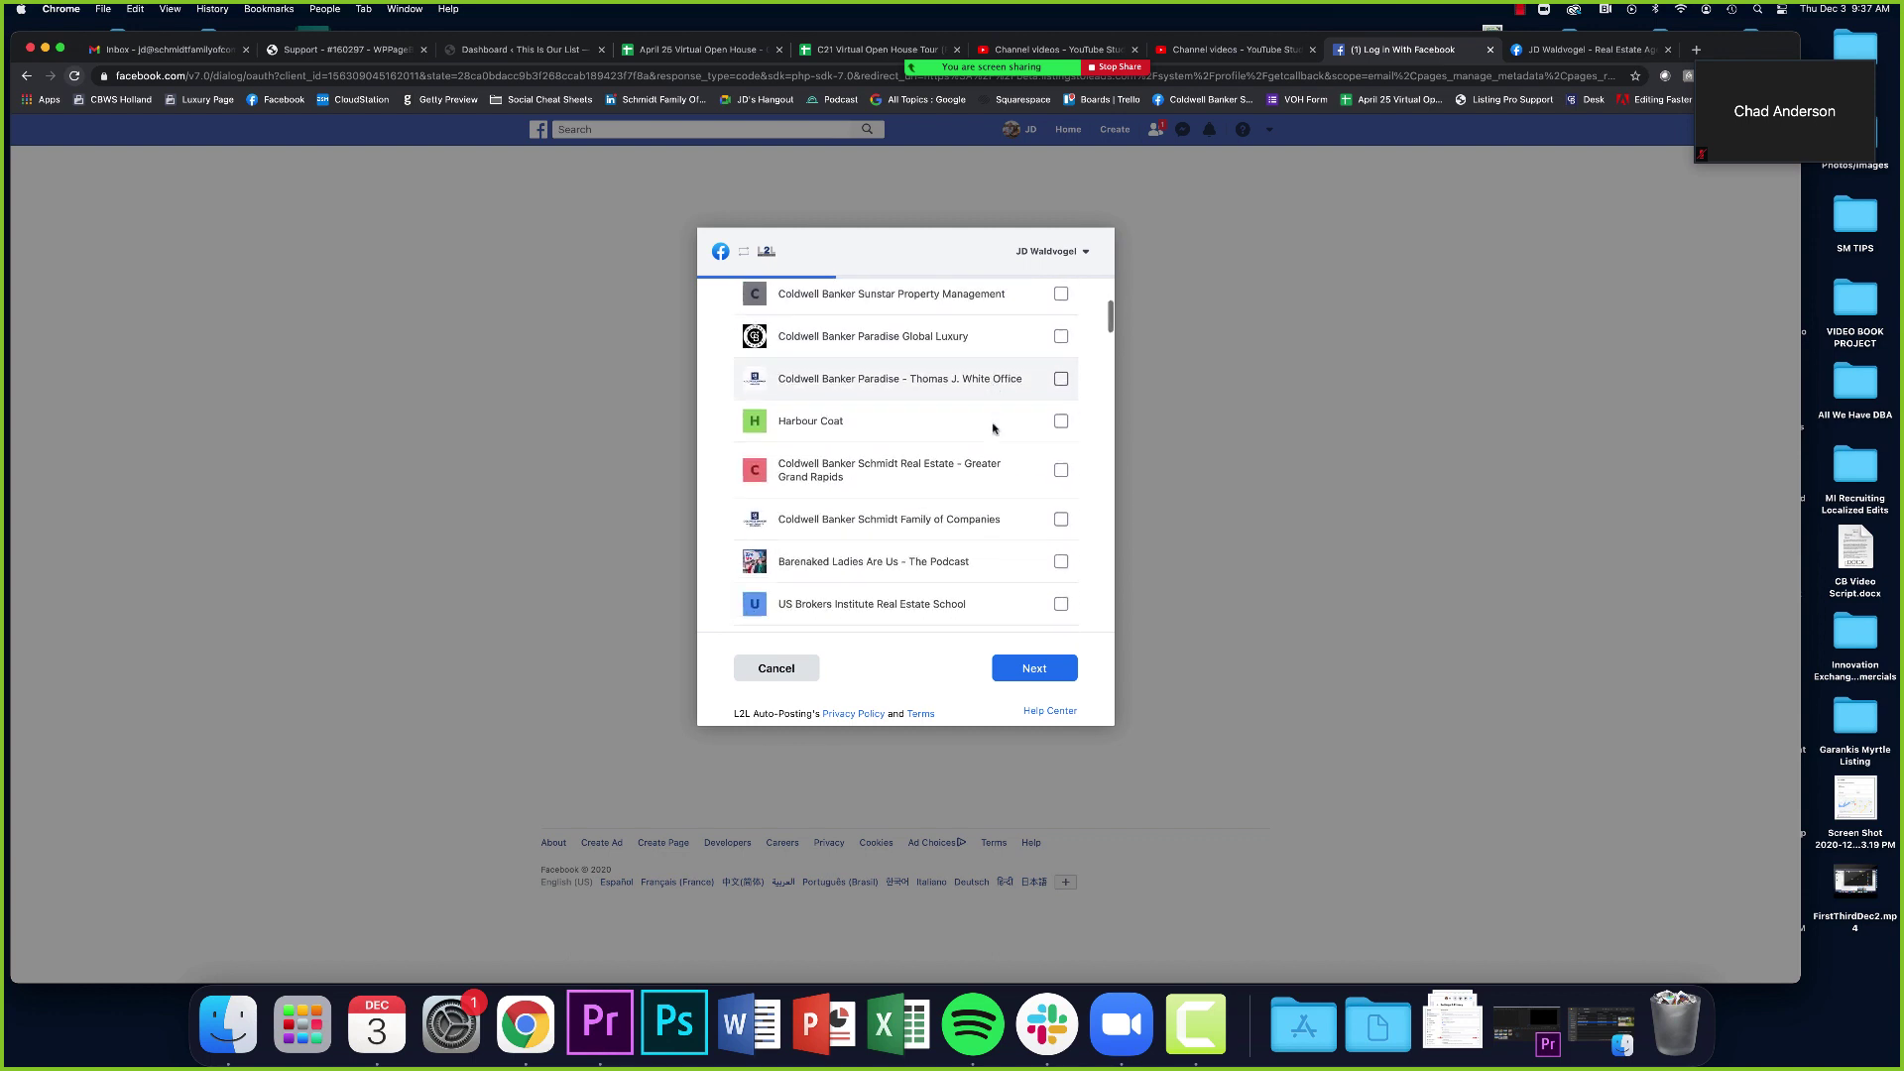
{"action": "scroll", "coordinate": [994, 428], "scroll_direction": "down", "scroll_amount": 9}
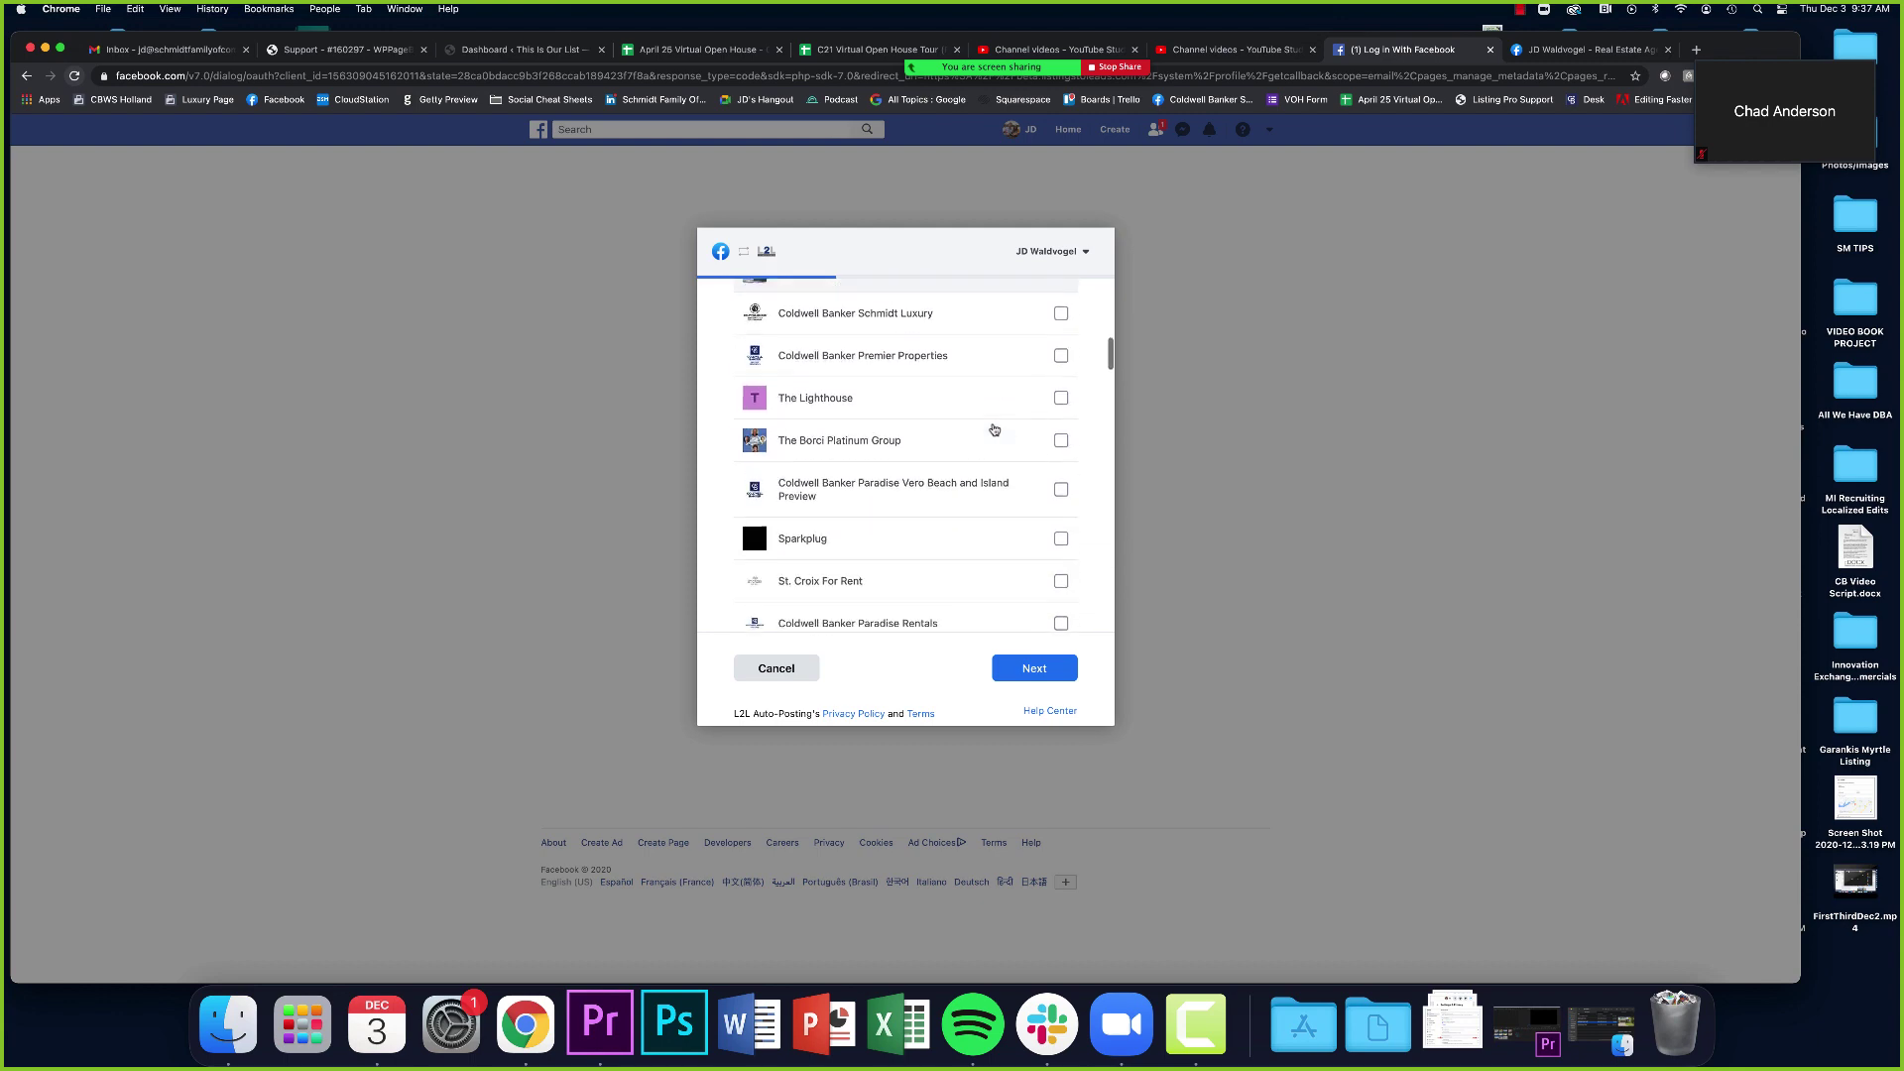
{"action": "left_click", "coordinate": [1055, 467]}
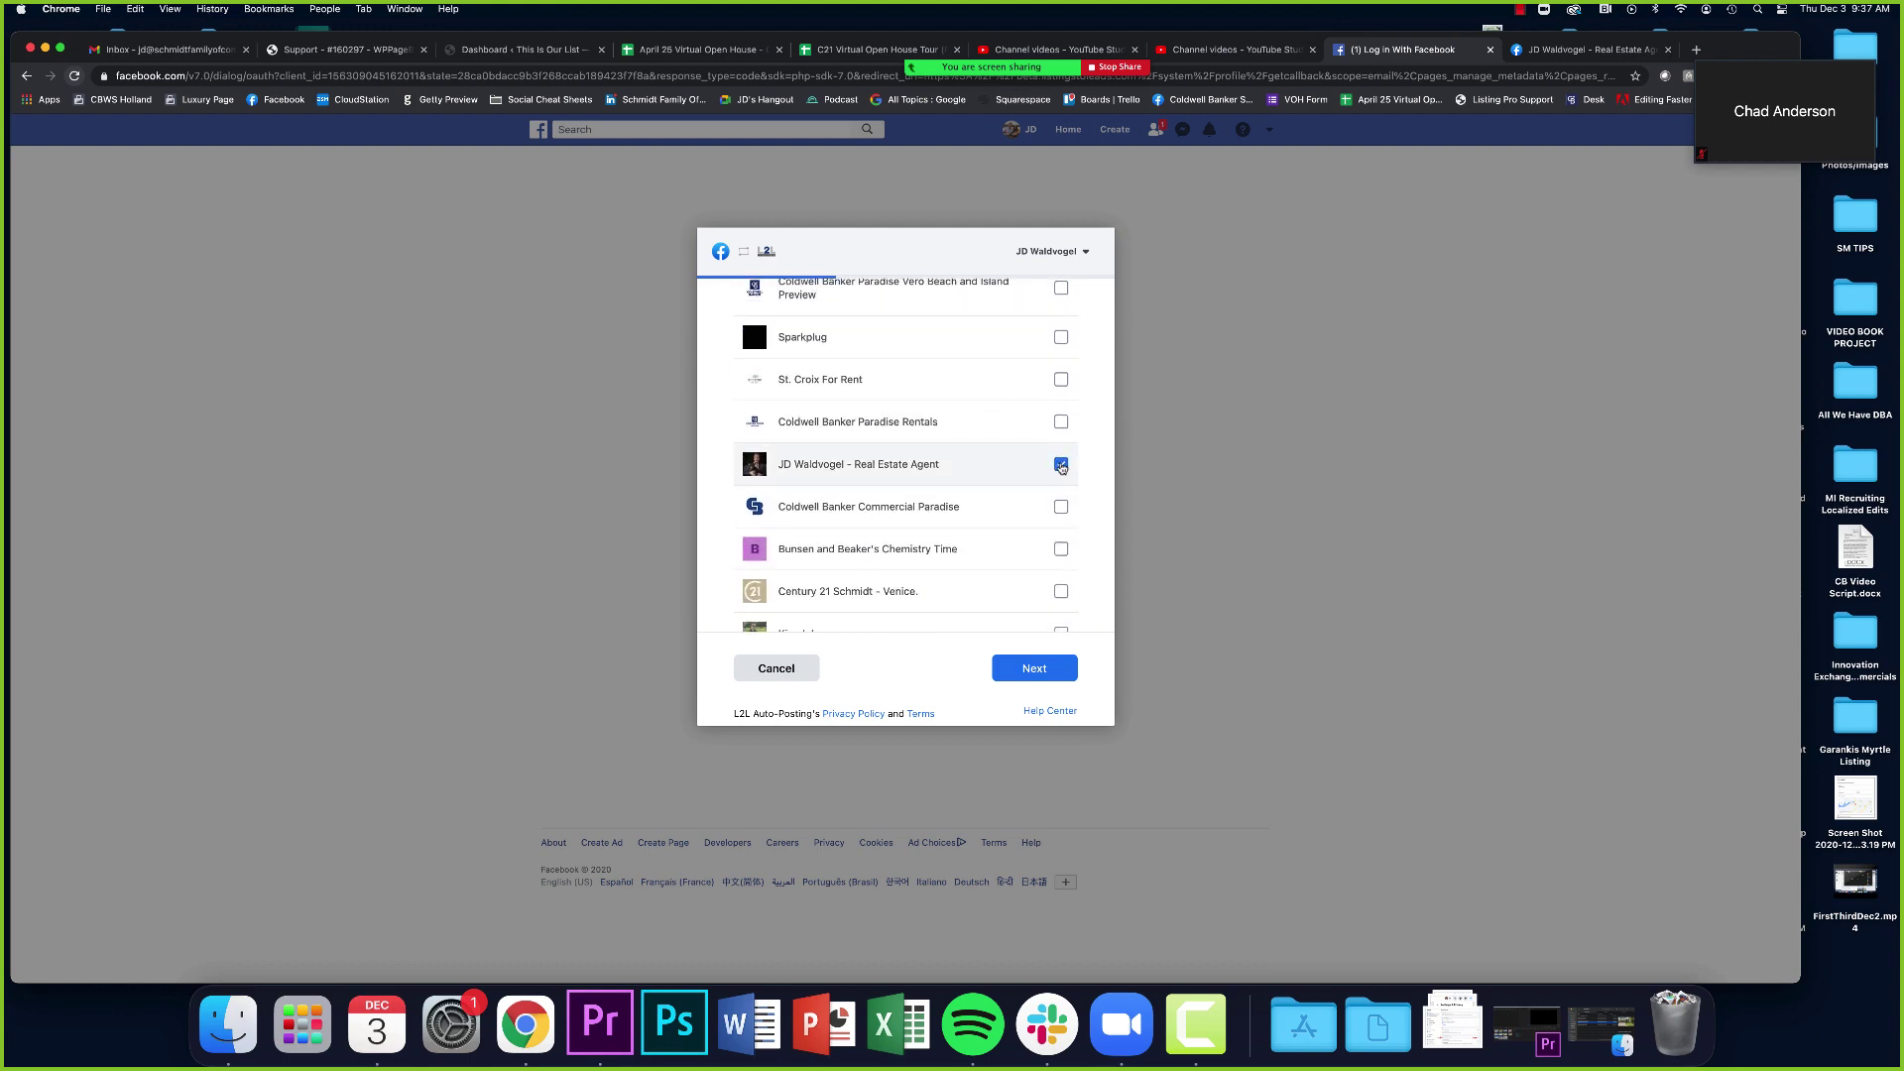
{"action": "scroll", "coordinate": [1043, 483], "scroll_direction": "up", "scroll_amount": 20}
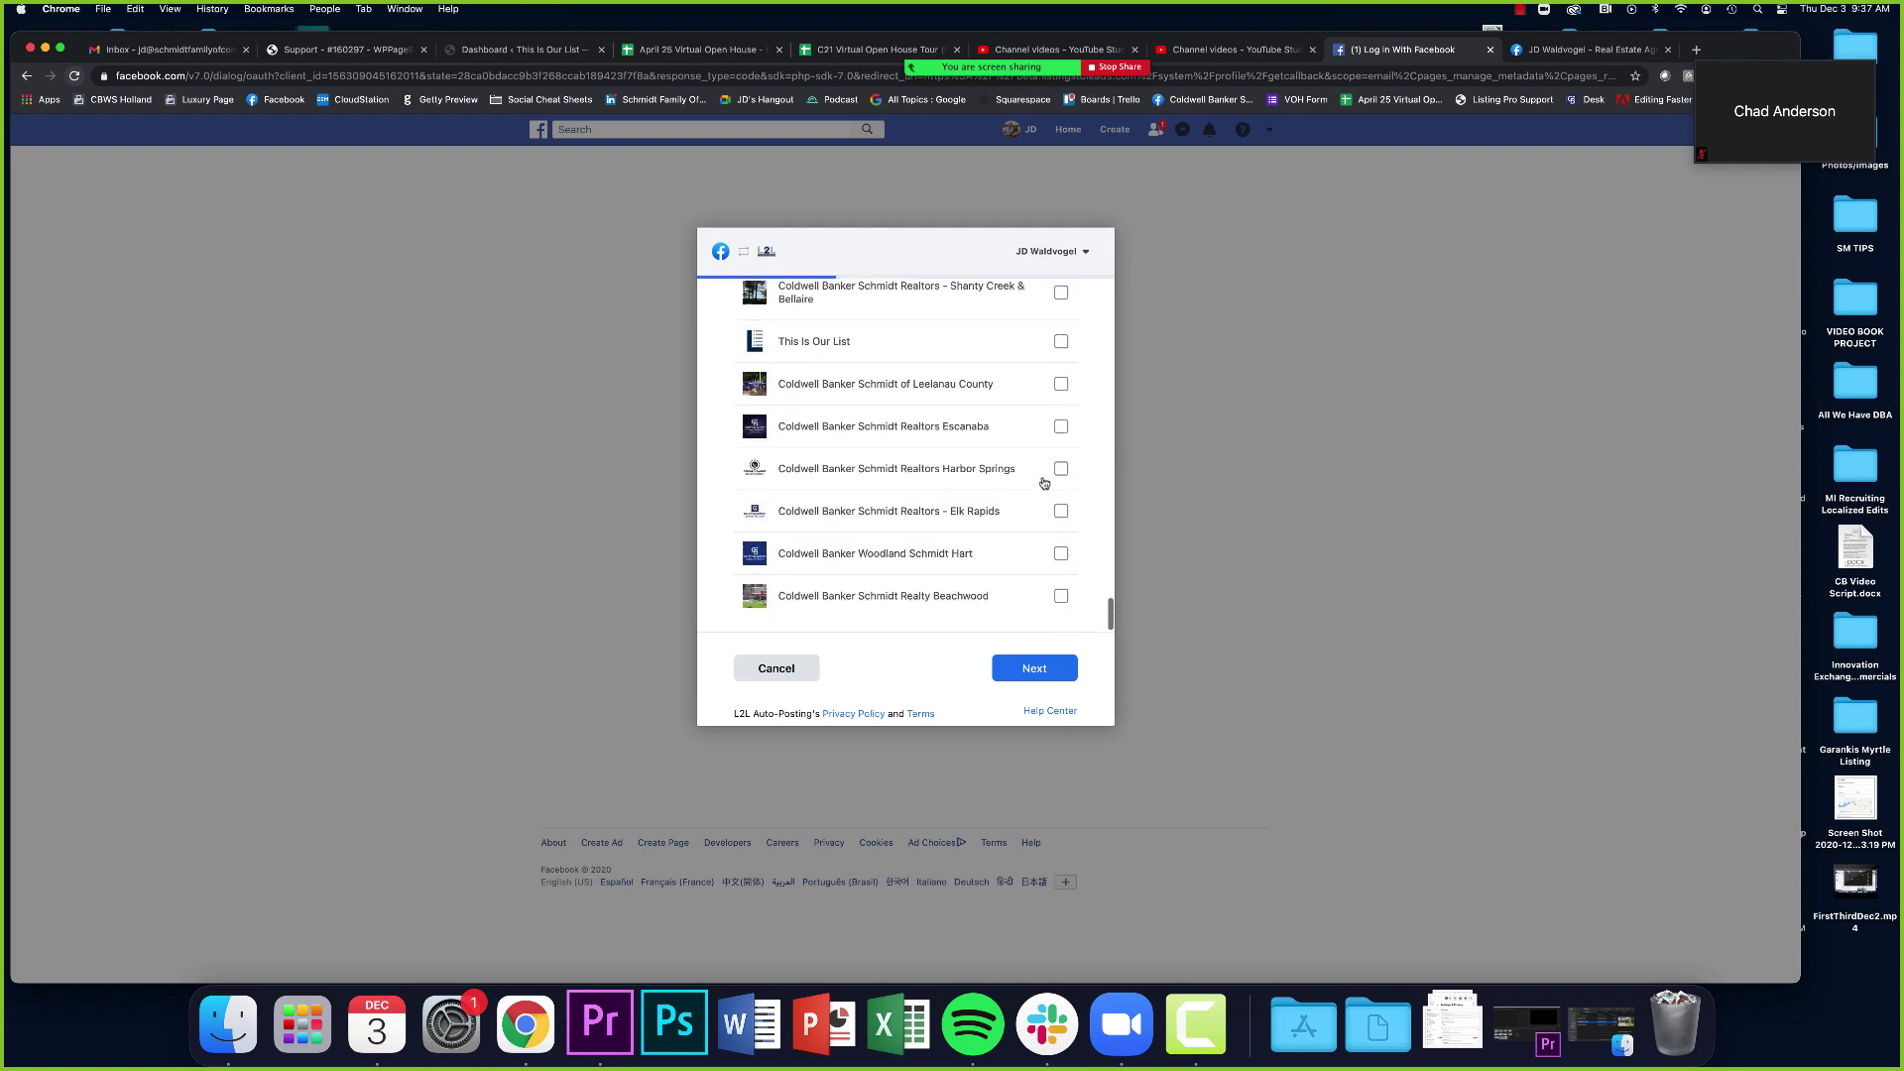
{"action": "scroll", "coordinate": [1043, 483], "scroll_direction": "down", "scroll_amount": 8}
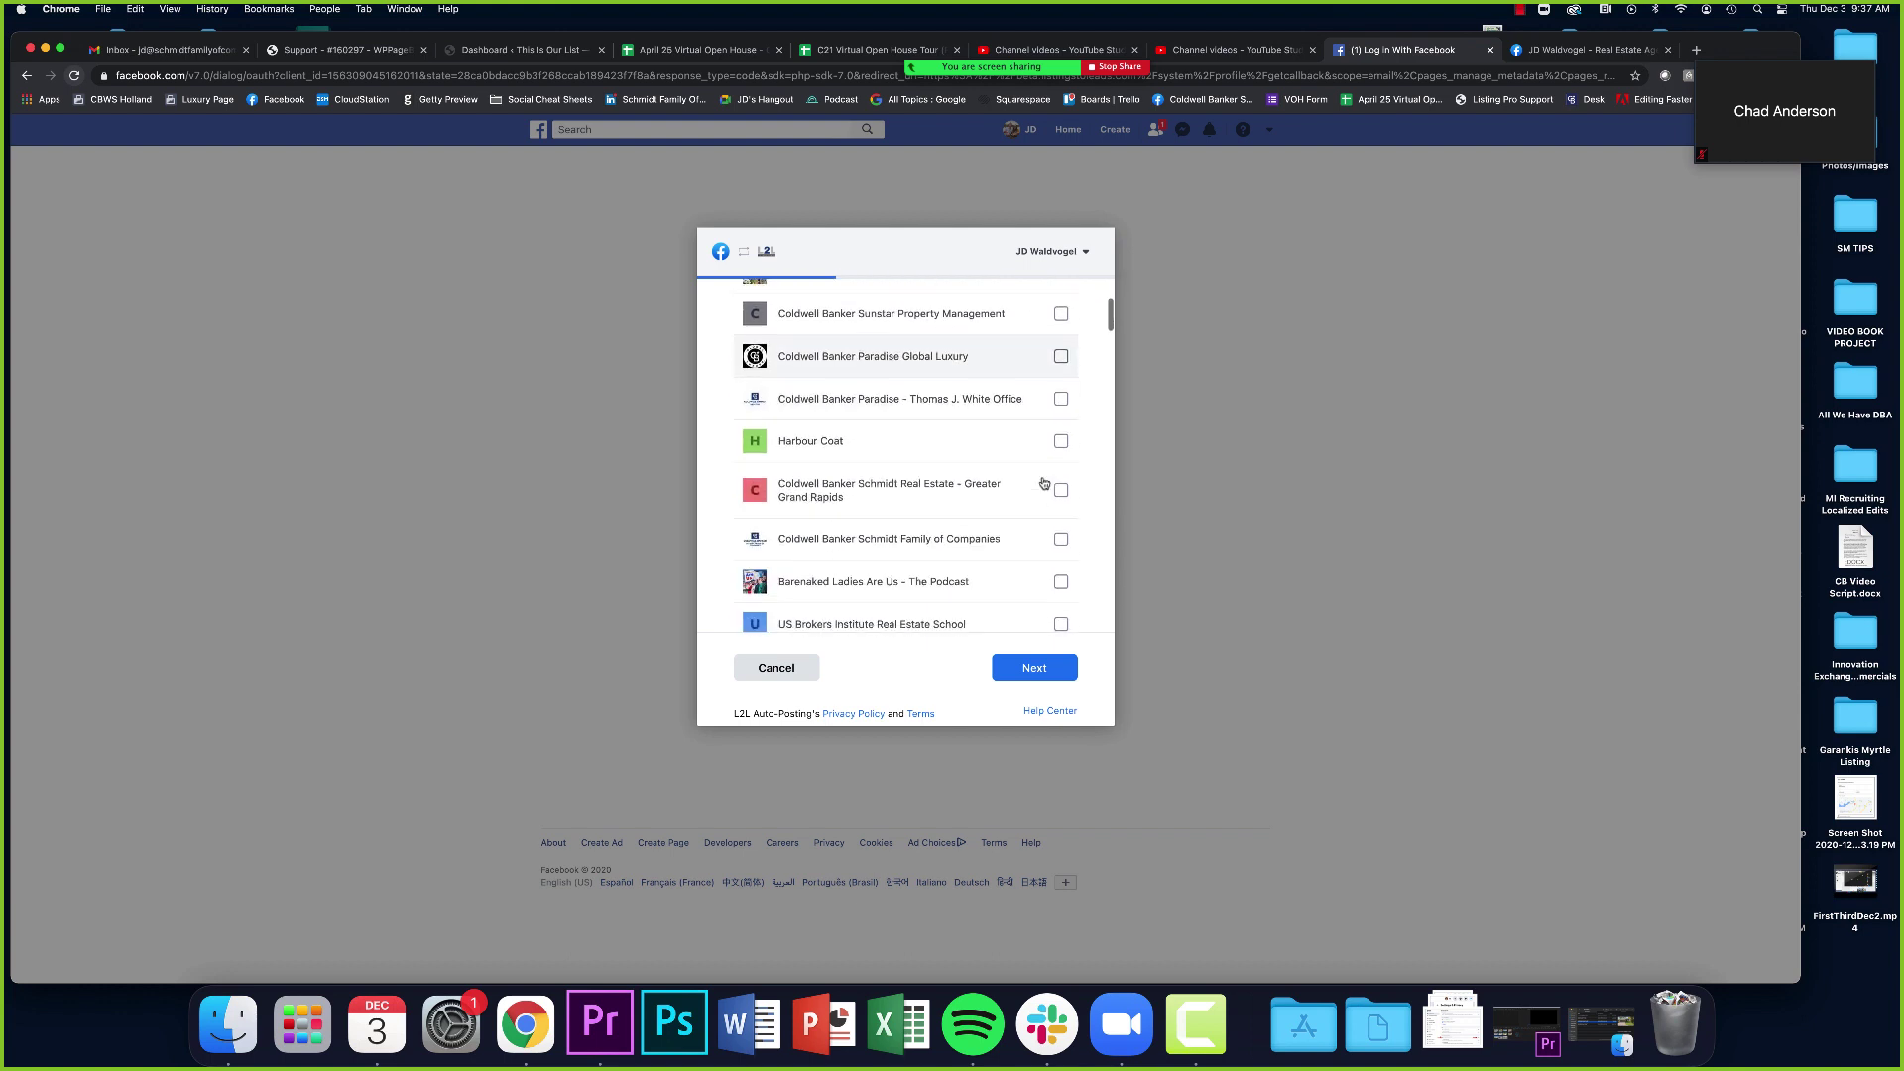
{"action": "scroll", "coordinate": [1044, 483], "scroll_direction": "up", "scroll_amount": 8}
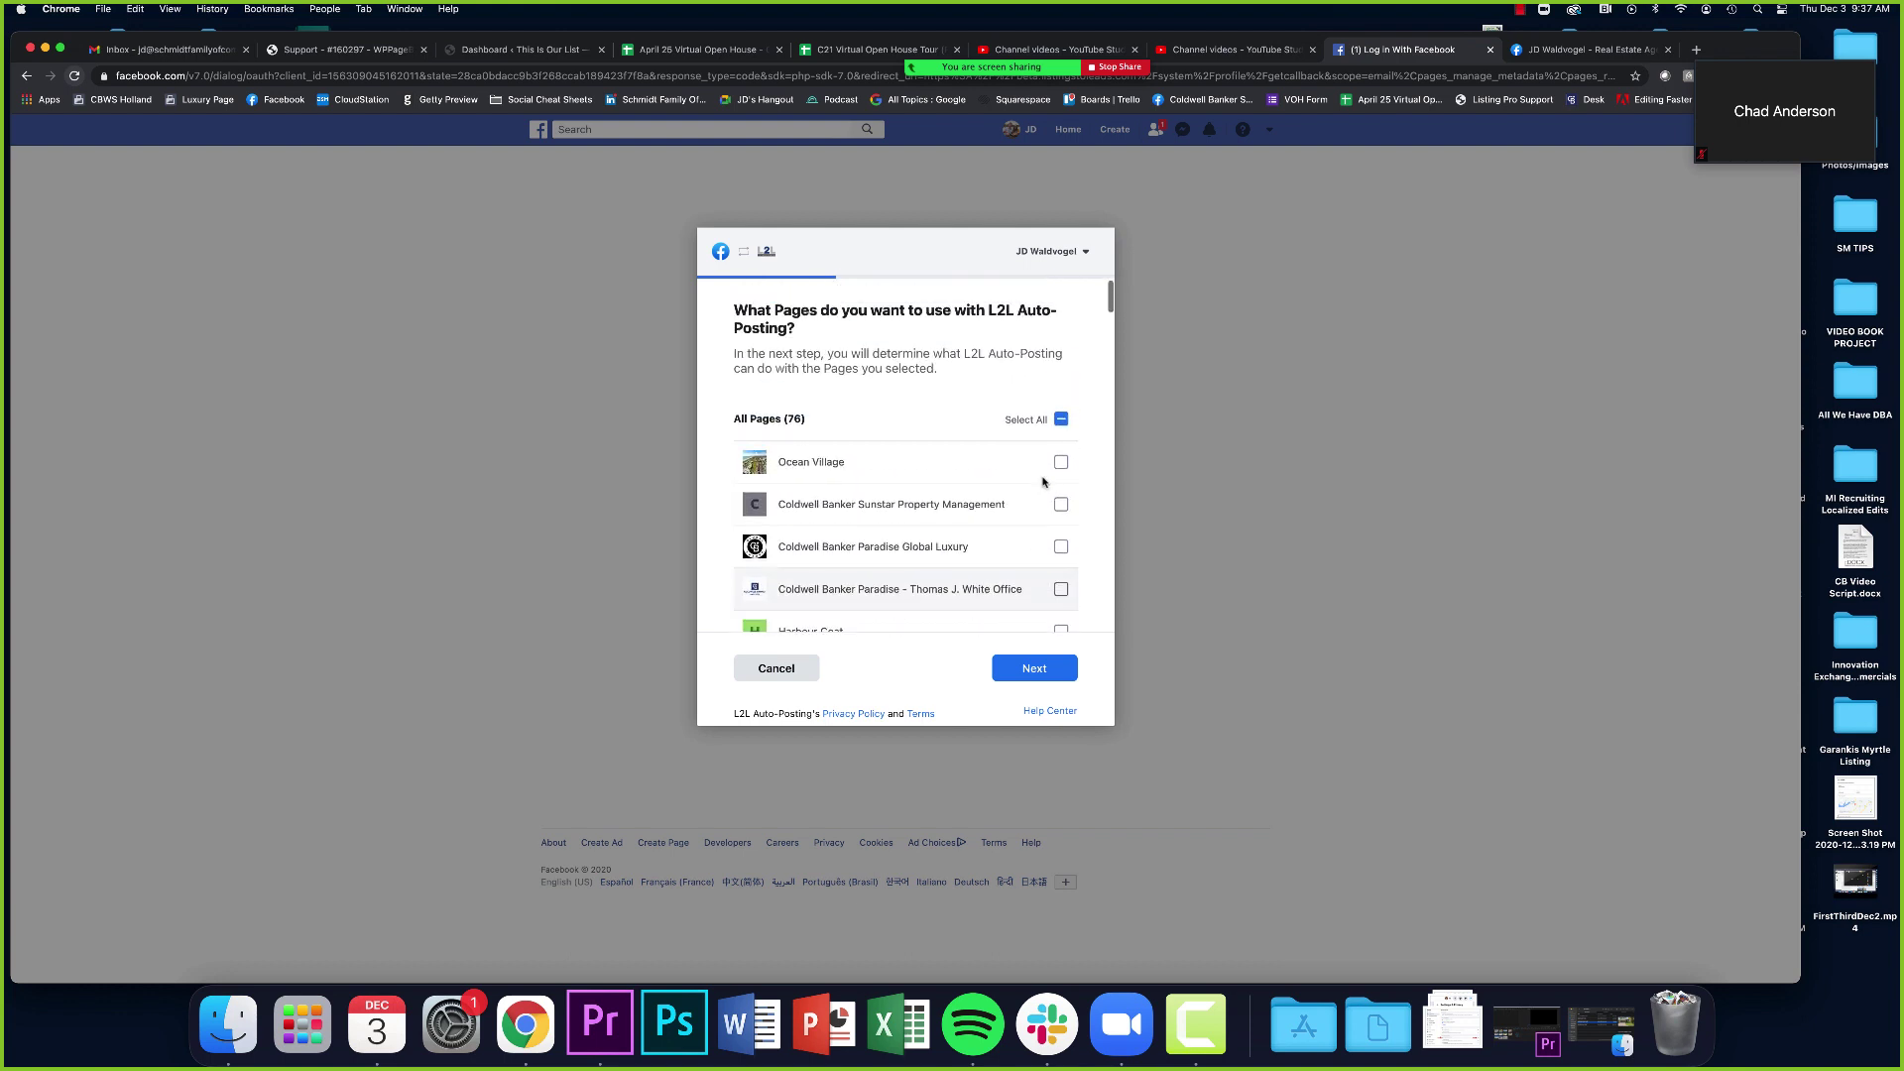
{"action": "scroll", "coordinate": [1043, 483], "scroll_direction": "down", "scroll_amount": 20}
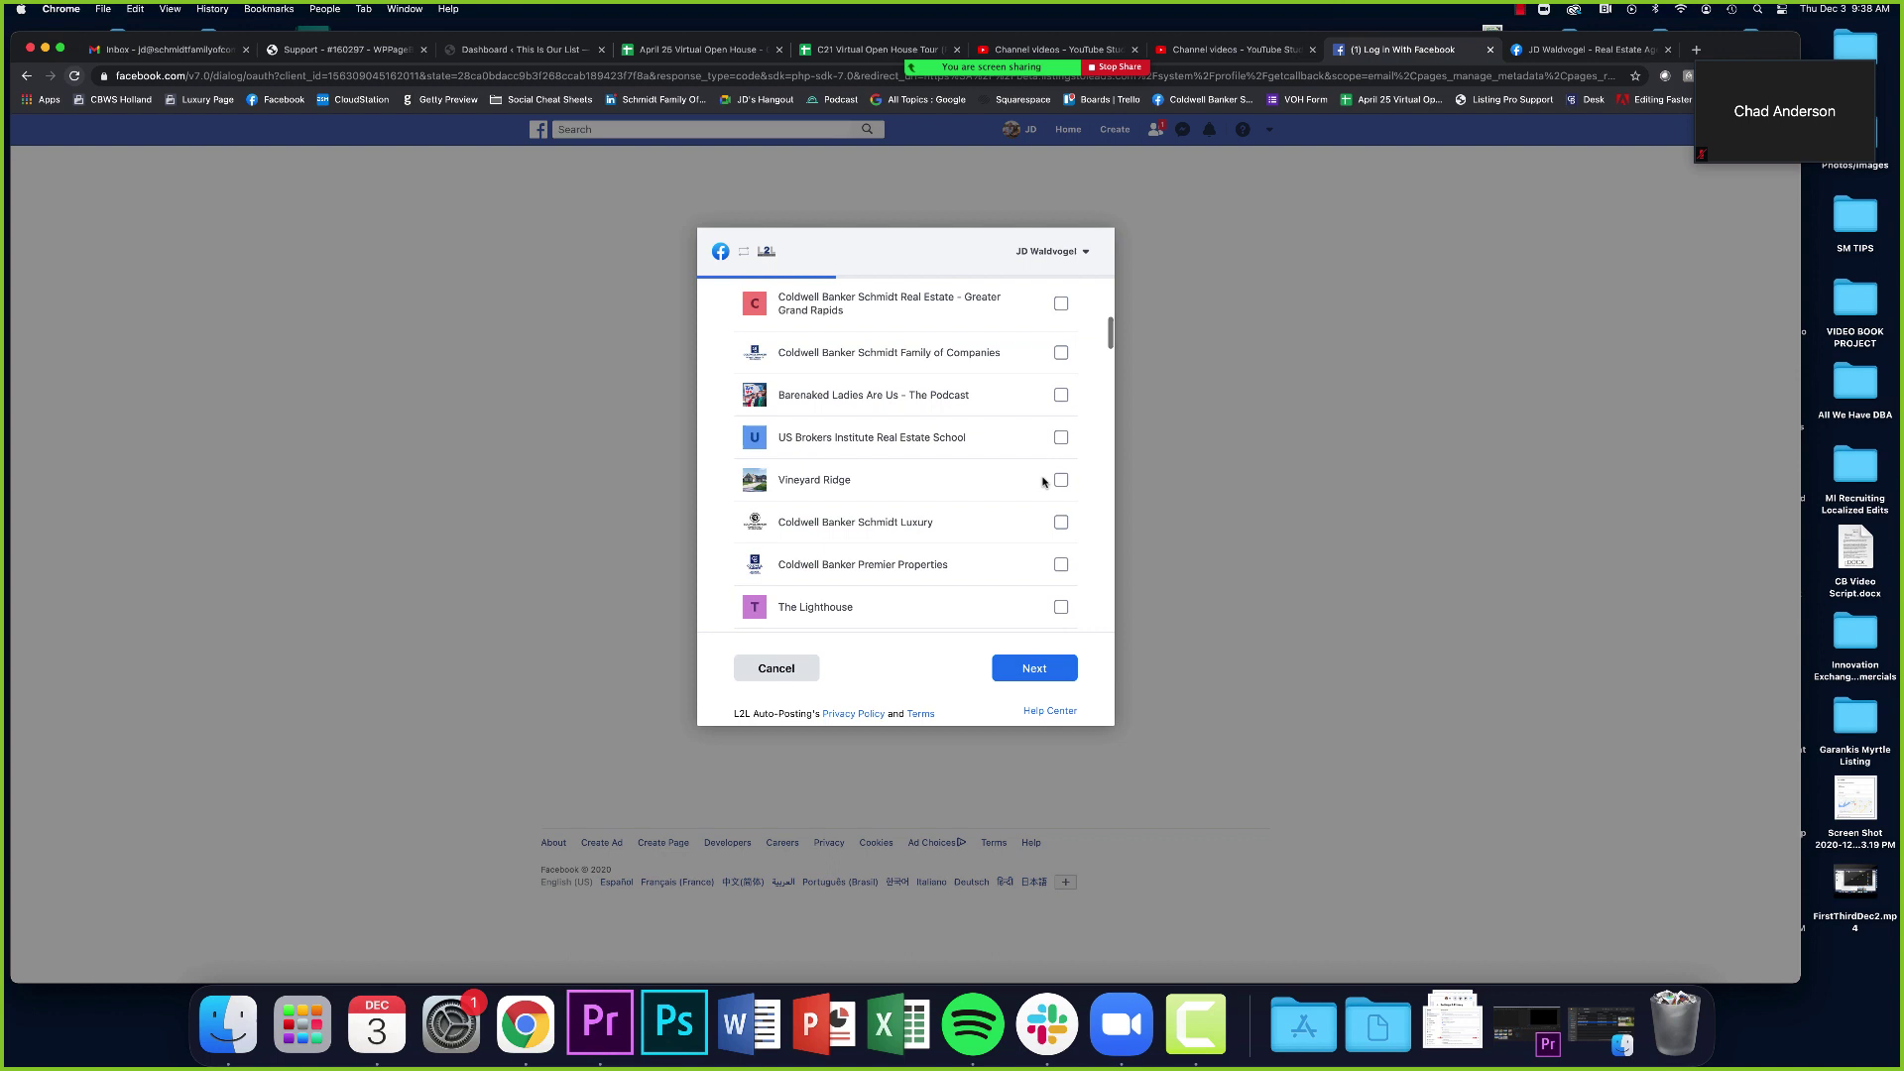
Approve every page permission left on YES and confirm the Facebook link
{"action": "left_click", "coordinate": [1037, 674]}
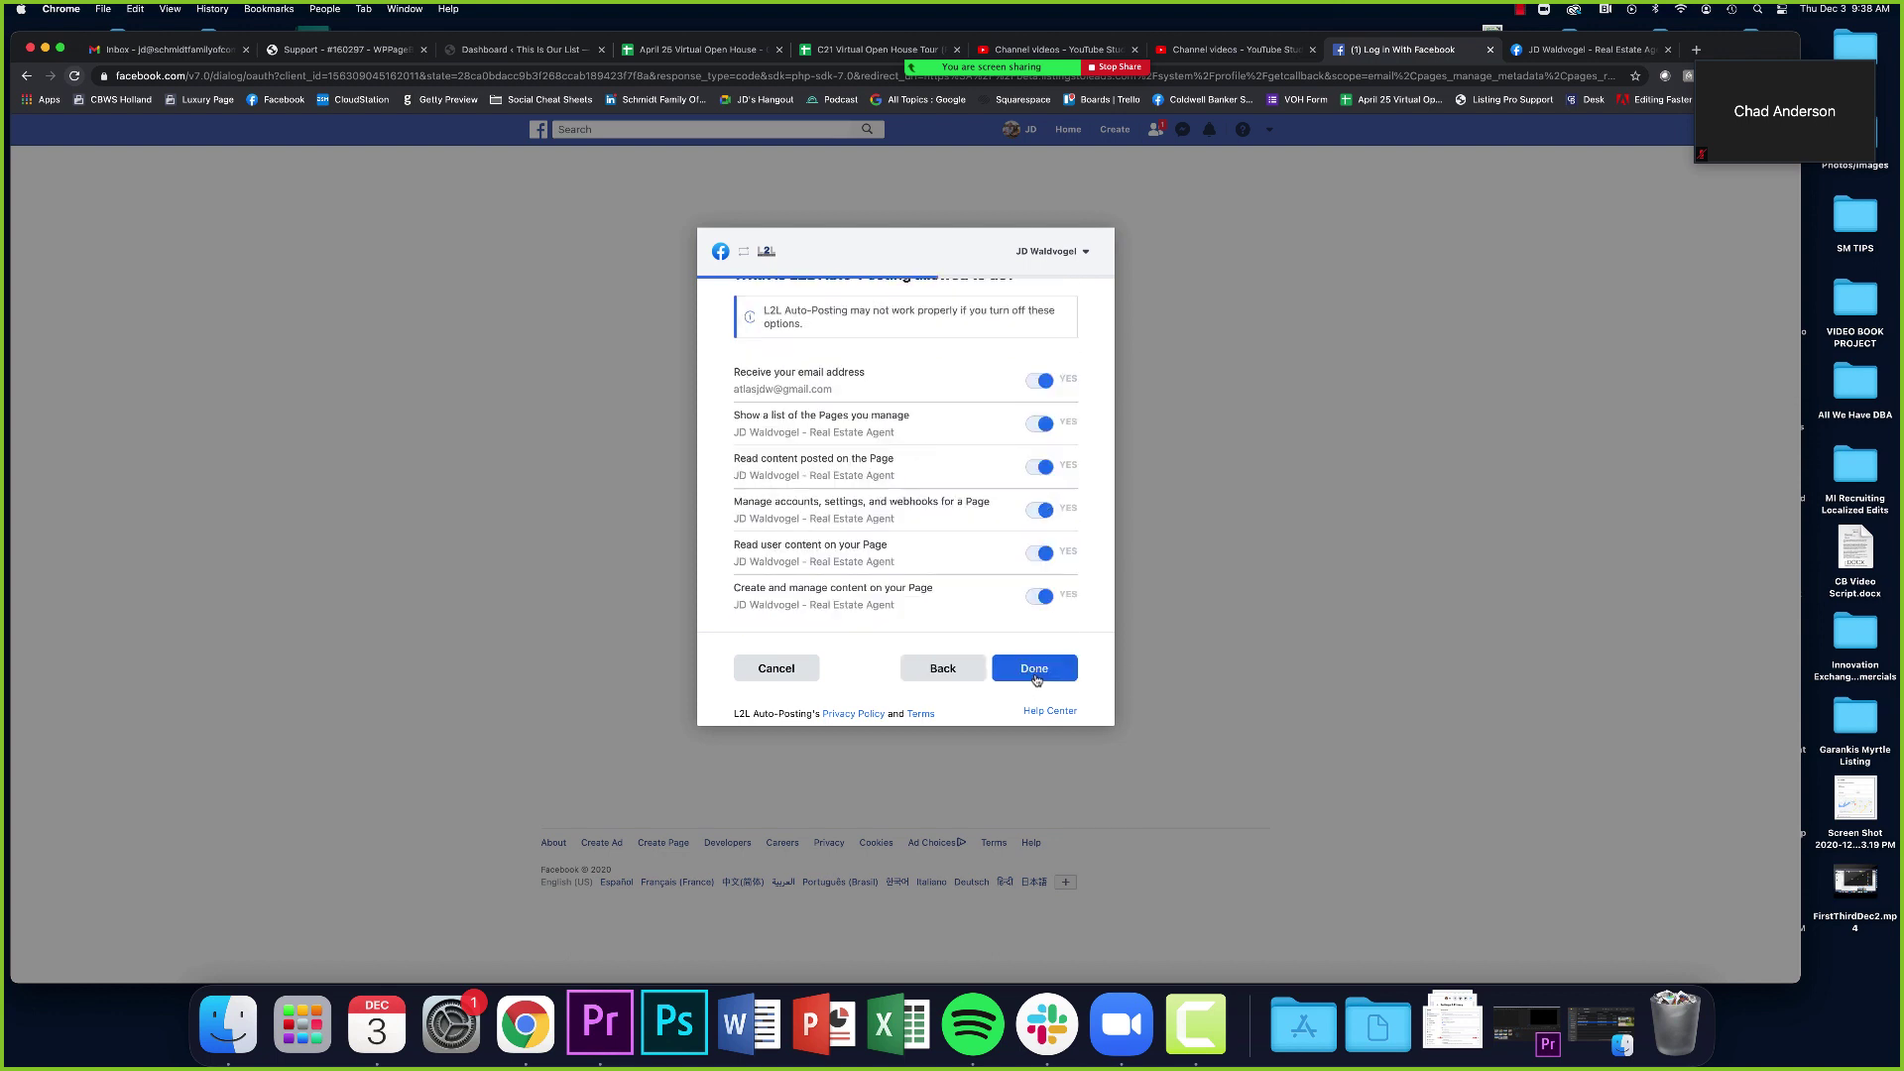
{"action": "scroll", "coordinate": [908, 542], "scroll_direction": "up", "scroll_amount": 2}
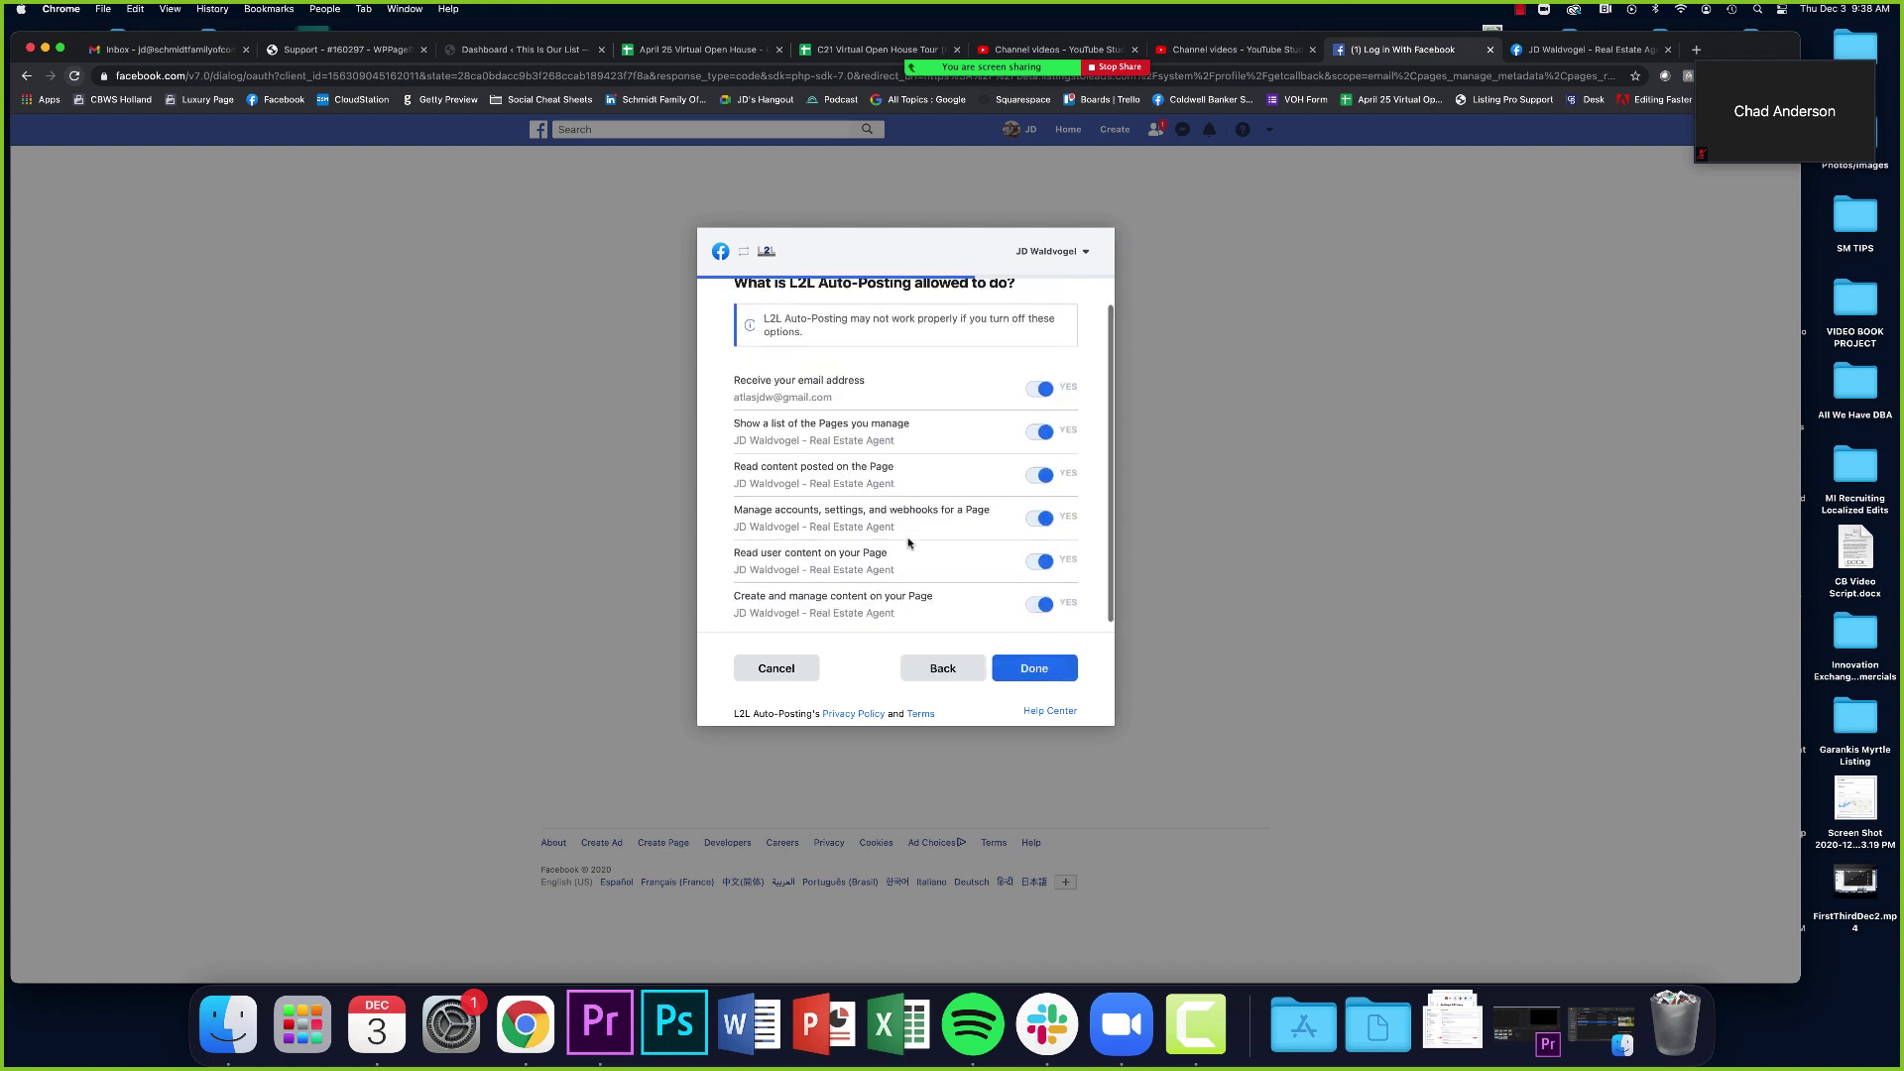
{"action": "scroll", "coordinate": [909, 543], "scroll_direction": "down", "scroll_amount": 2}
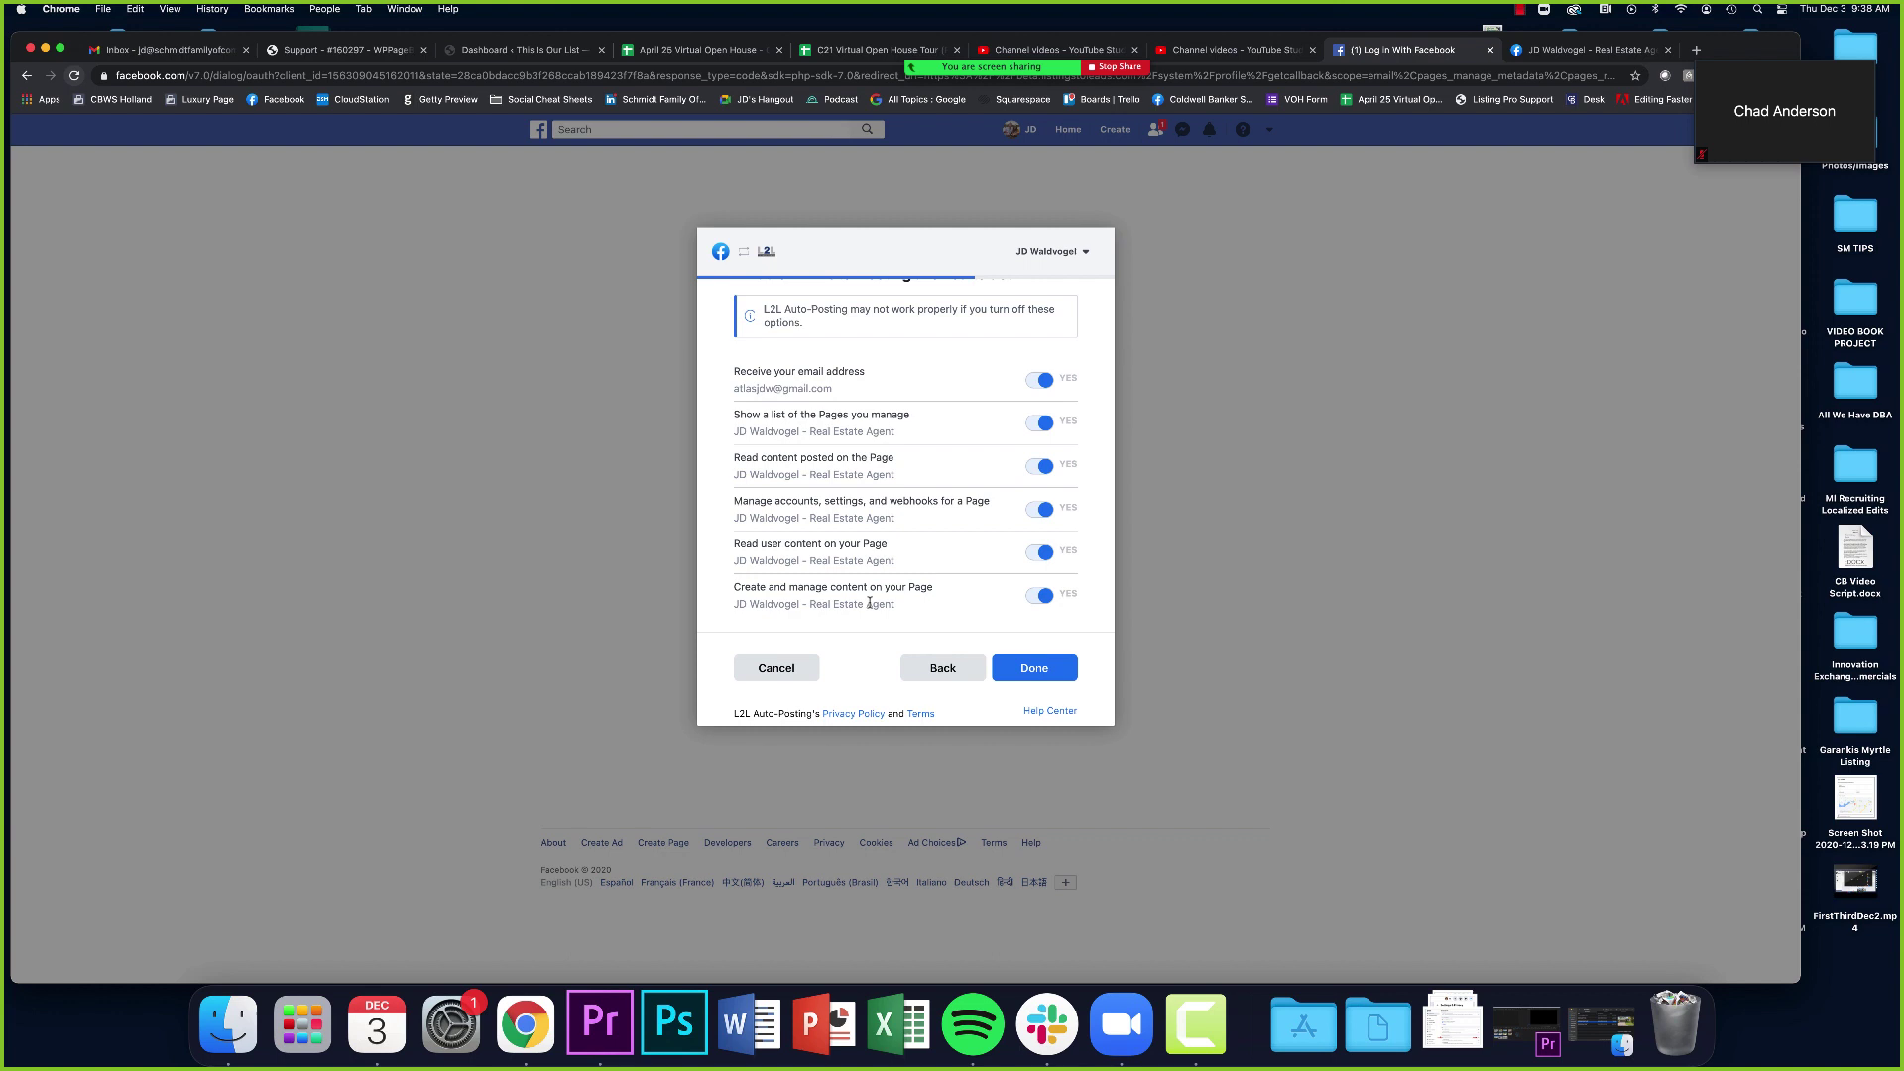
{"action": "left_click_drag", "start_coordinate": [739, 587], "coordinate": [933, 592]}
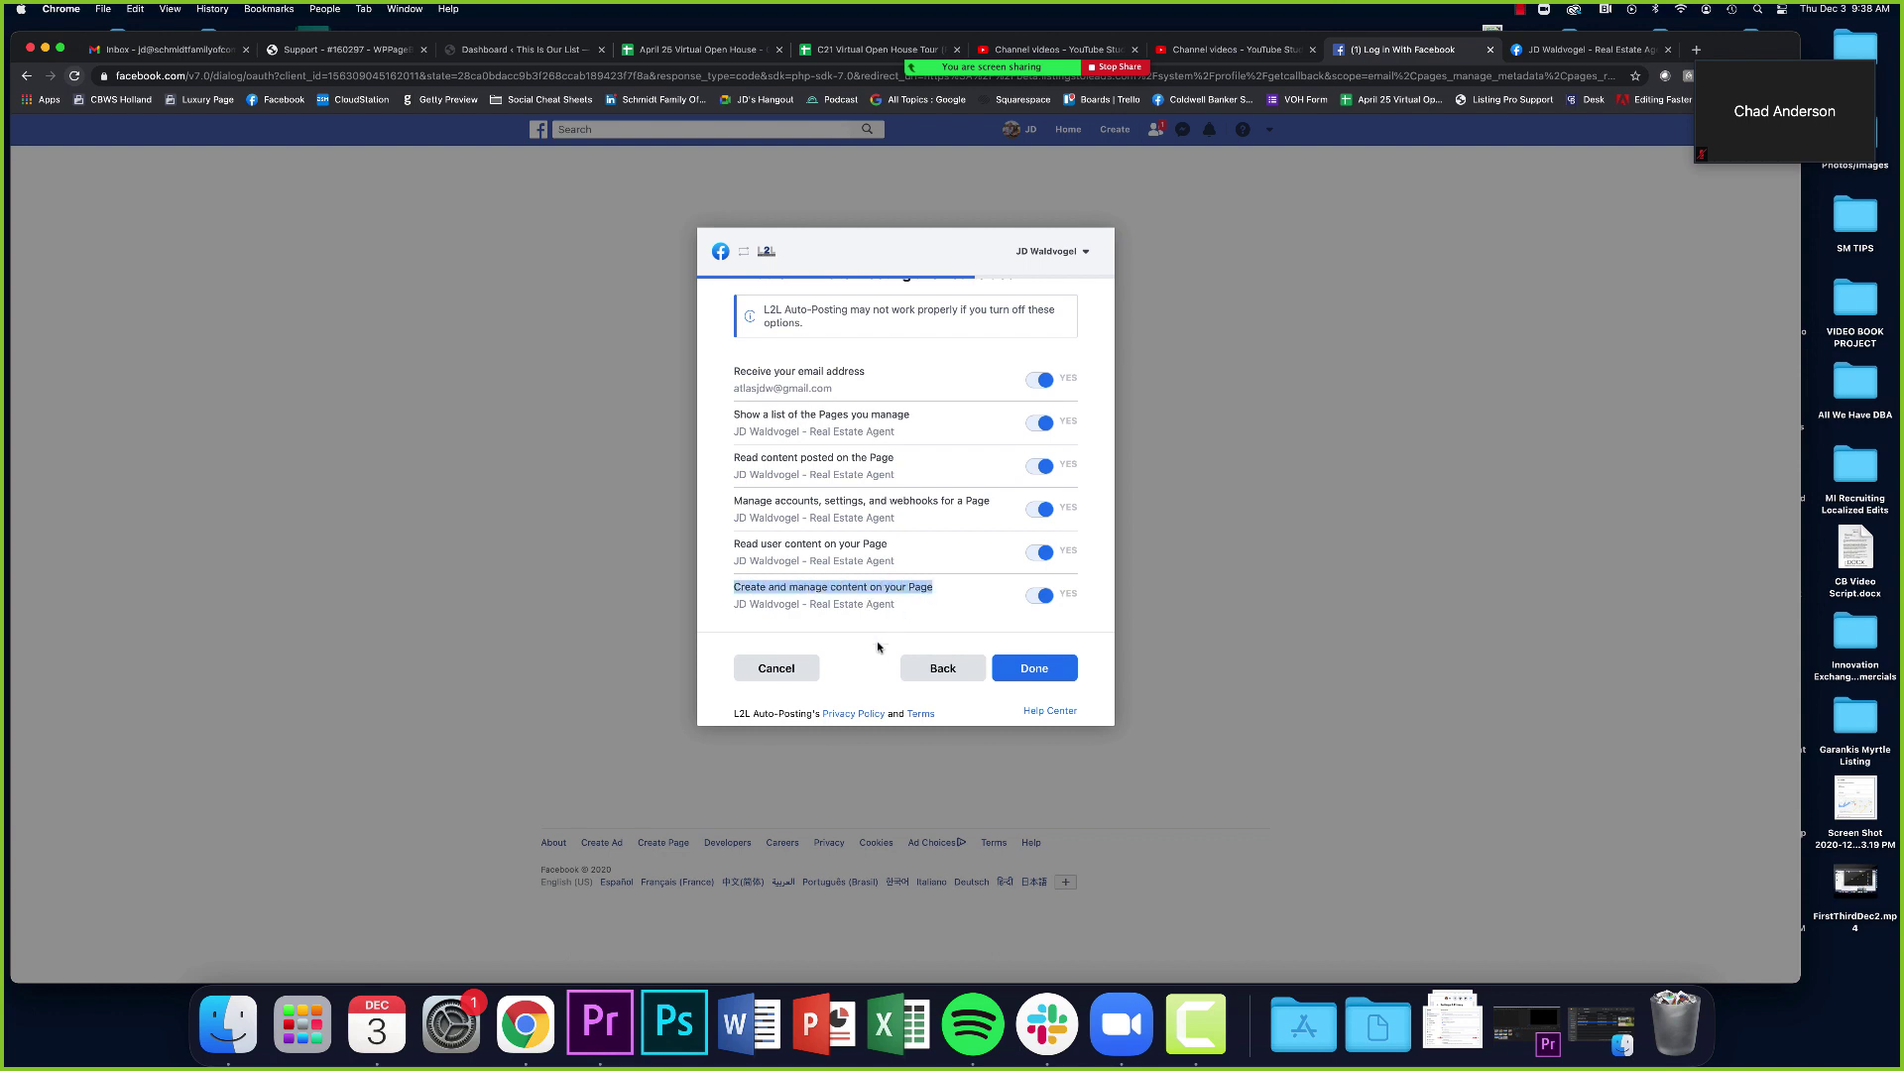
{"action": "left_click", "coordinate": [1044, 677]}
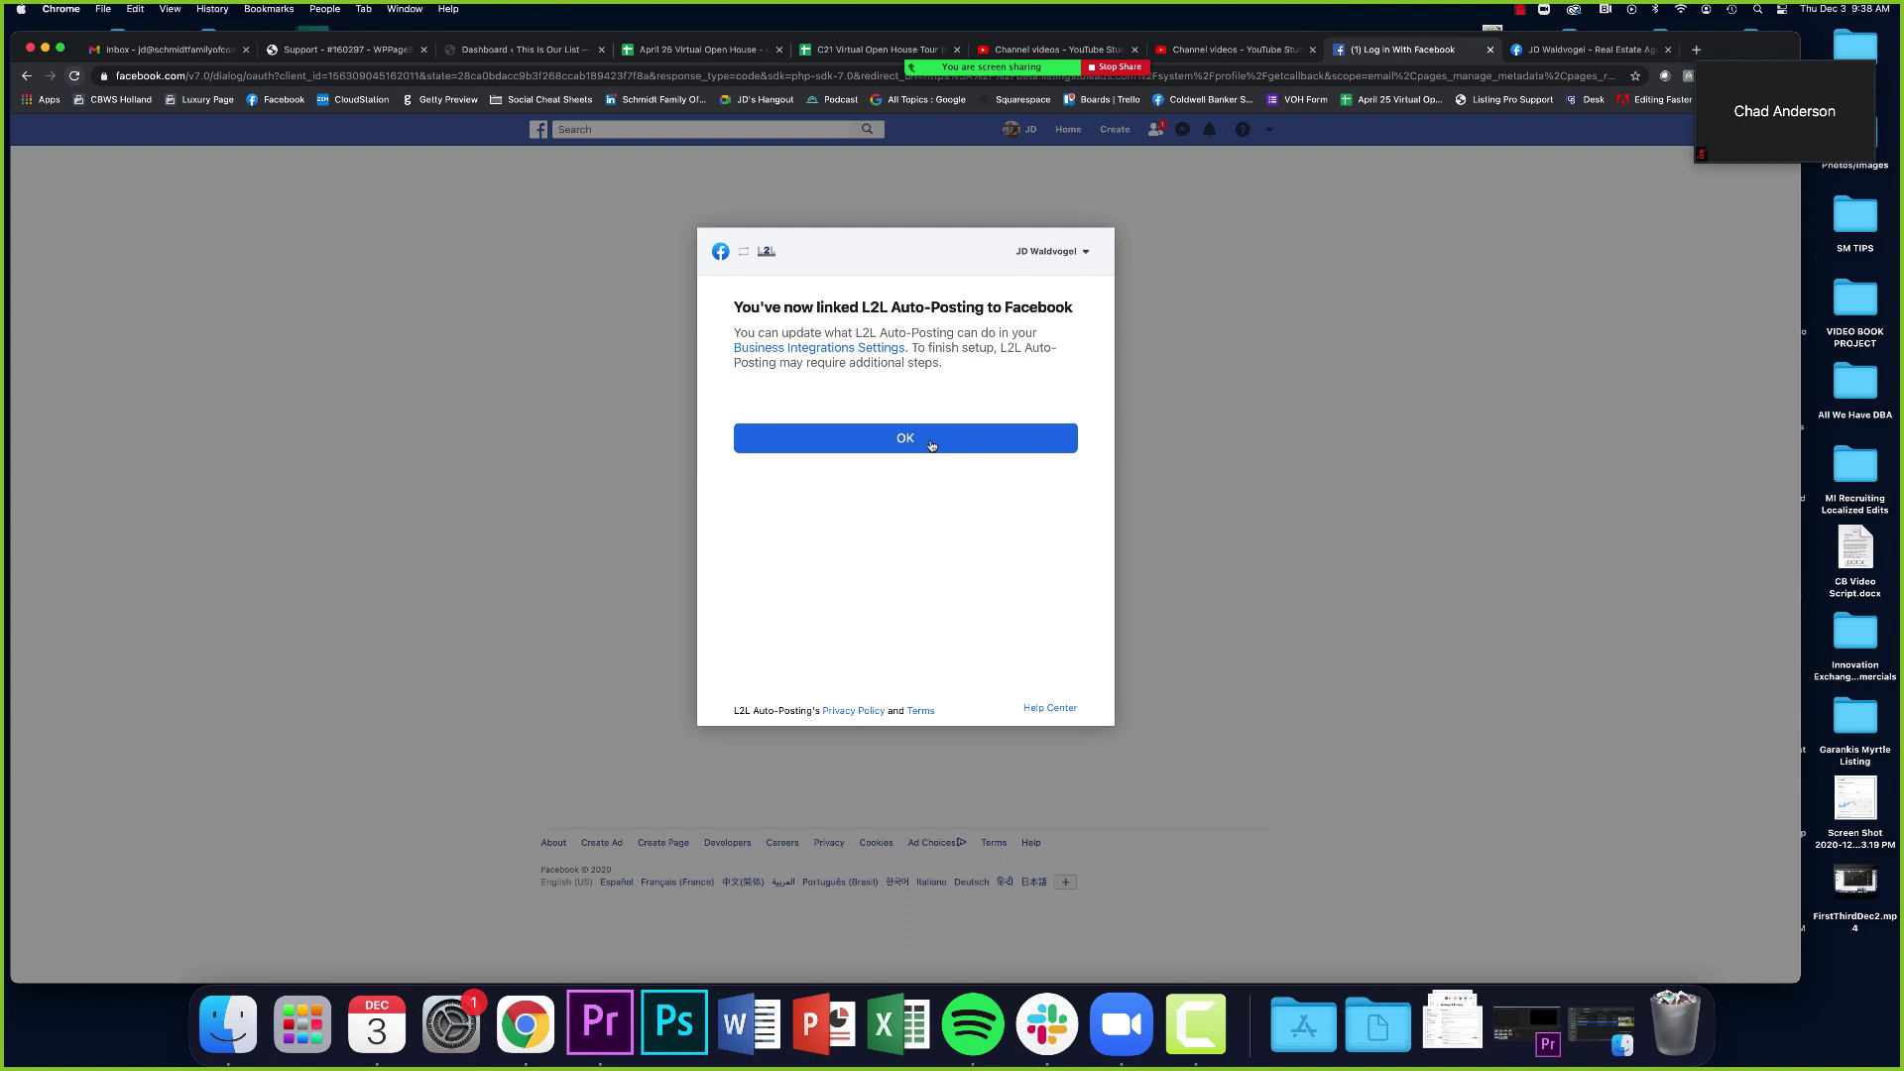
{"action": "left_click", "coordinate": [932, 445]}
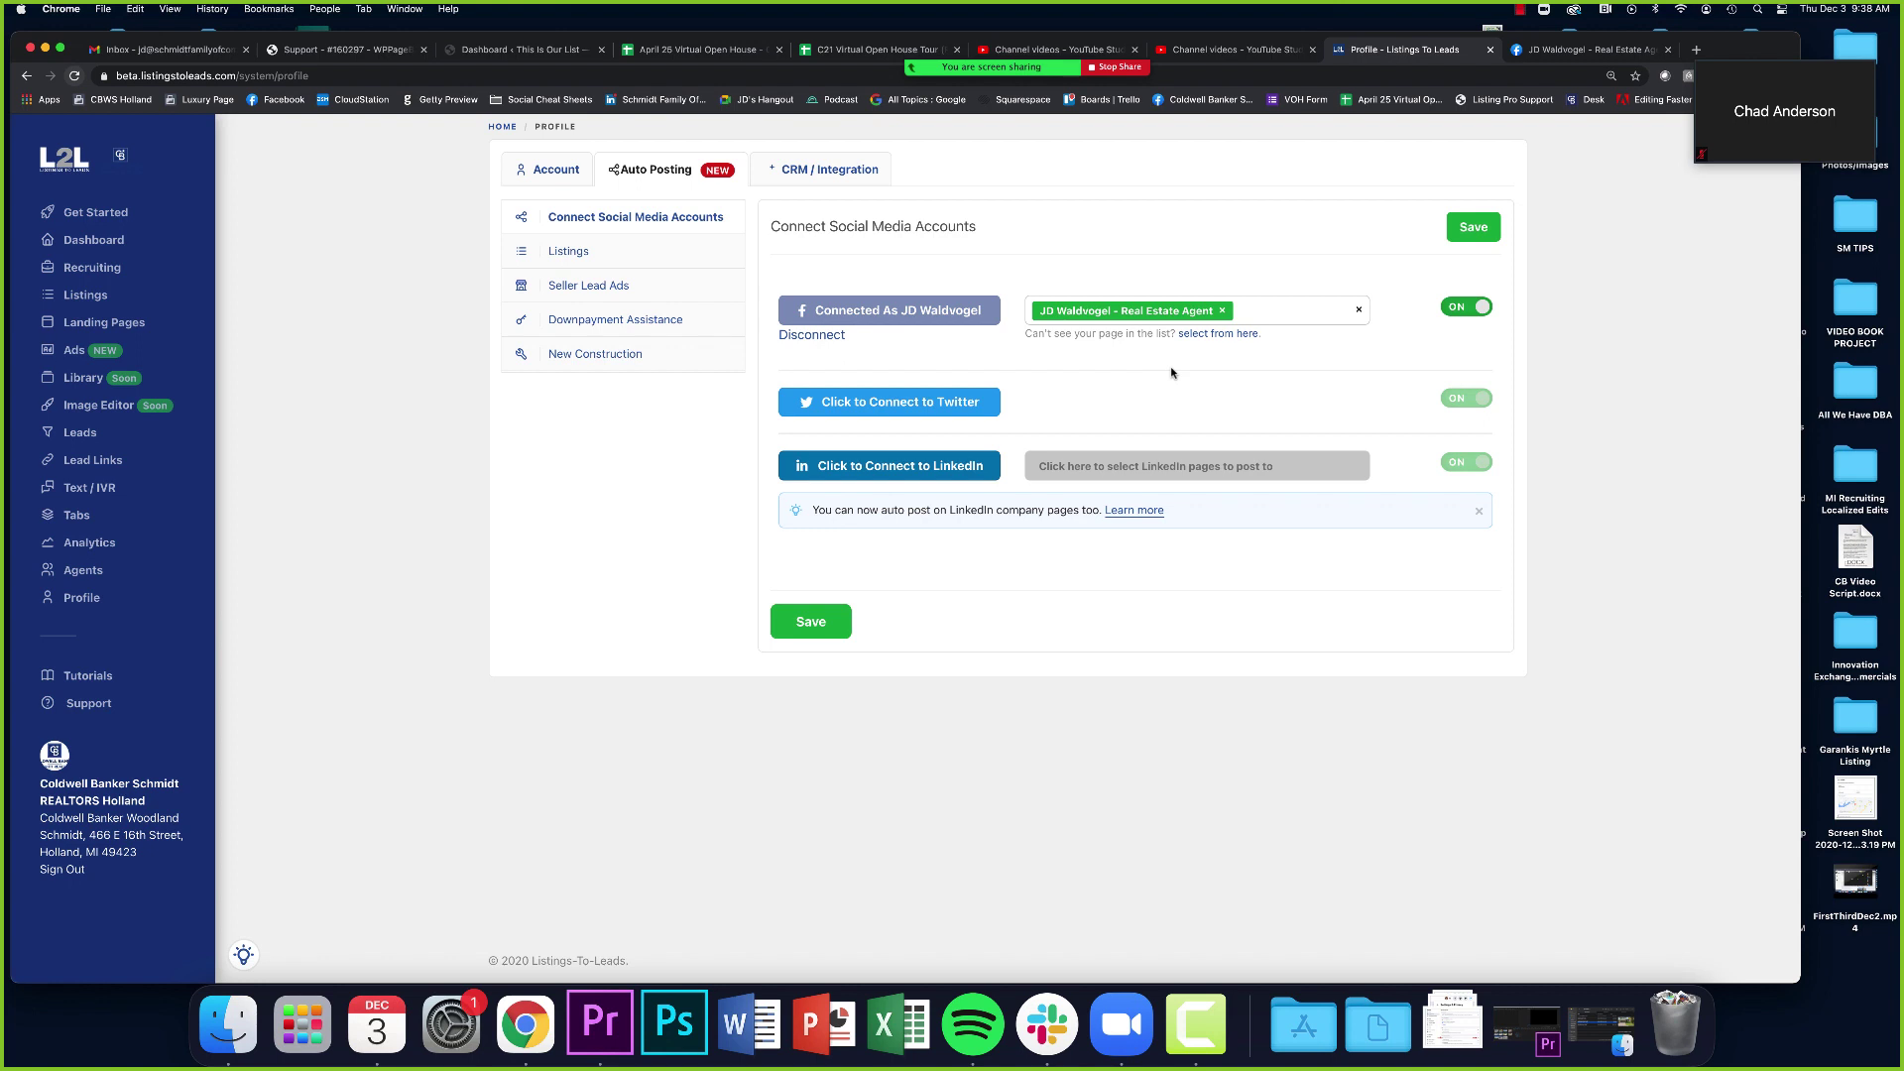
Save the connected Facebook page, reload, and open the Auto Posting Listings template
{"action": "left_click", "coordinate": [811, 633]}
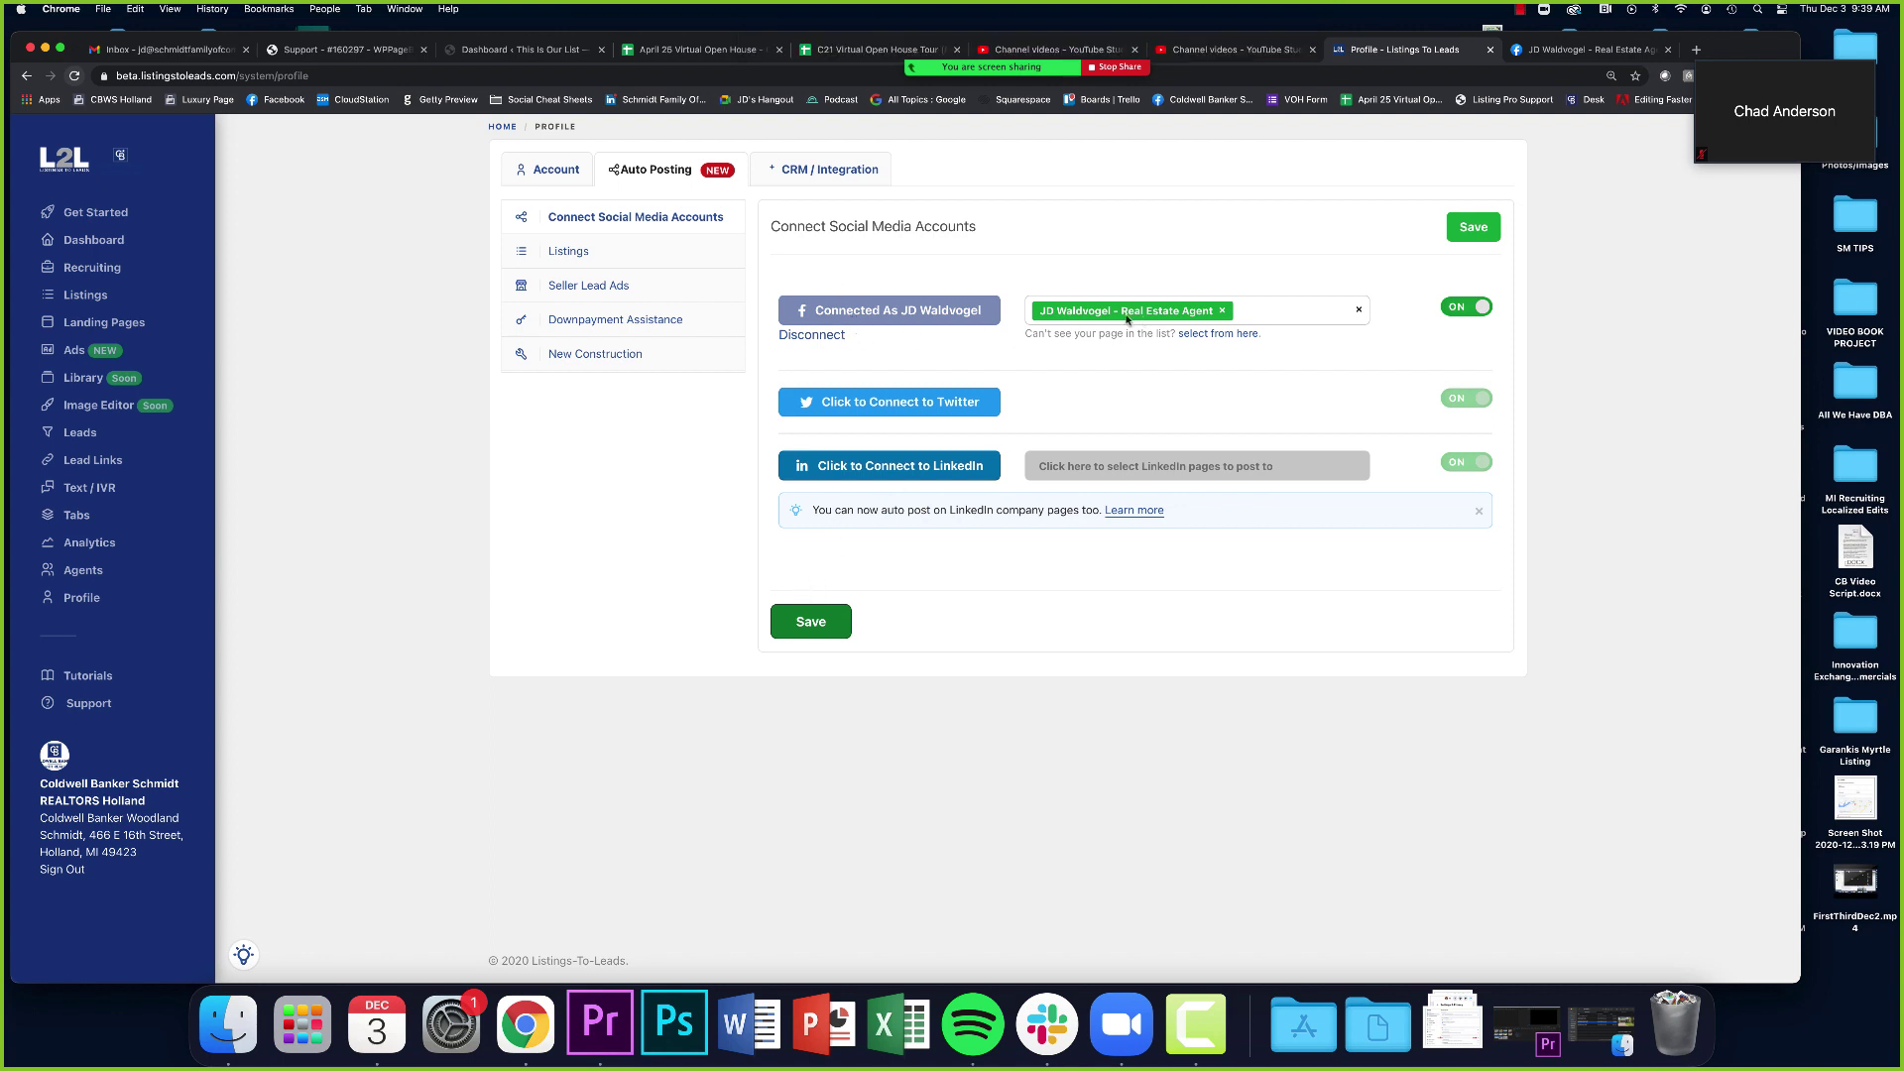
{"action": "left_click", "coordinate": [809, 622]}
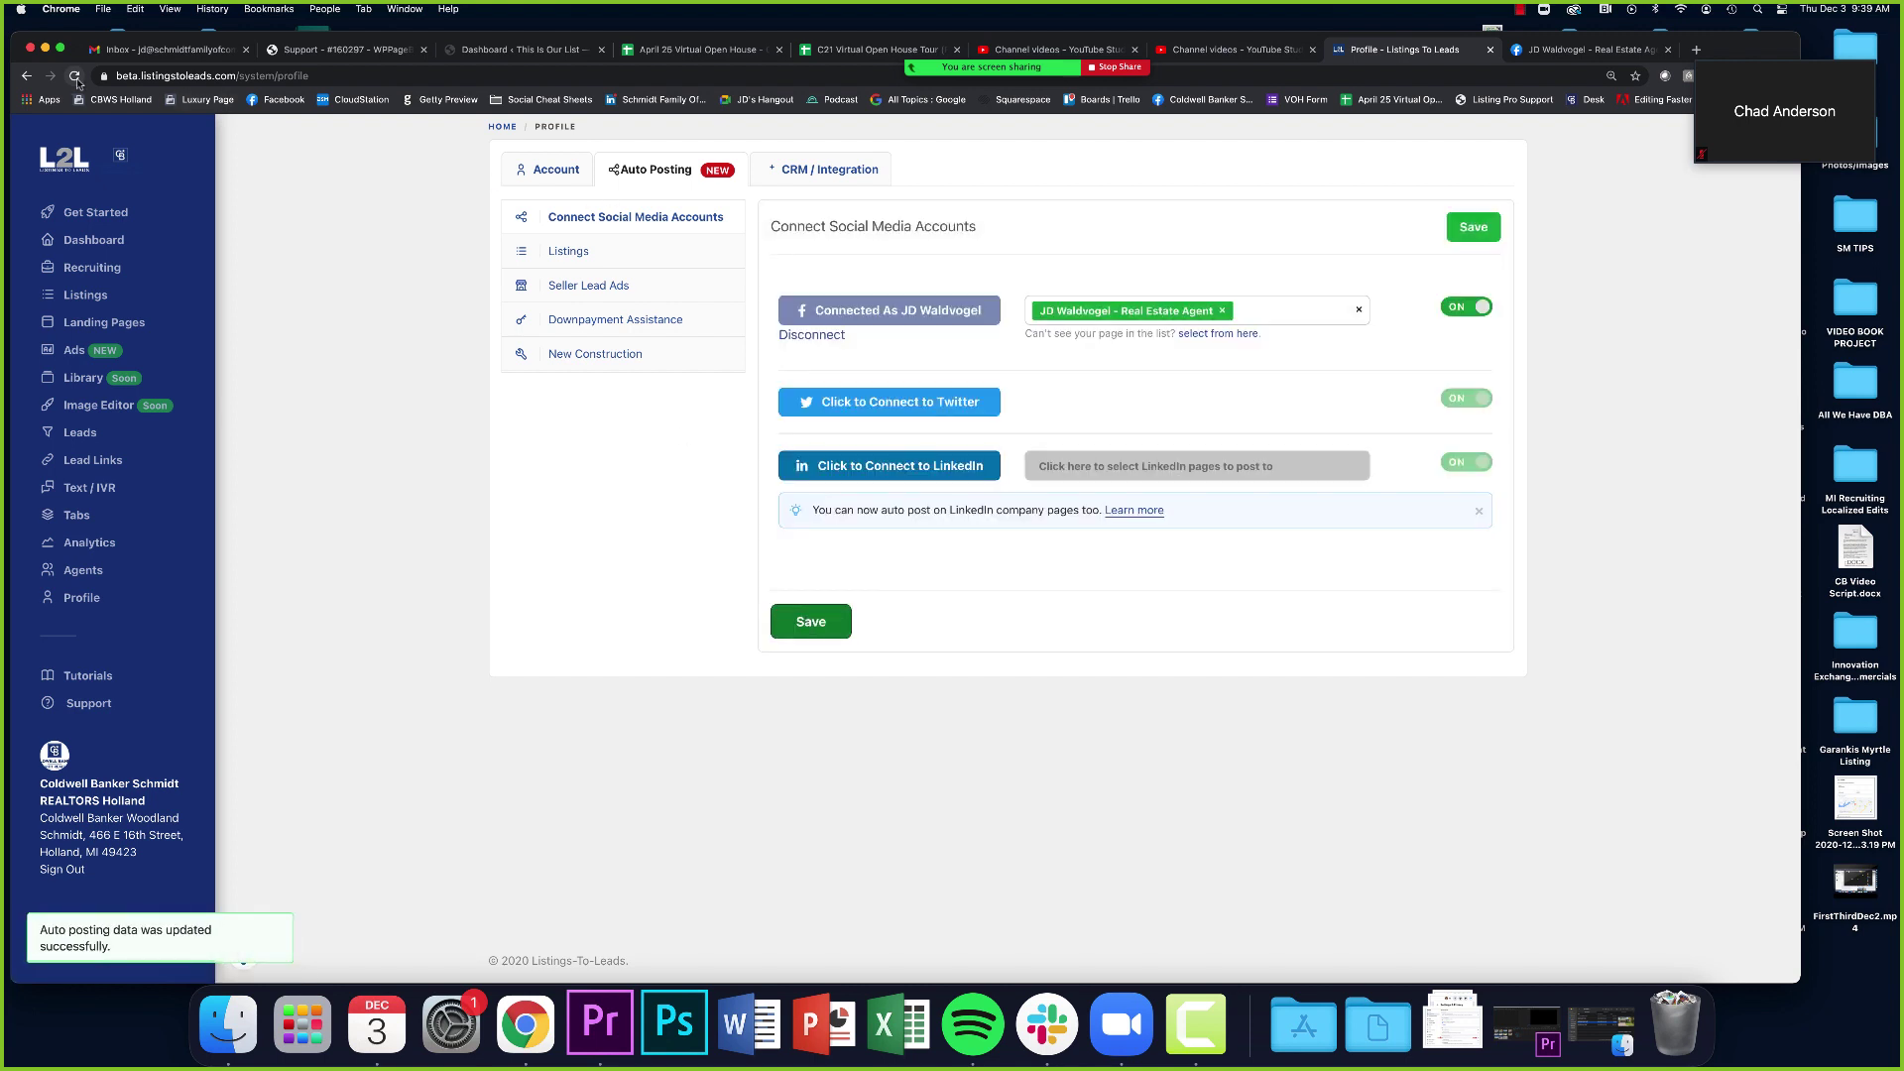
{"action": "left_click", "coordinate": [76, 78]}
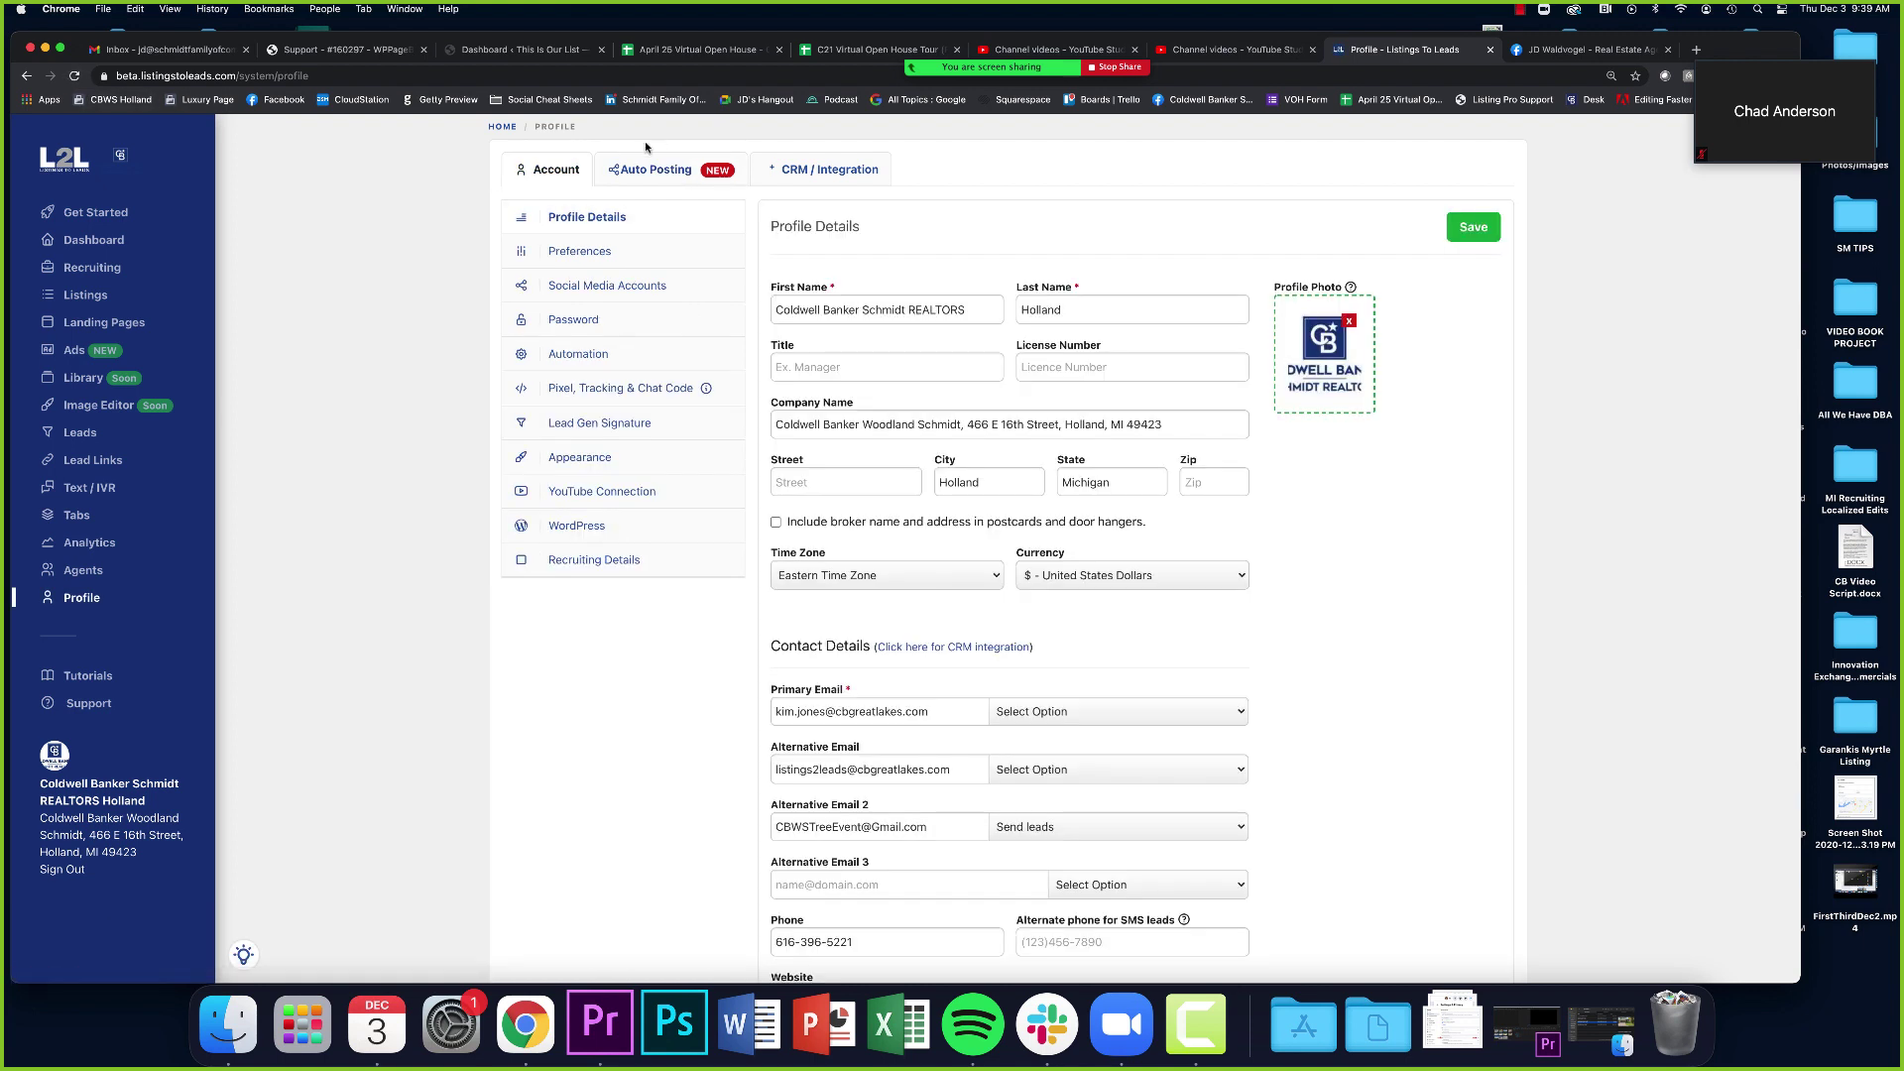
{"action": "left_click", "coordinate": [649, 171]}
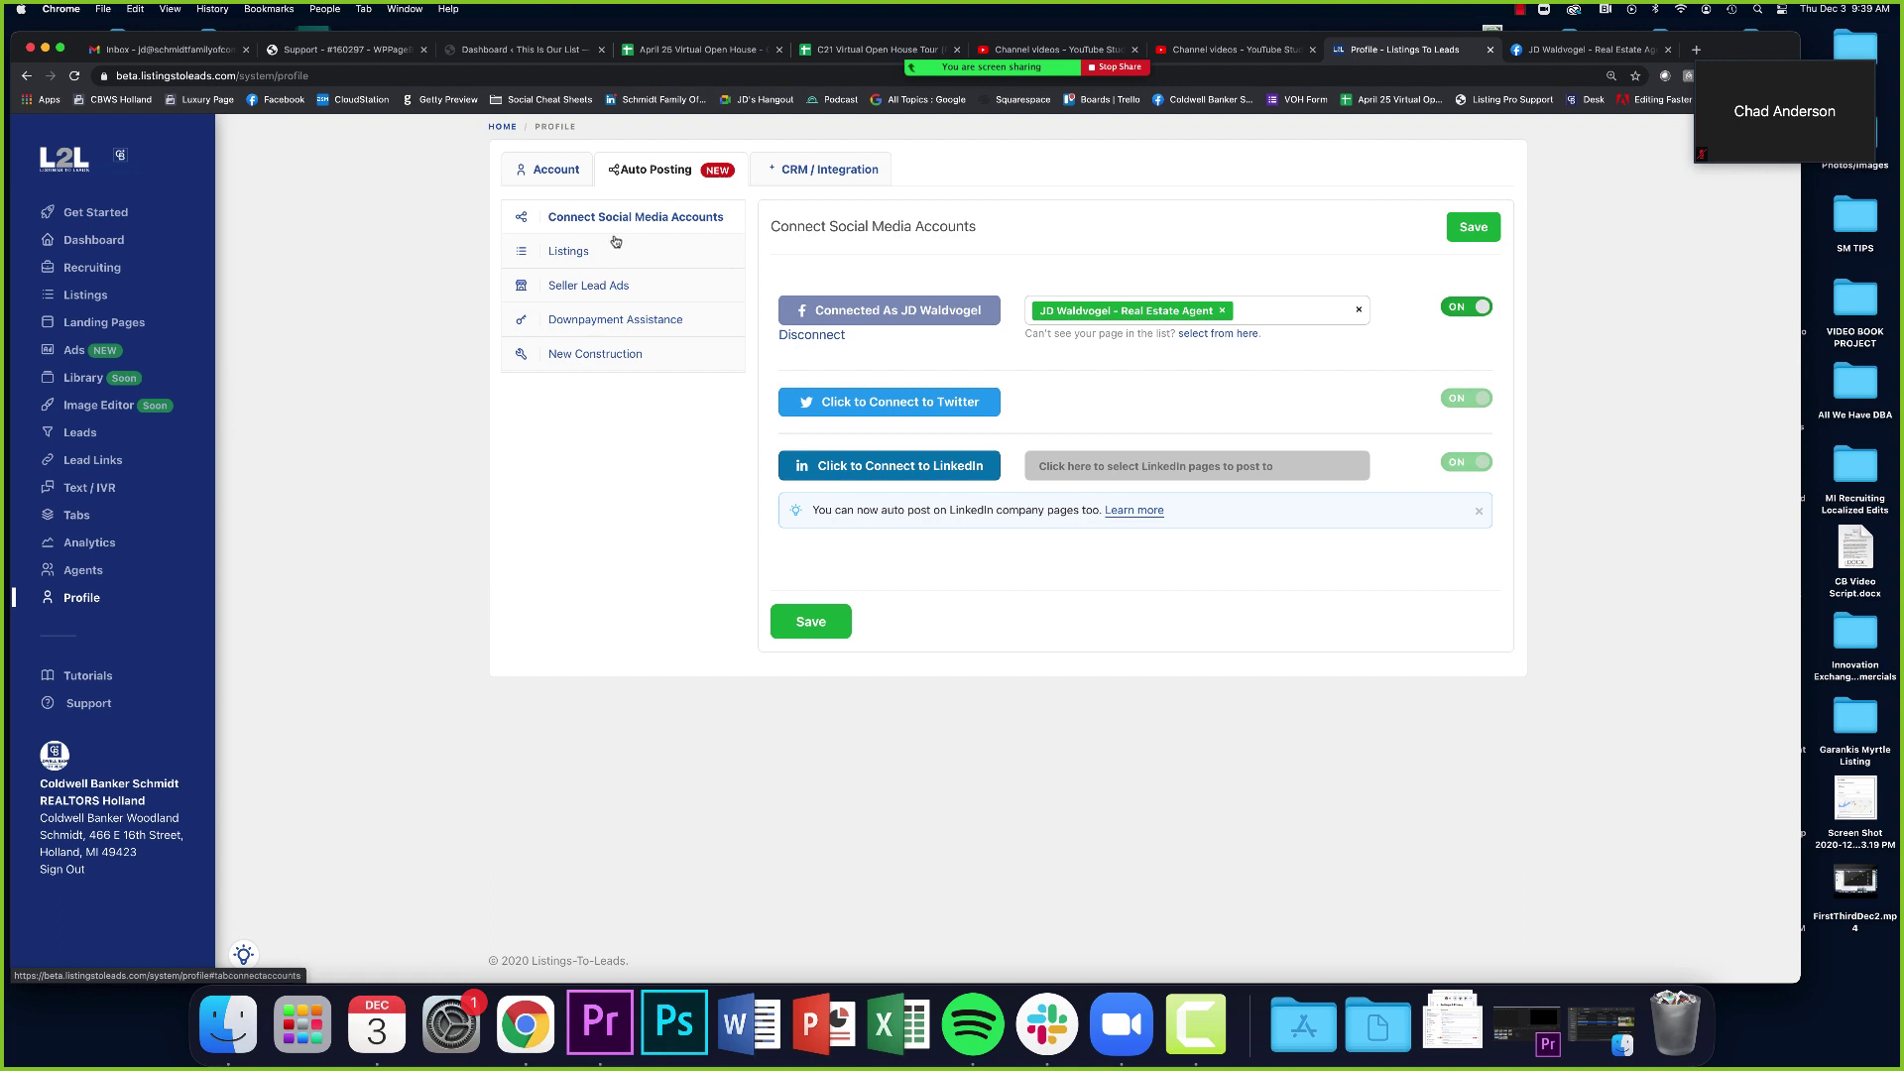
{"action": "left_click", "coordinate": [621, 259]}
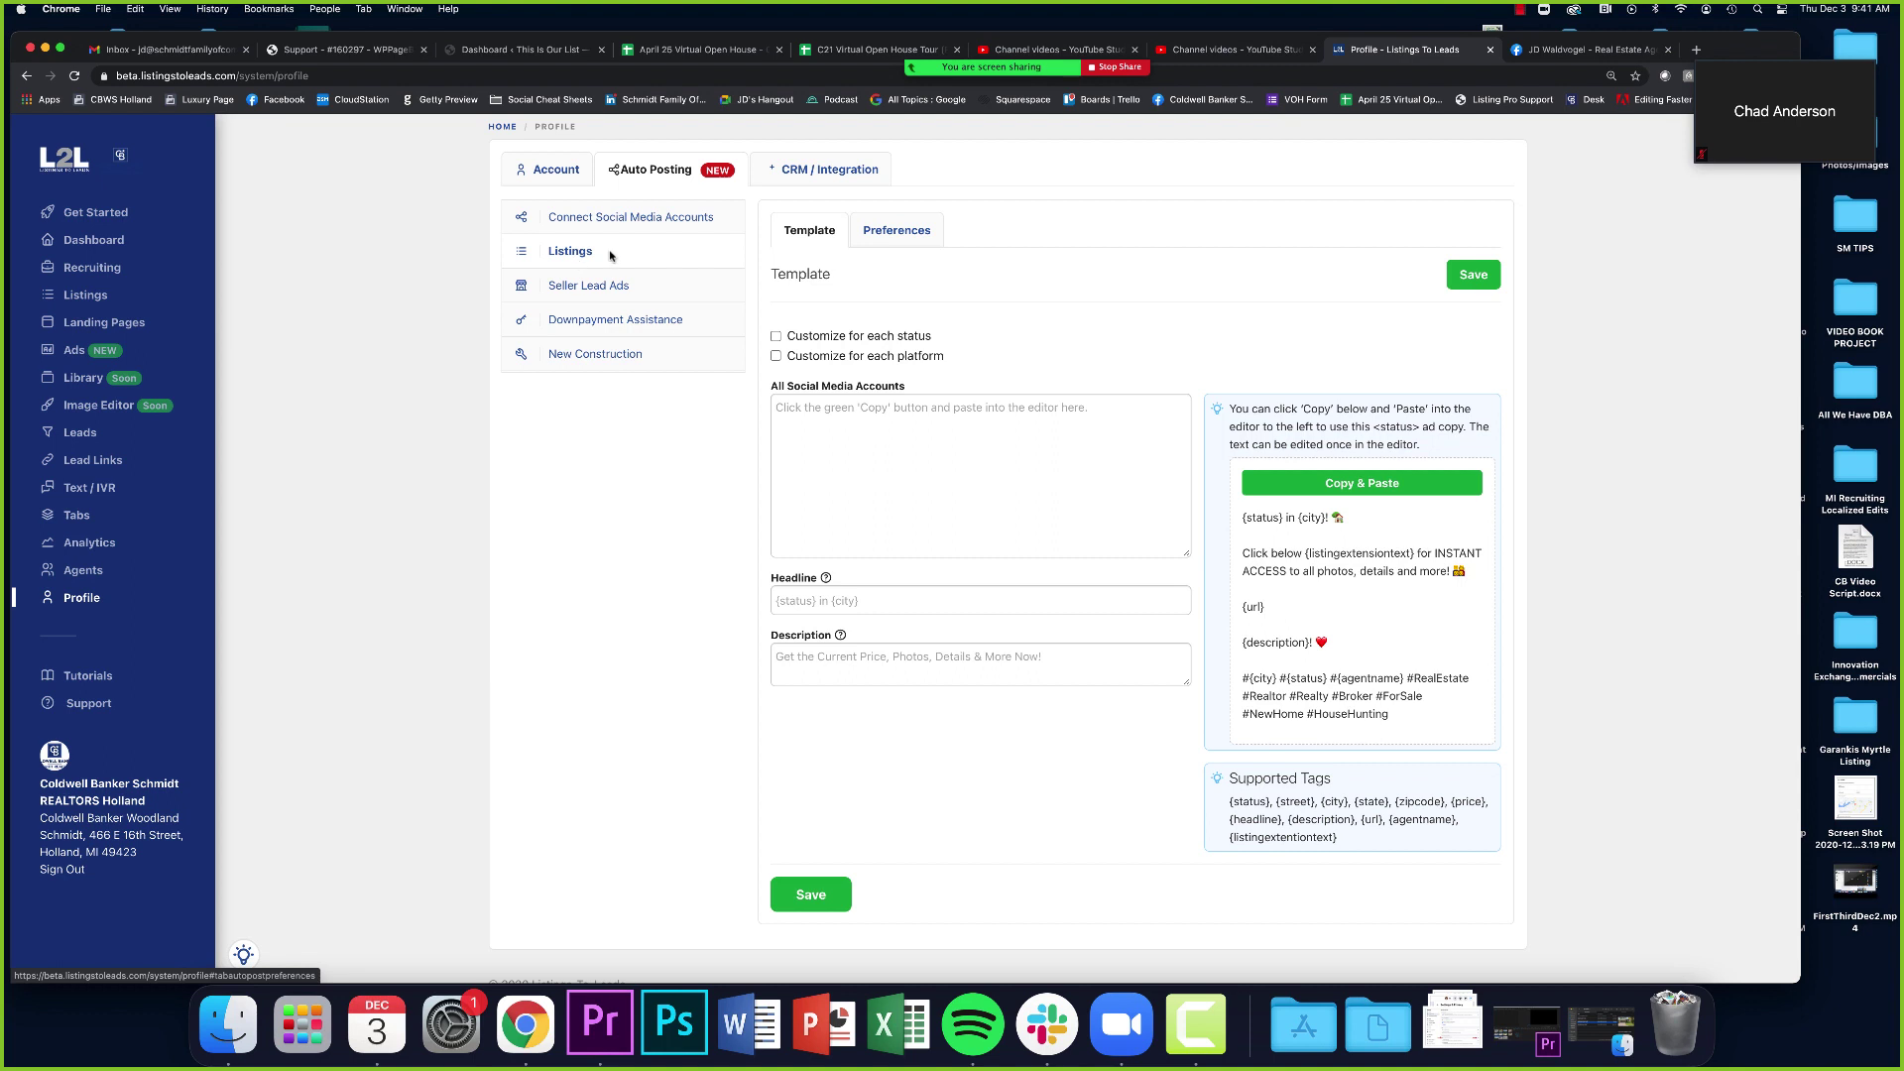
{"action": "left_click", "coordinate": [914, 239]}
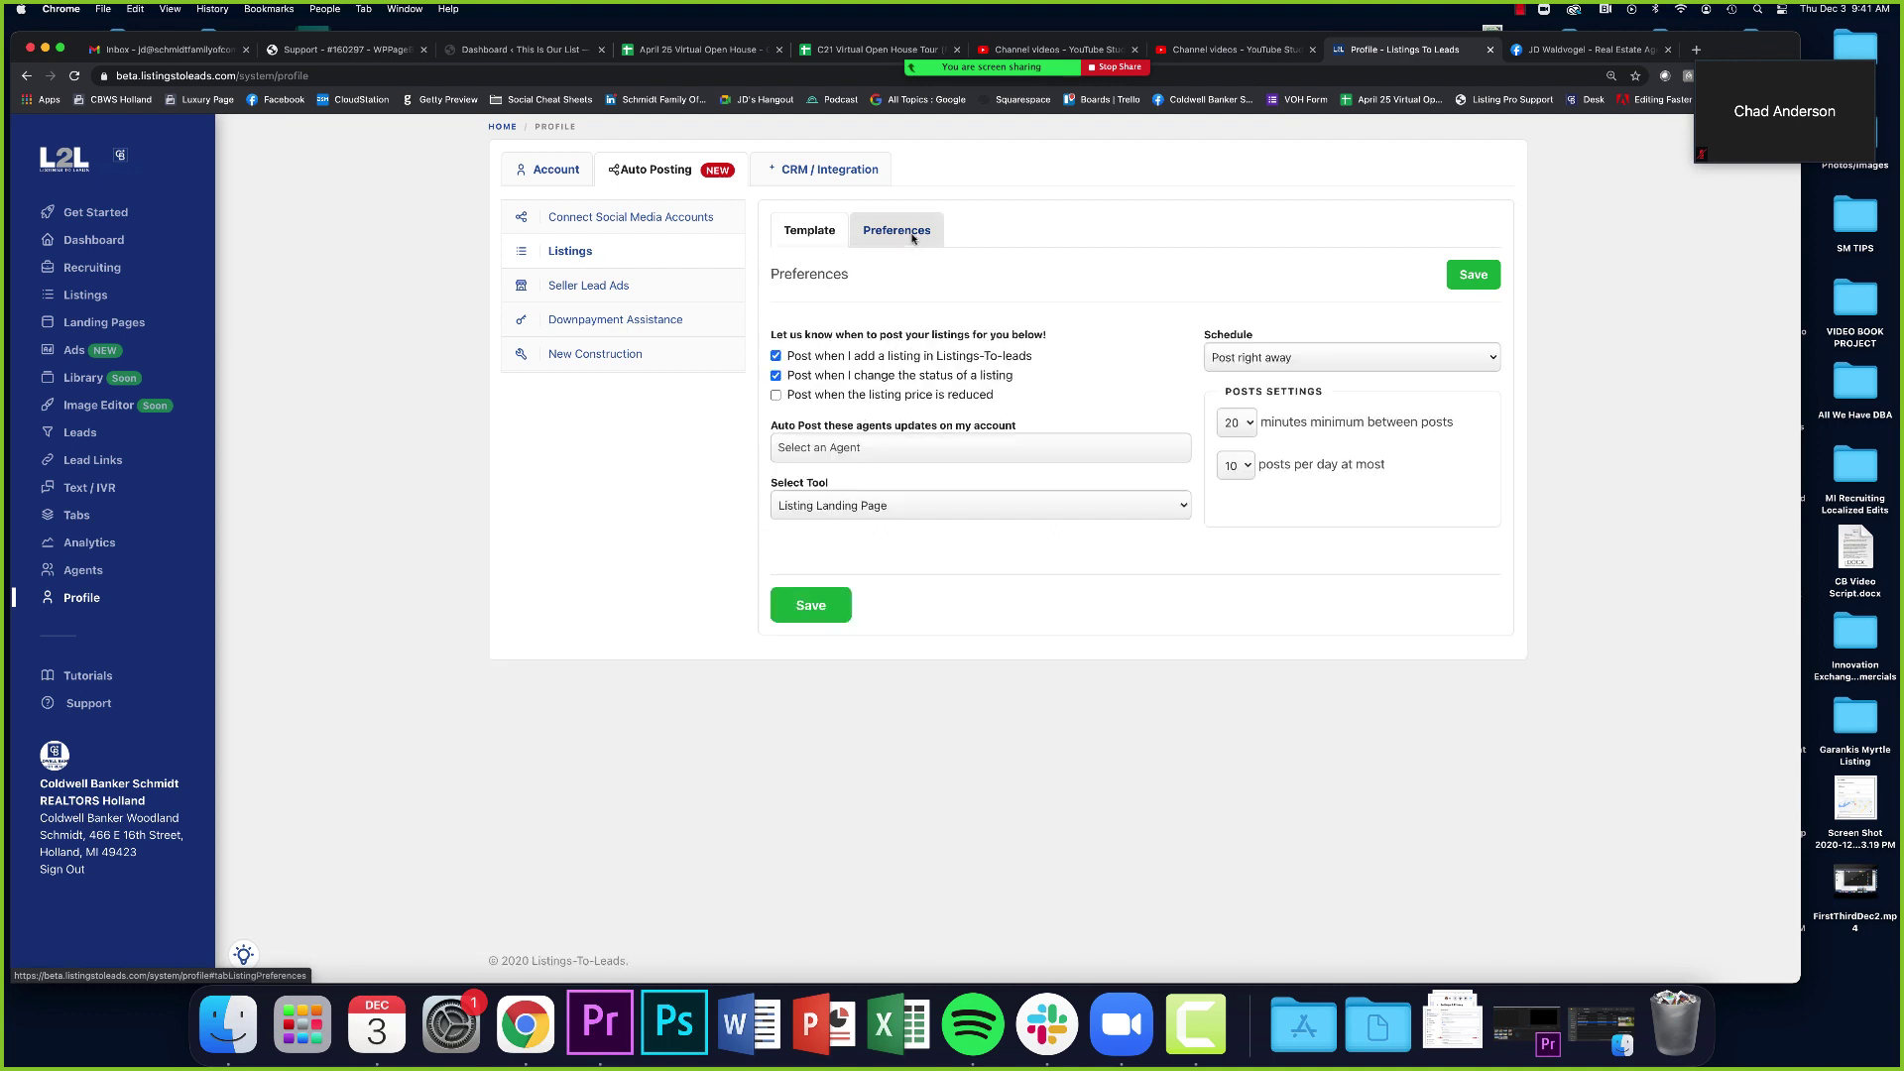
{"action": "left_click", "coordinate": [825, 231]}
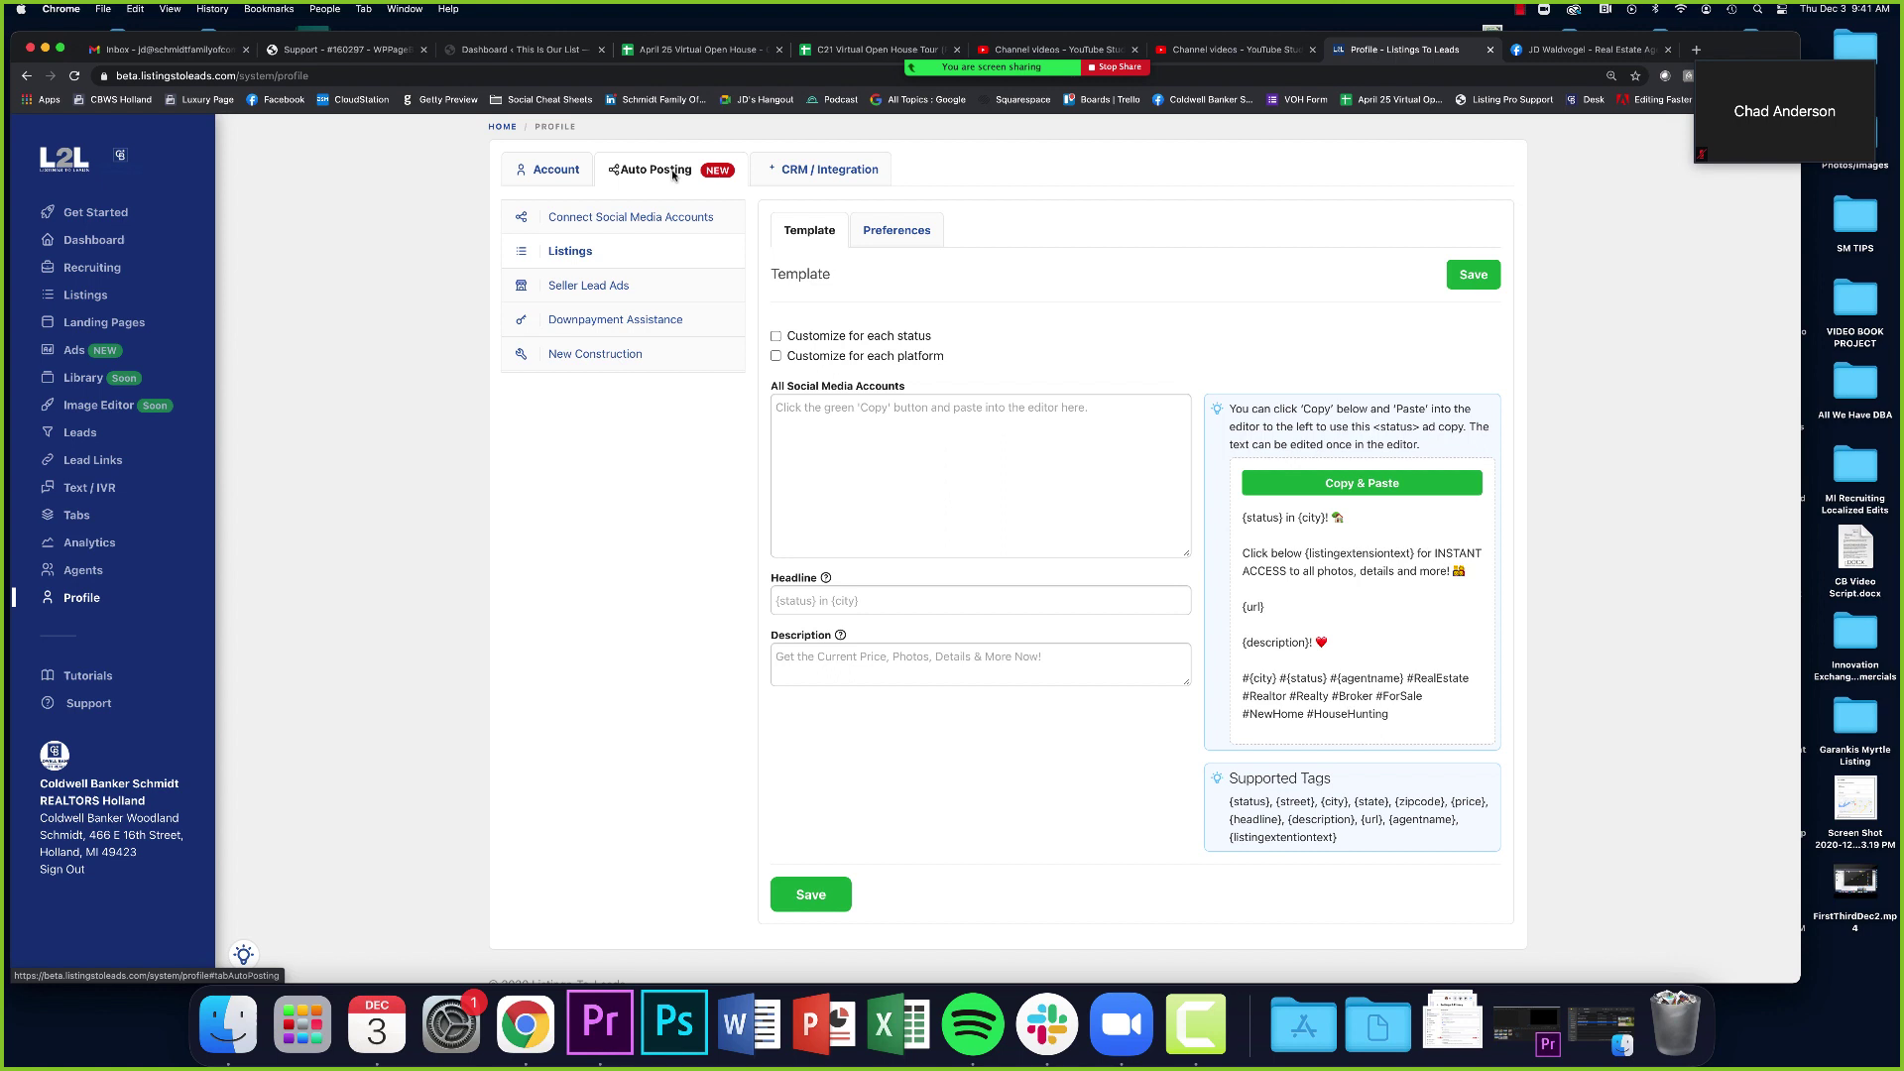
{"action": "left_click", "coordinate": [907, 234]}
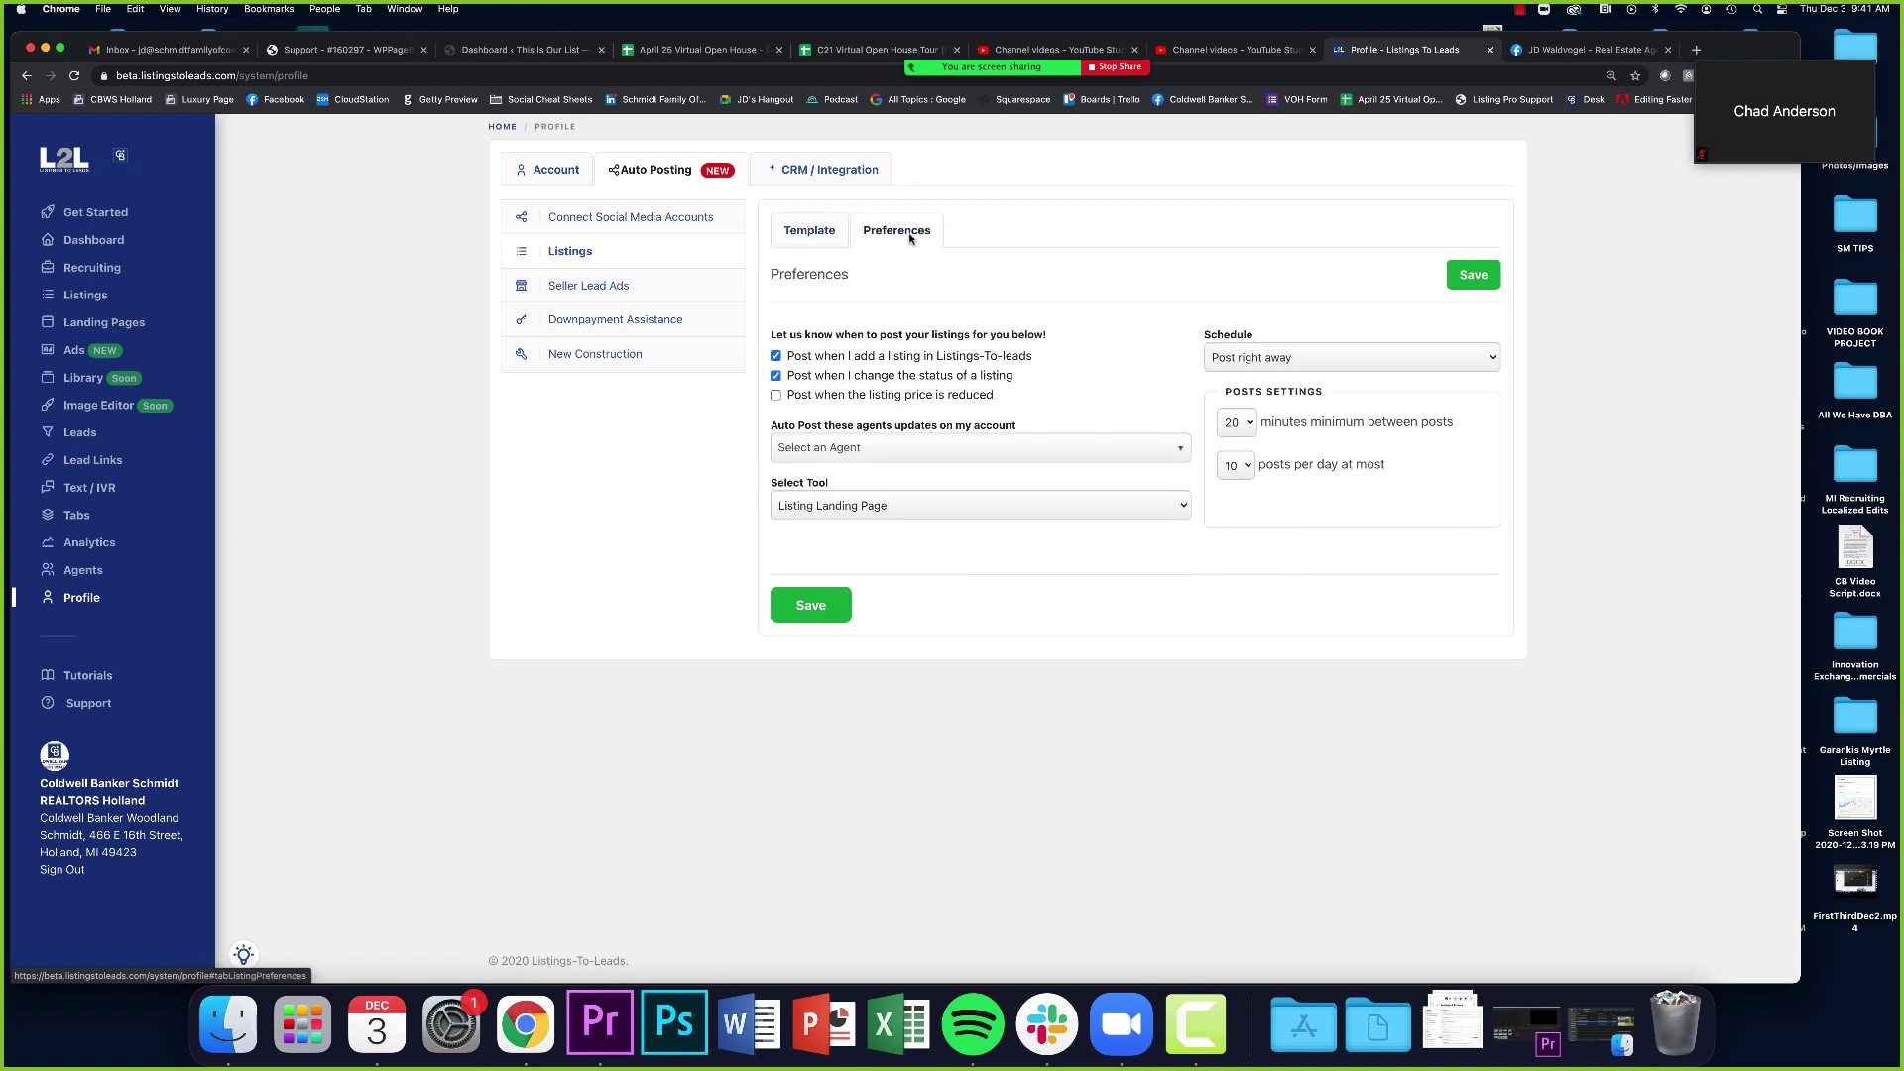
{"action": "left_click", "coordinate": [820, 397]}
{"action": "left_click", "coordinate": [820, 398]}
{"action": "left_click", "coordinate": [820, 379]}
{"action": "left_click", "coordinate": [866, 379]}
{"action": "left_click", "coordinate": [864, 358]}
{"action": "left_click", "coordinate": [823, 380]}
{"action": "left_click", "coordinate": [817, 355]}
{"action": "left_click", "coordinate": [806, 400]}
{"action": "left_click", "coordinate": [806, 402]}
{"action": "left_click", "coordinate": [795, 237]}
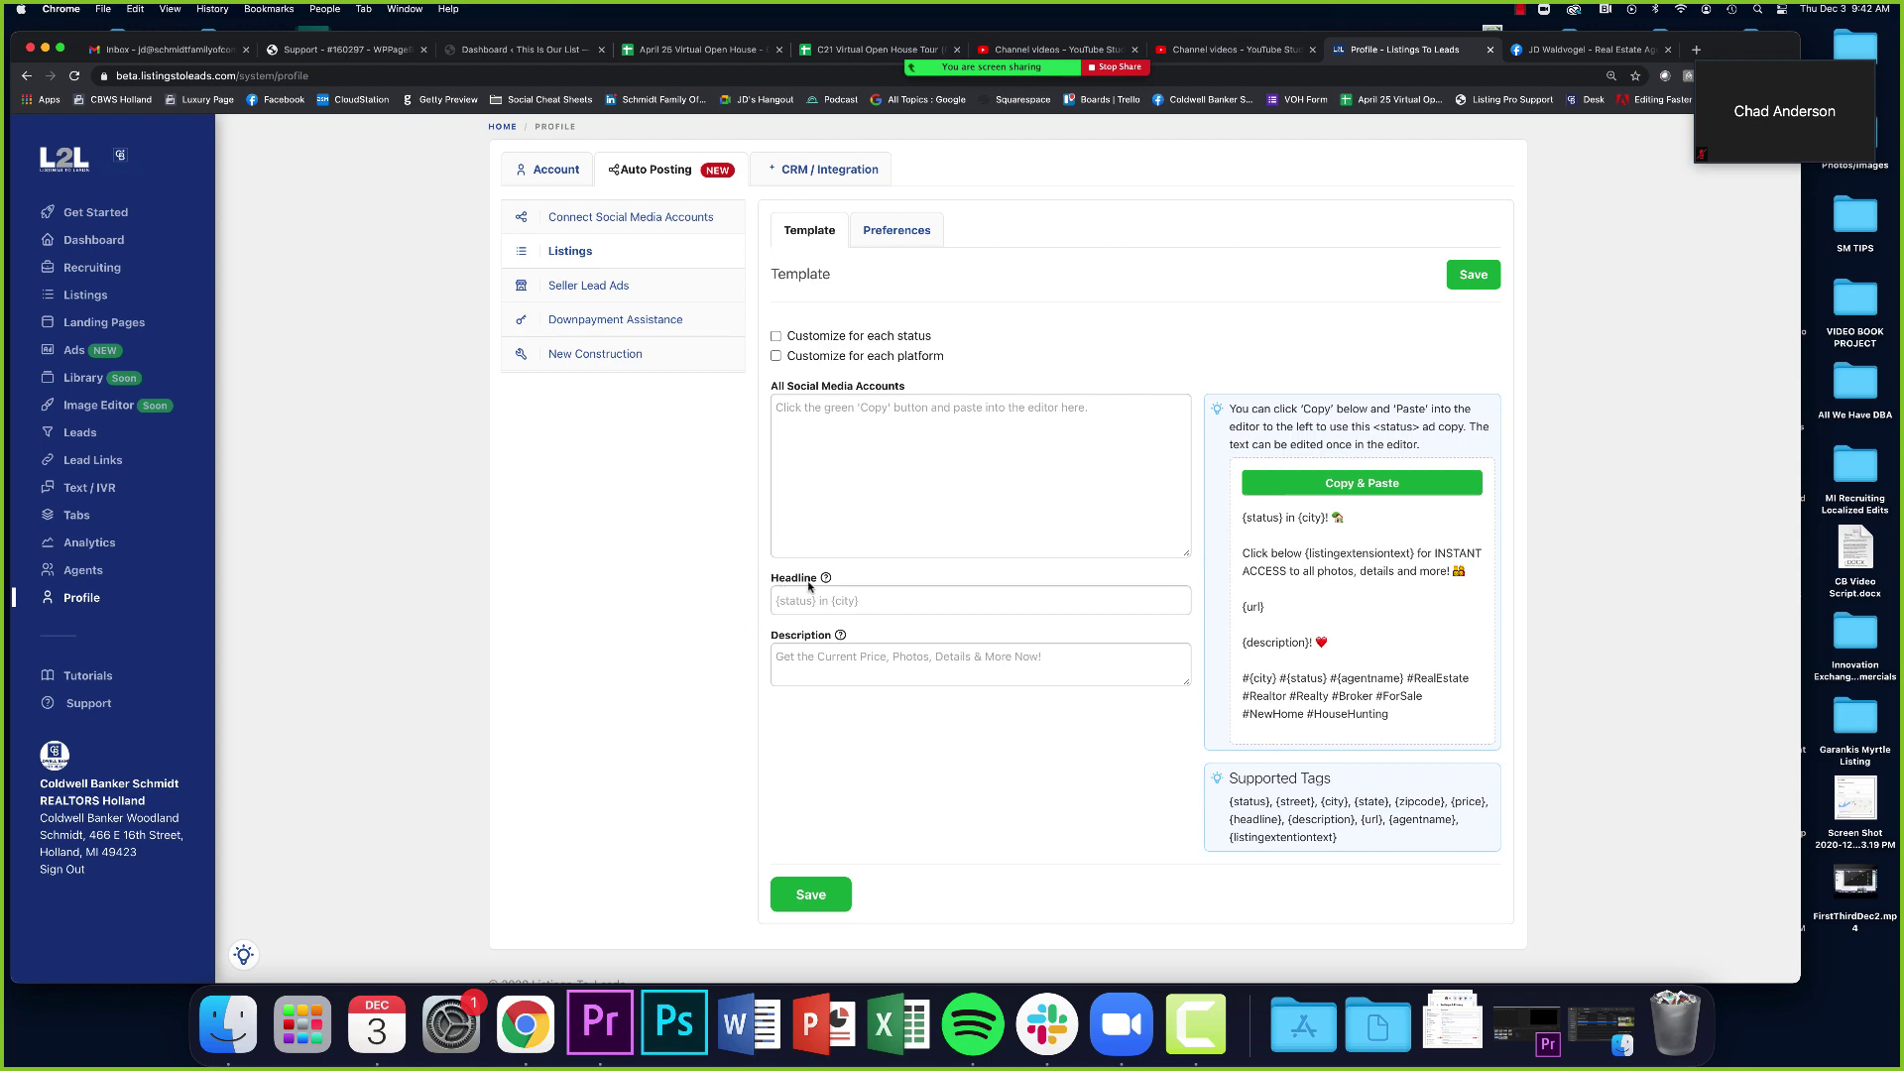
Review the suggested ad copy and supported tags, then insert the copy via Copy & Paste
{"action": "key", "text": "super+equal"}
{"action": "key", "text": "super+equal"}
{"action": "key", "text": "super+equal"}
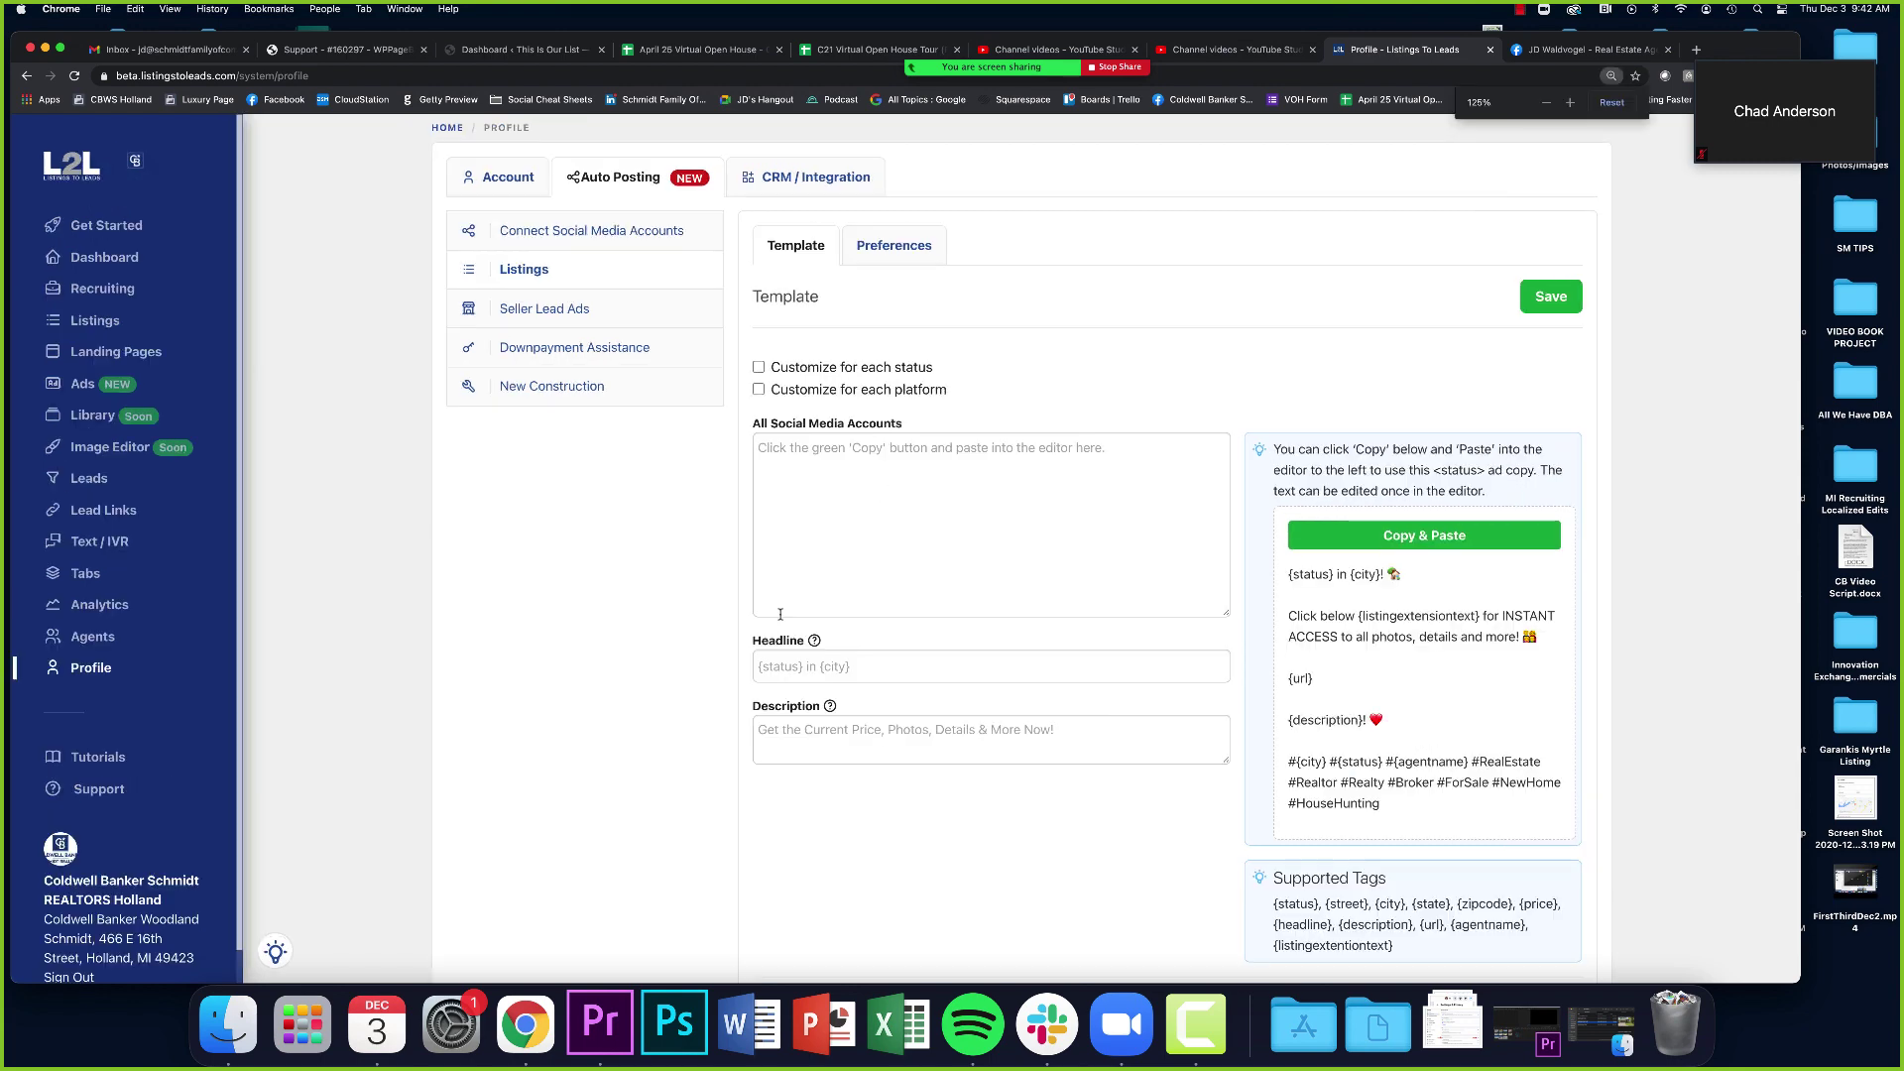
{"action": "scroll", "coordinate": [825, 672], "scroll_direction": "down", "scroll_amount": 3}
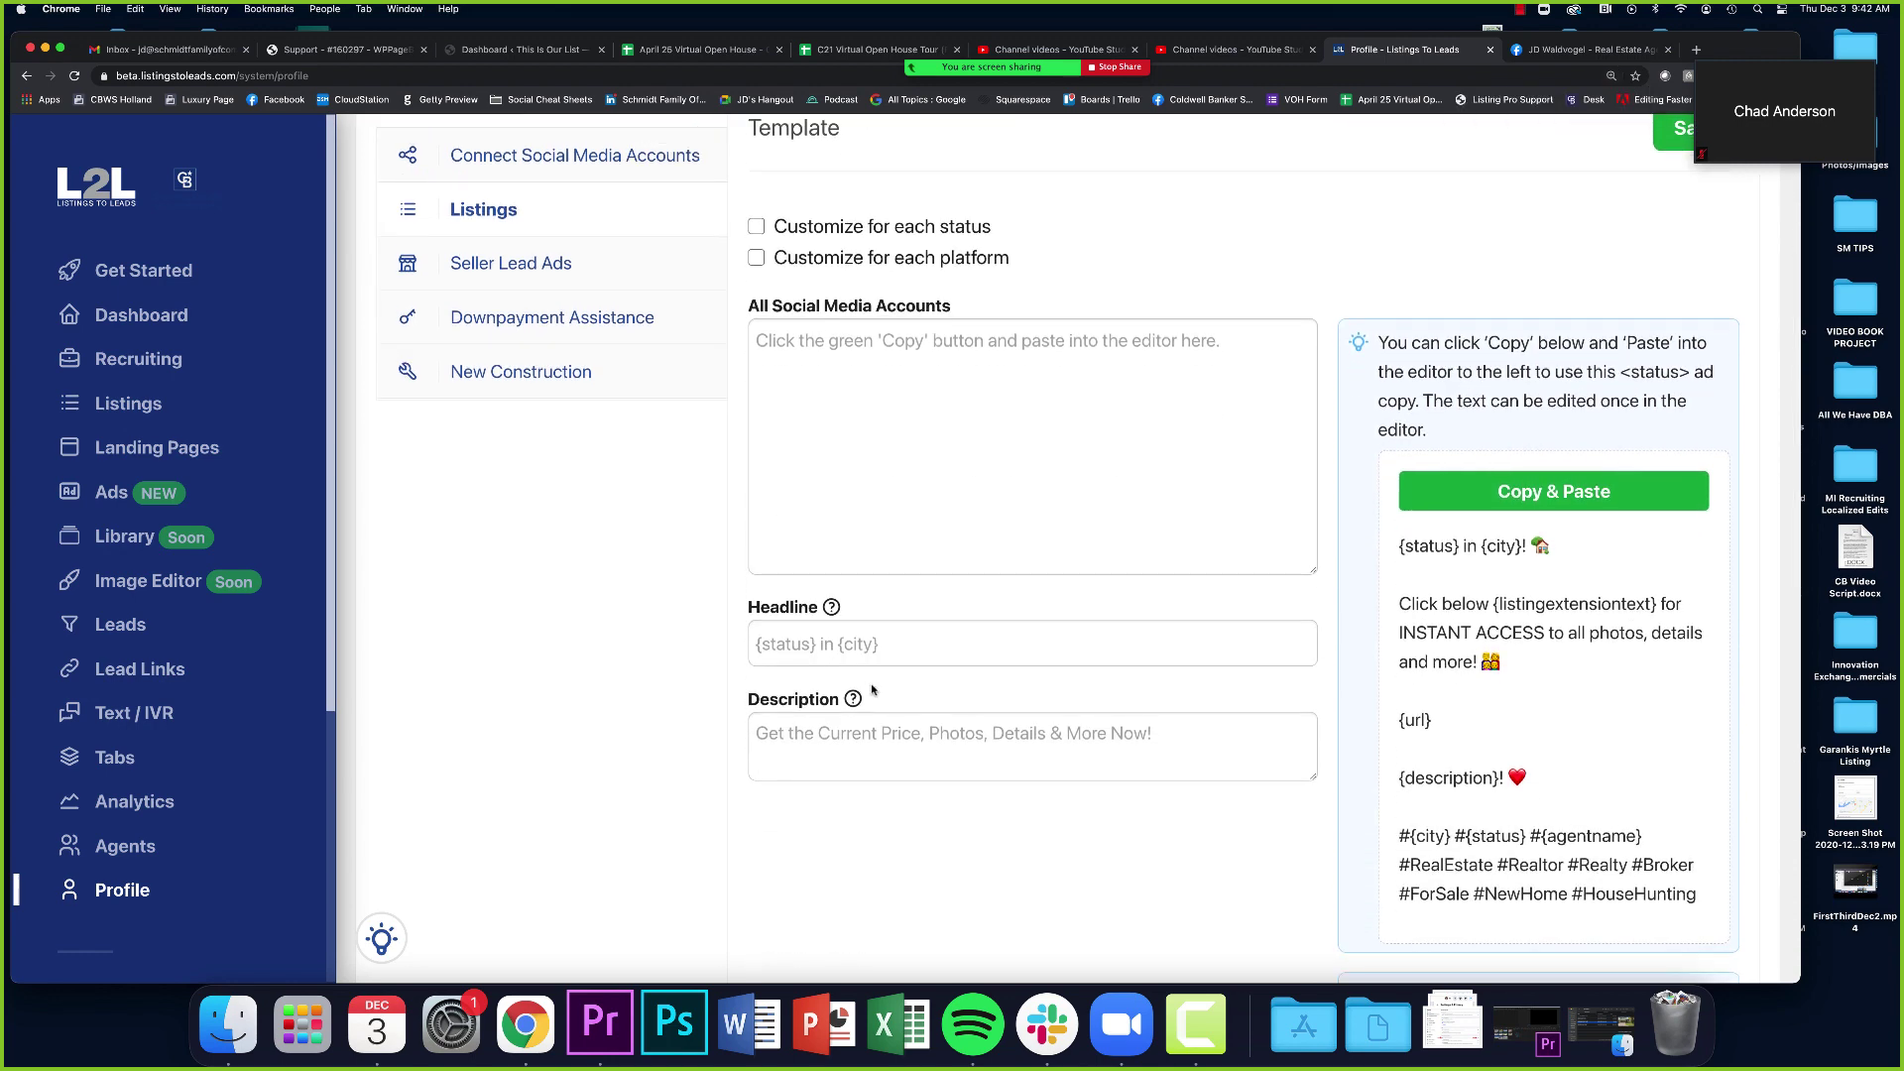
{"action": "key", "text": "super+minus"}
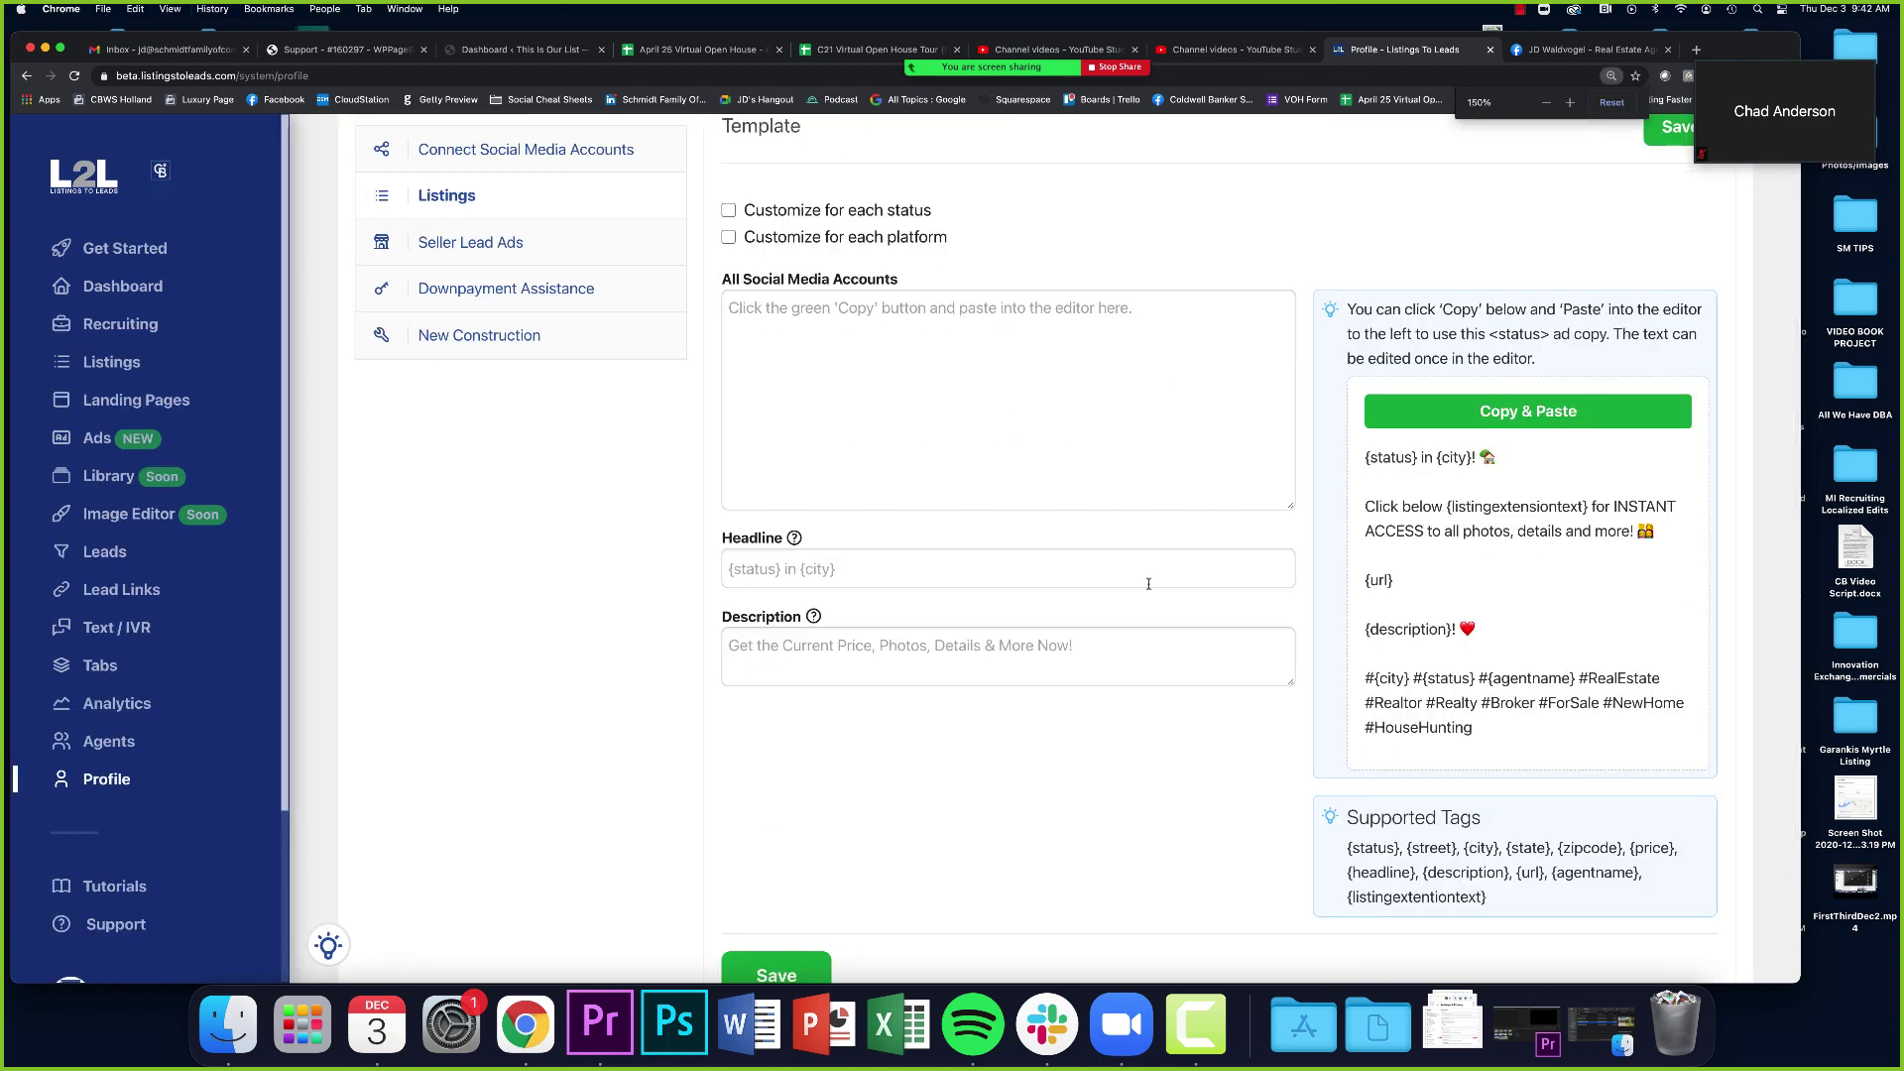
{"action": "scroll", "coordinate": [1149, 583], "scroll_direction": "down", "scroll_amount": 1}
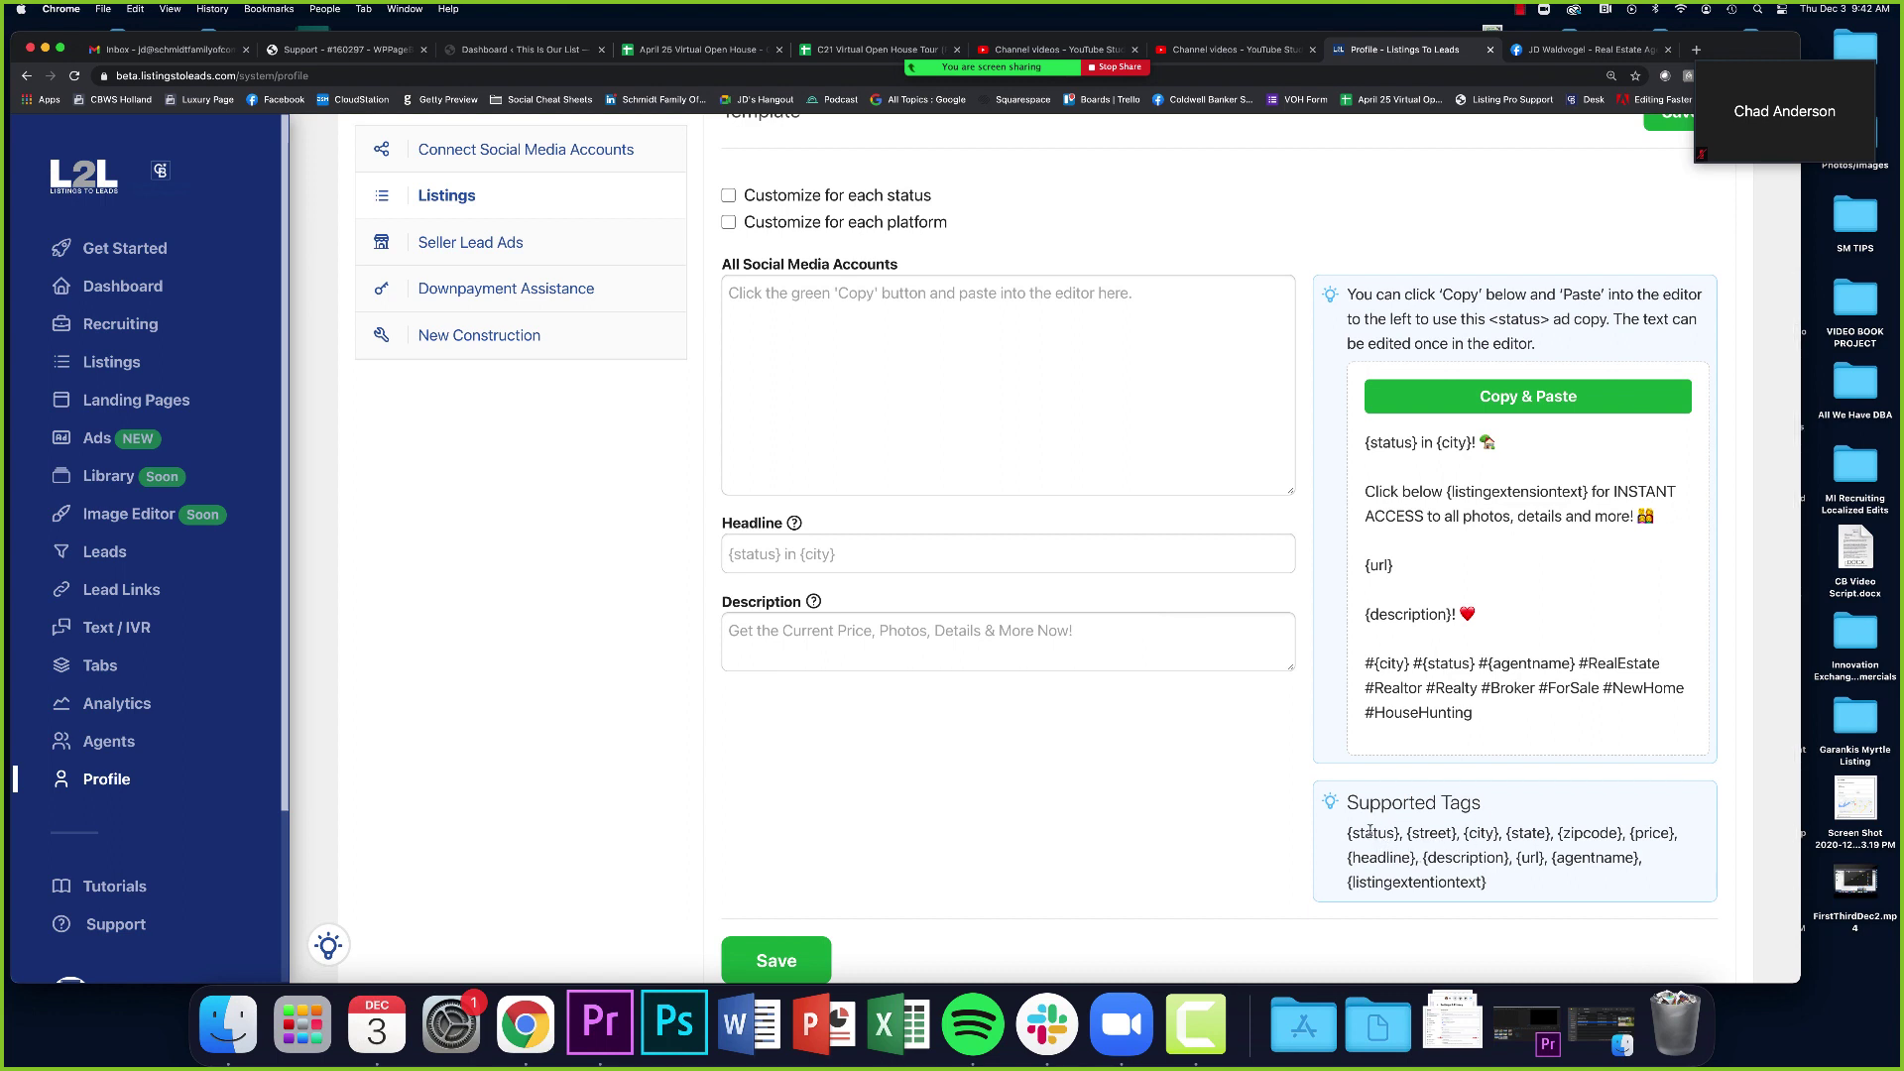
{"action": "left_click_drag", "start_coordinate": [1346, 803], "coordinate": [1487, 813]}
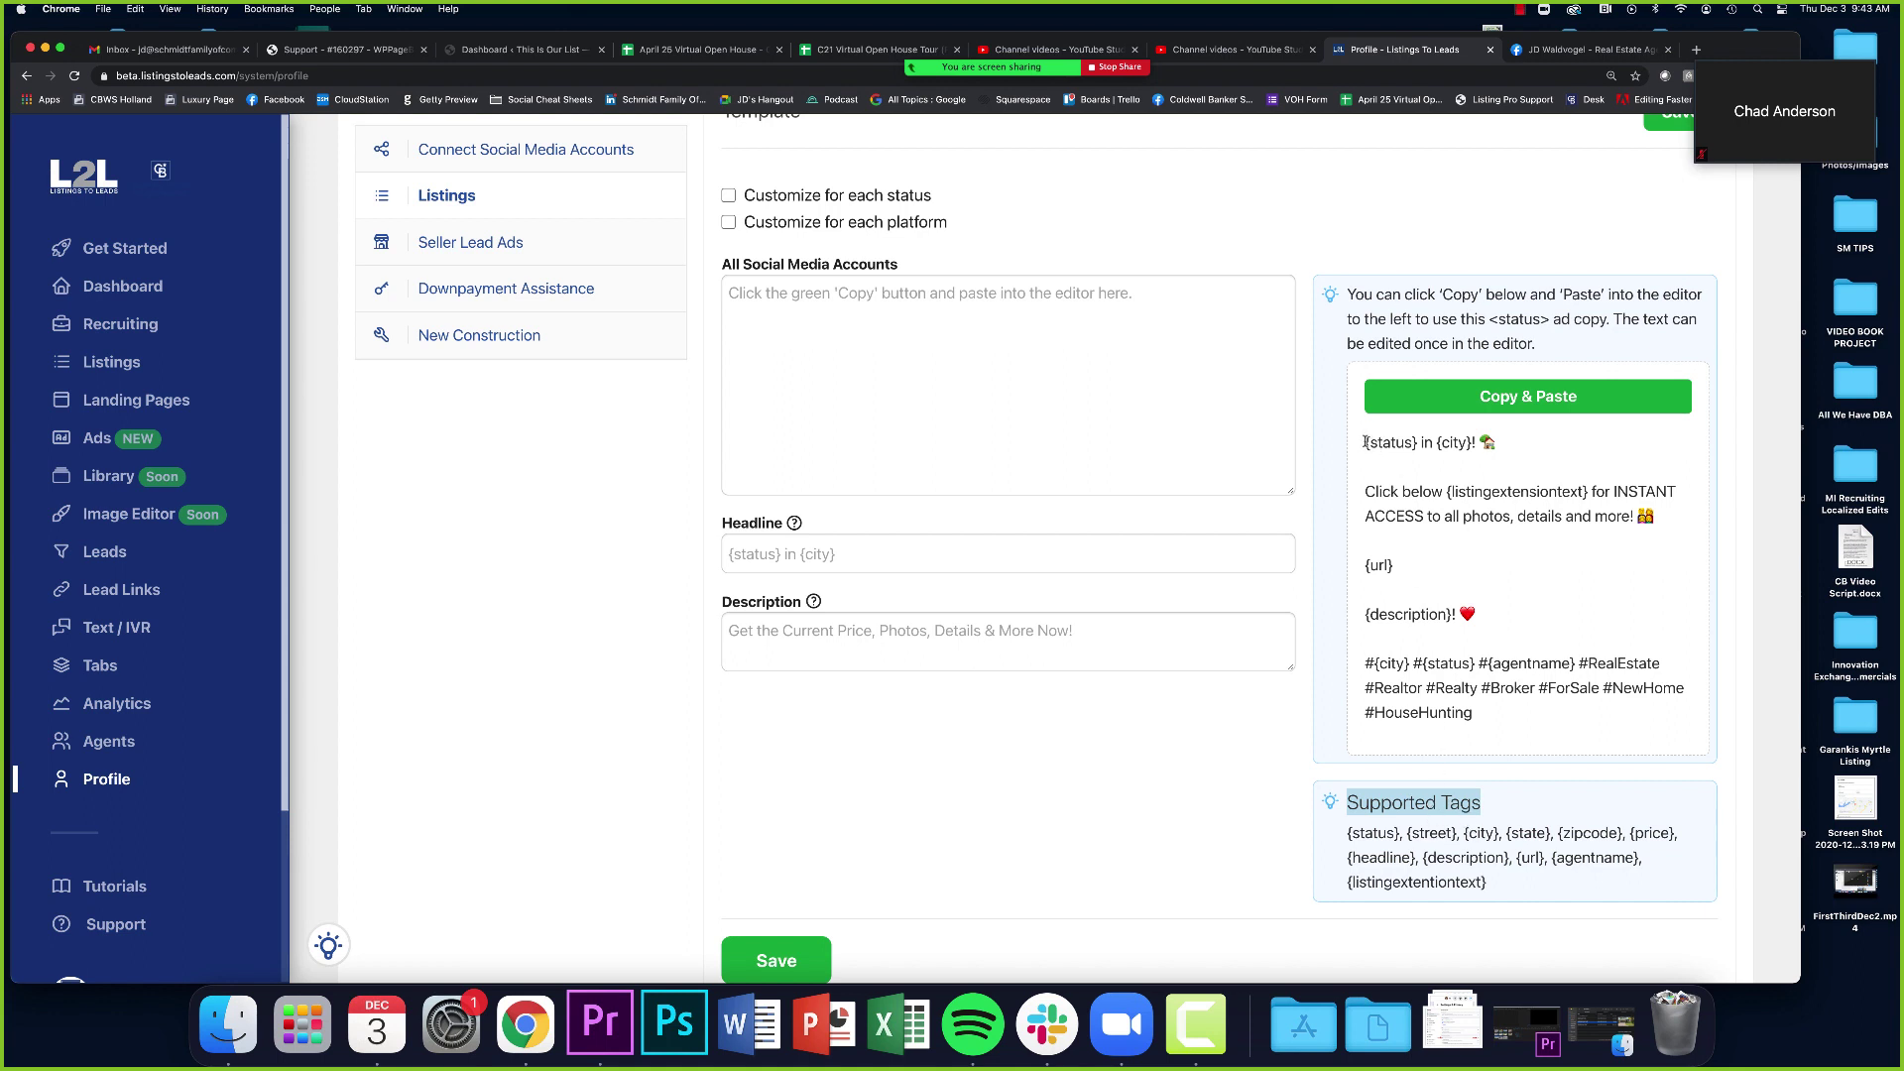
{"action": "left_click_drag", "start_coordinate": [1366, 443], "coordinate": [1488, 713]}
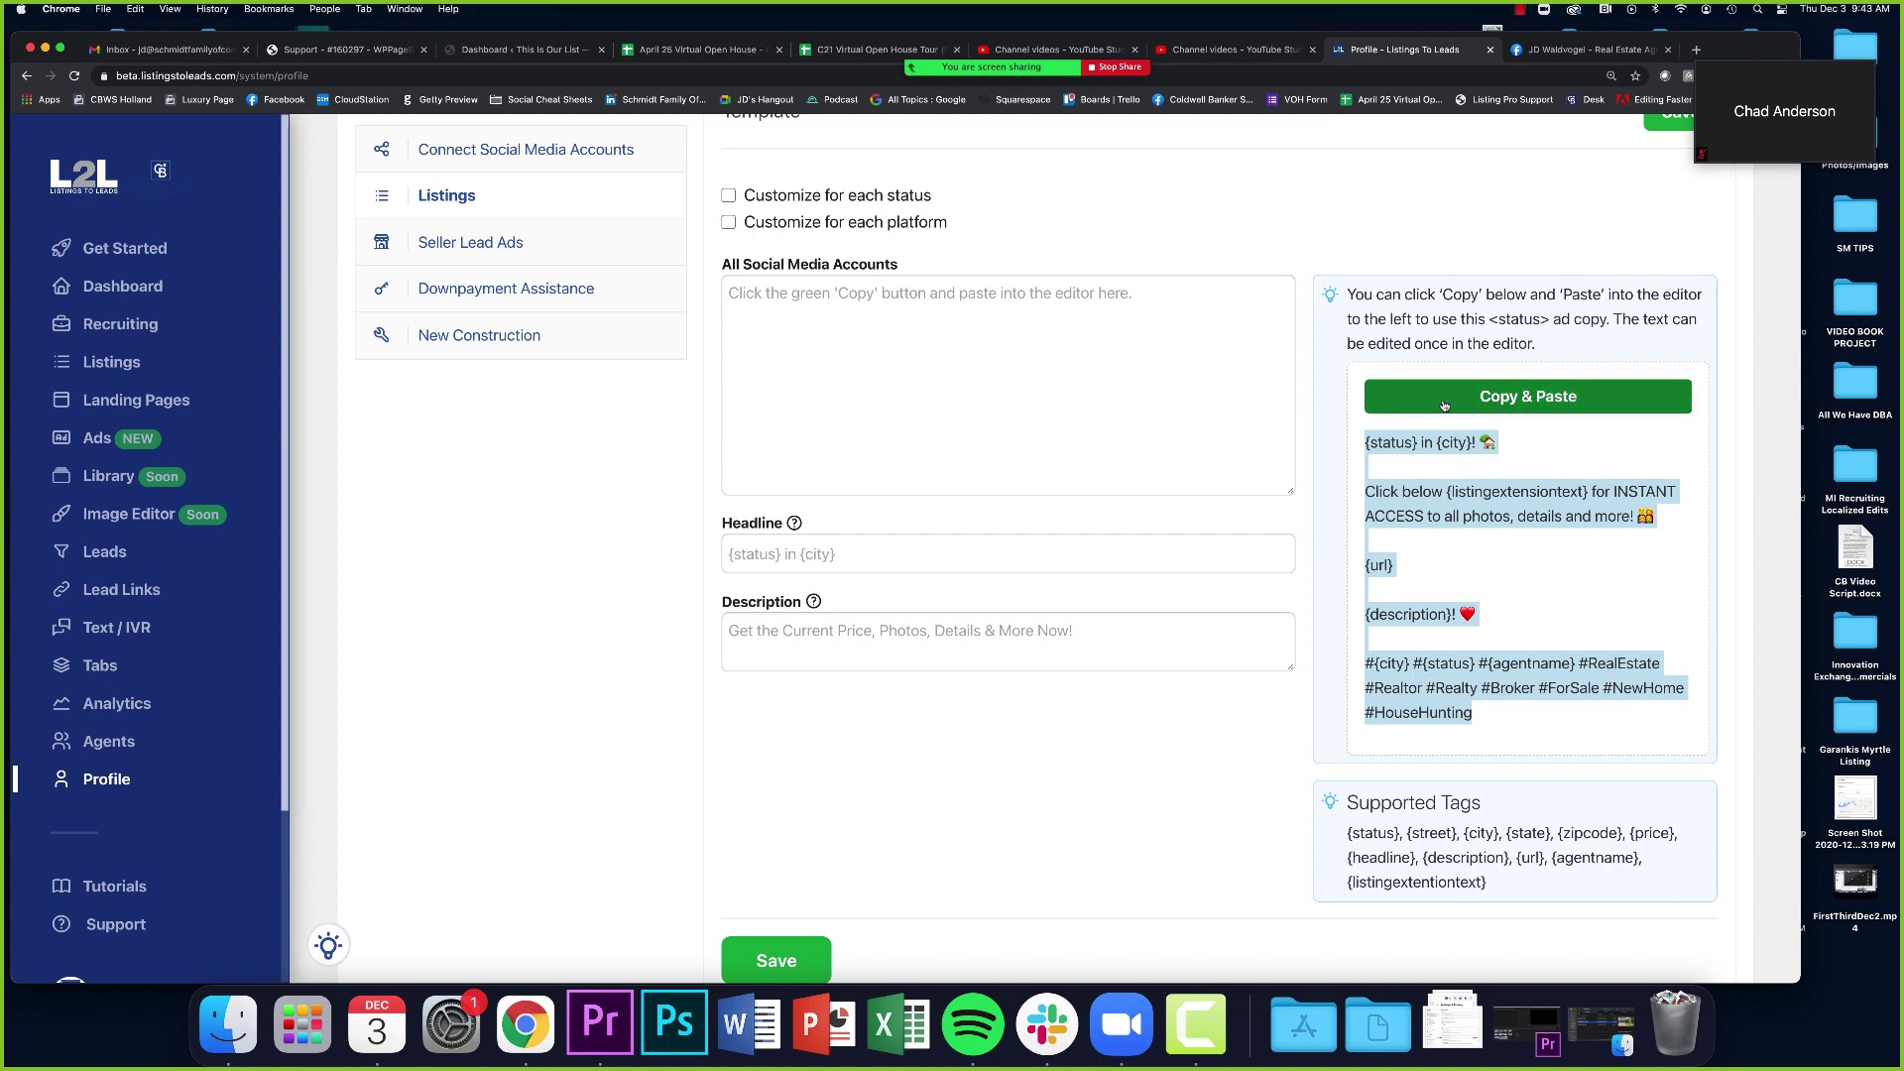
{"action": "key", "text": "super+minus"}
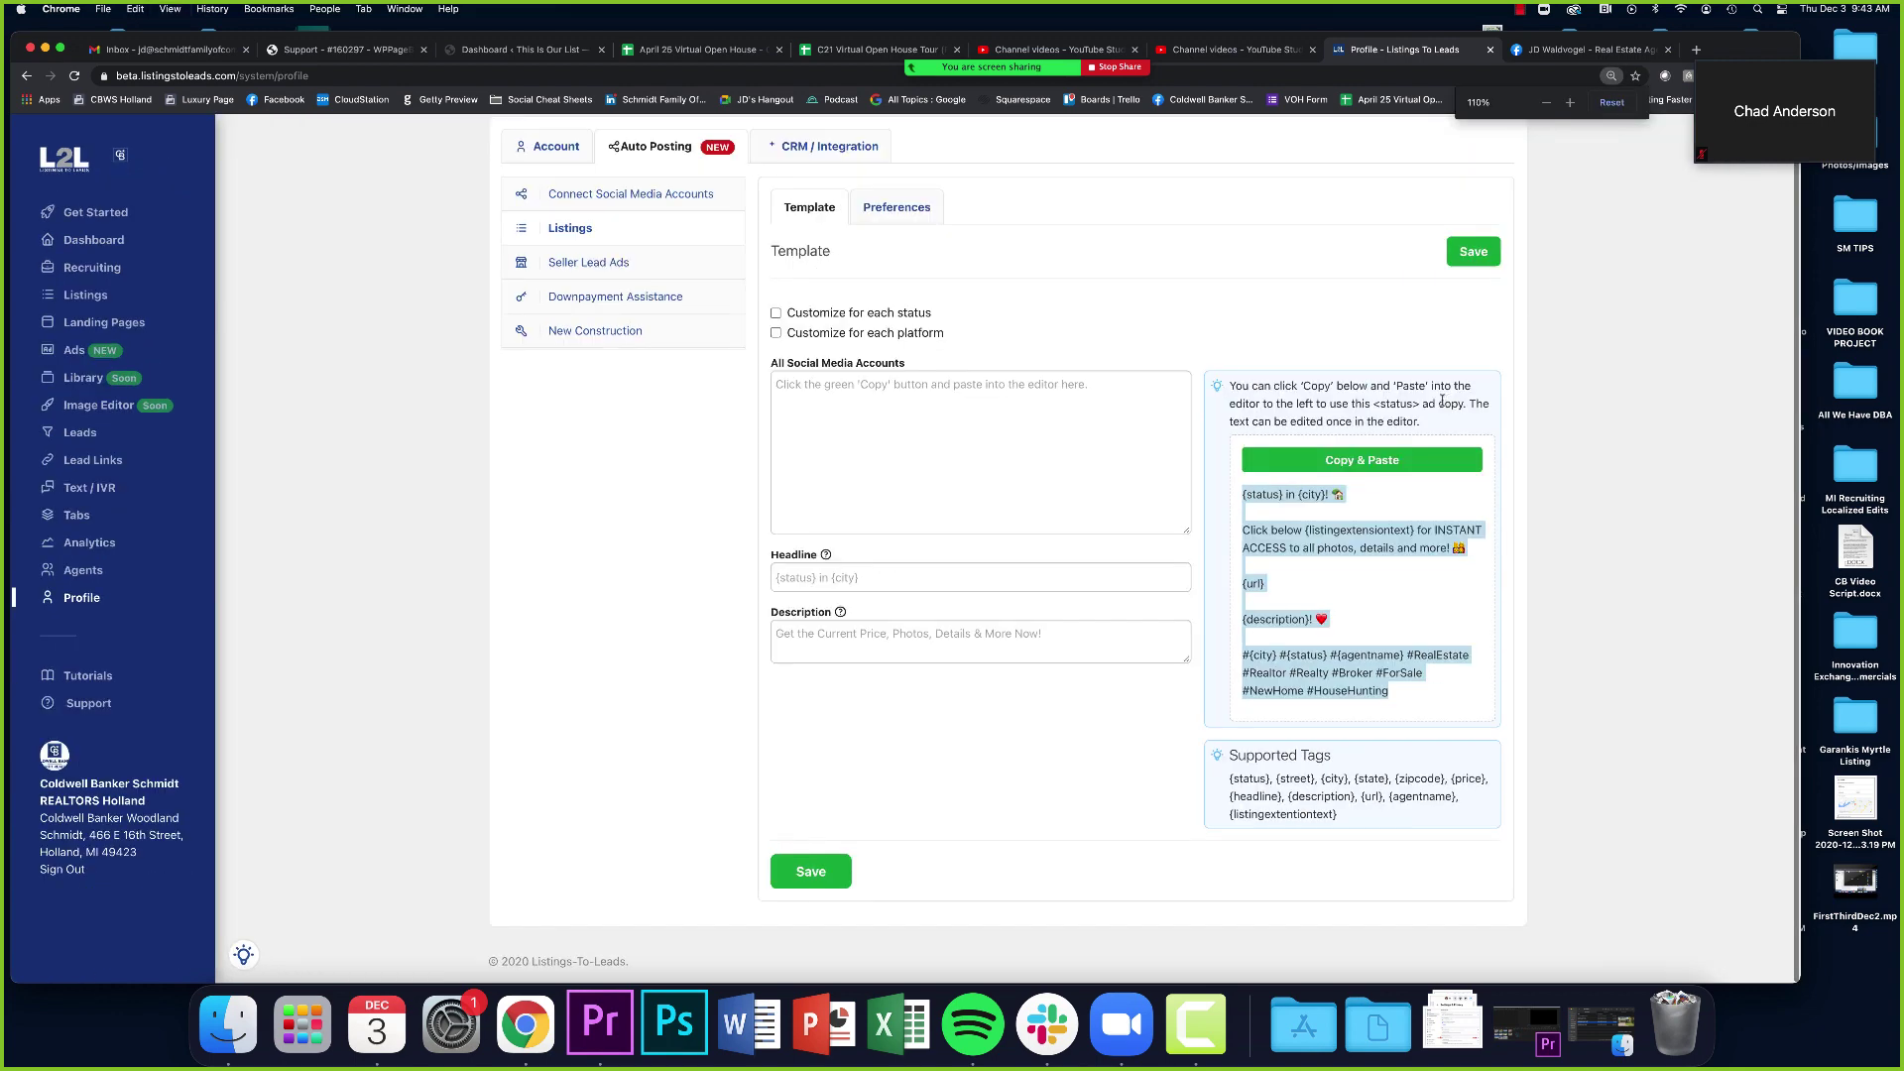
{"action": "left_click", "coordinate": [1334, 462]}
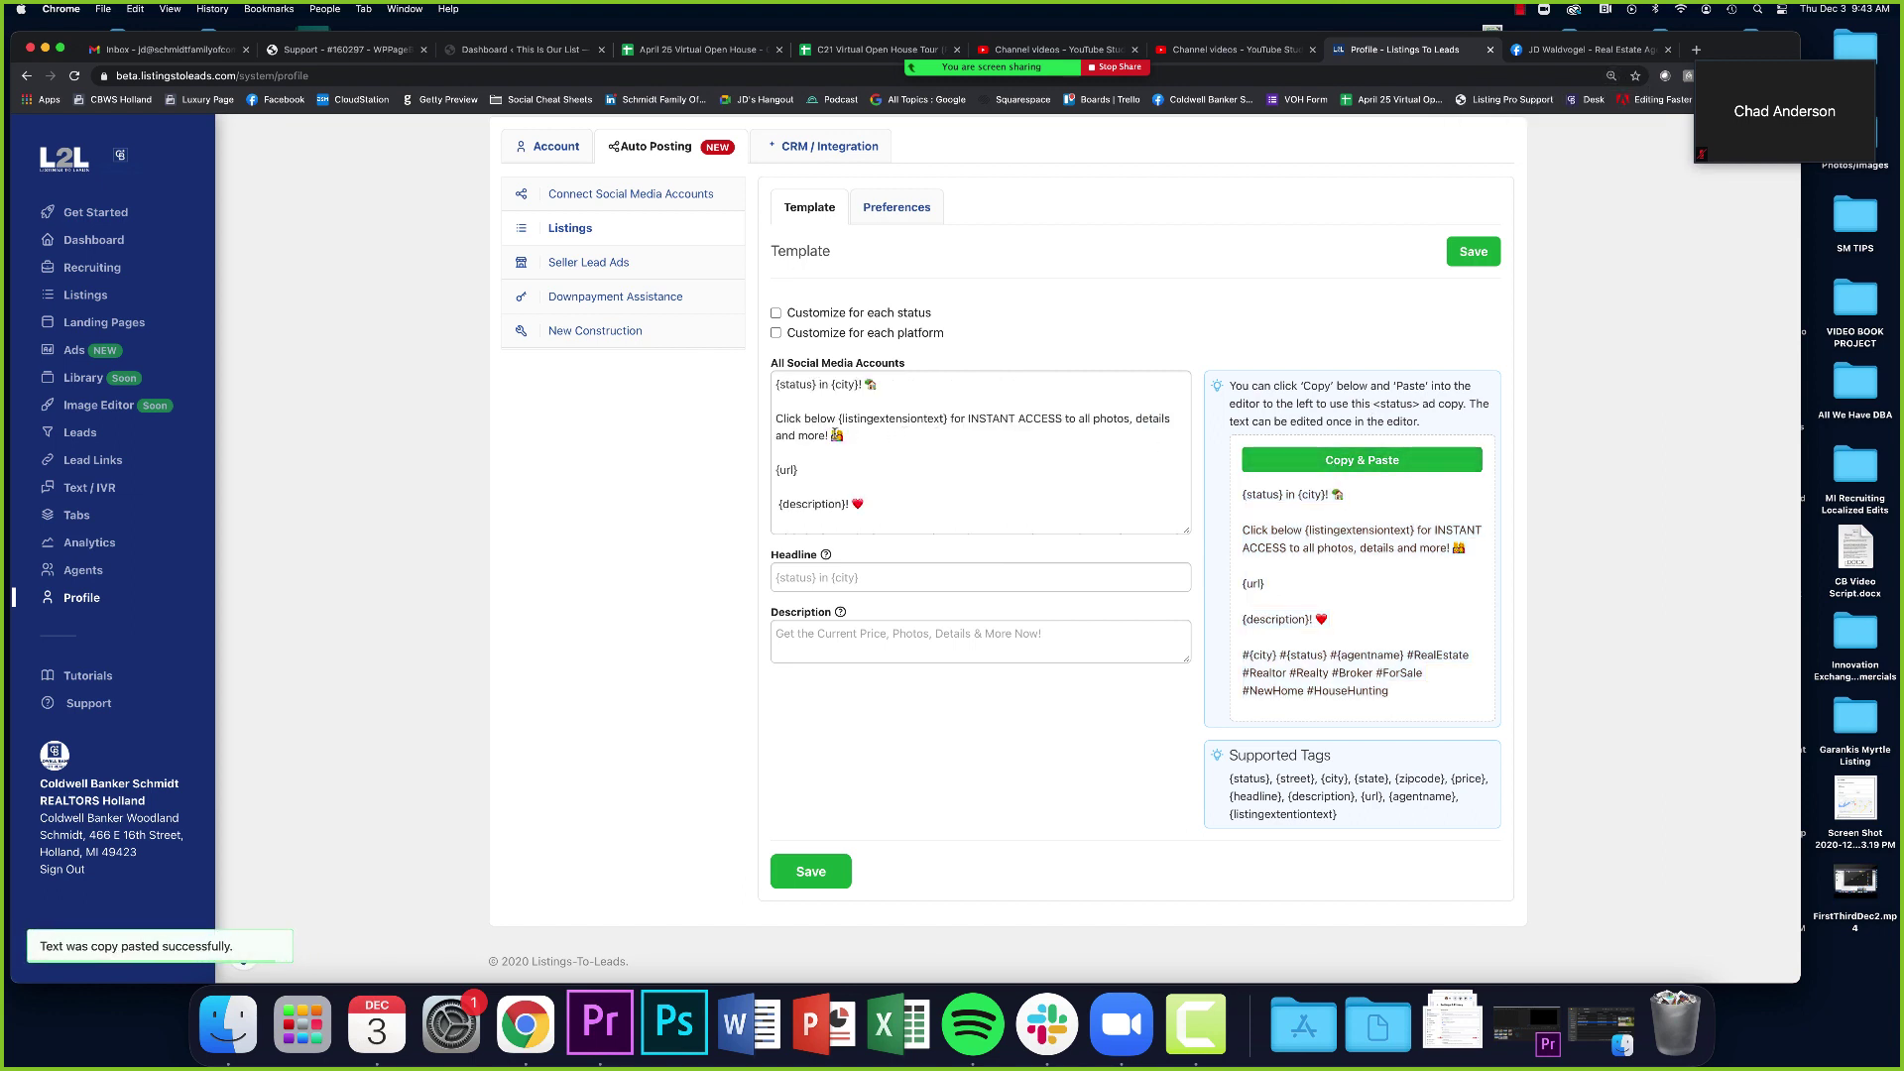
{"action": "scroll", "coordinate": [845, 452], "scroll_direction": "down", "scroll_amount": 1}
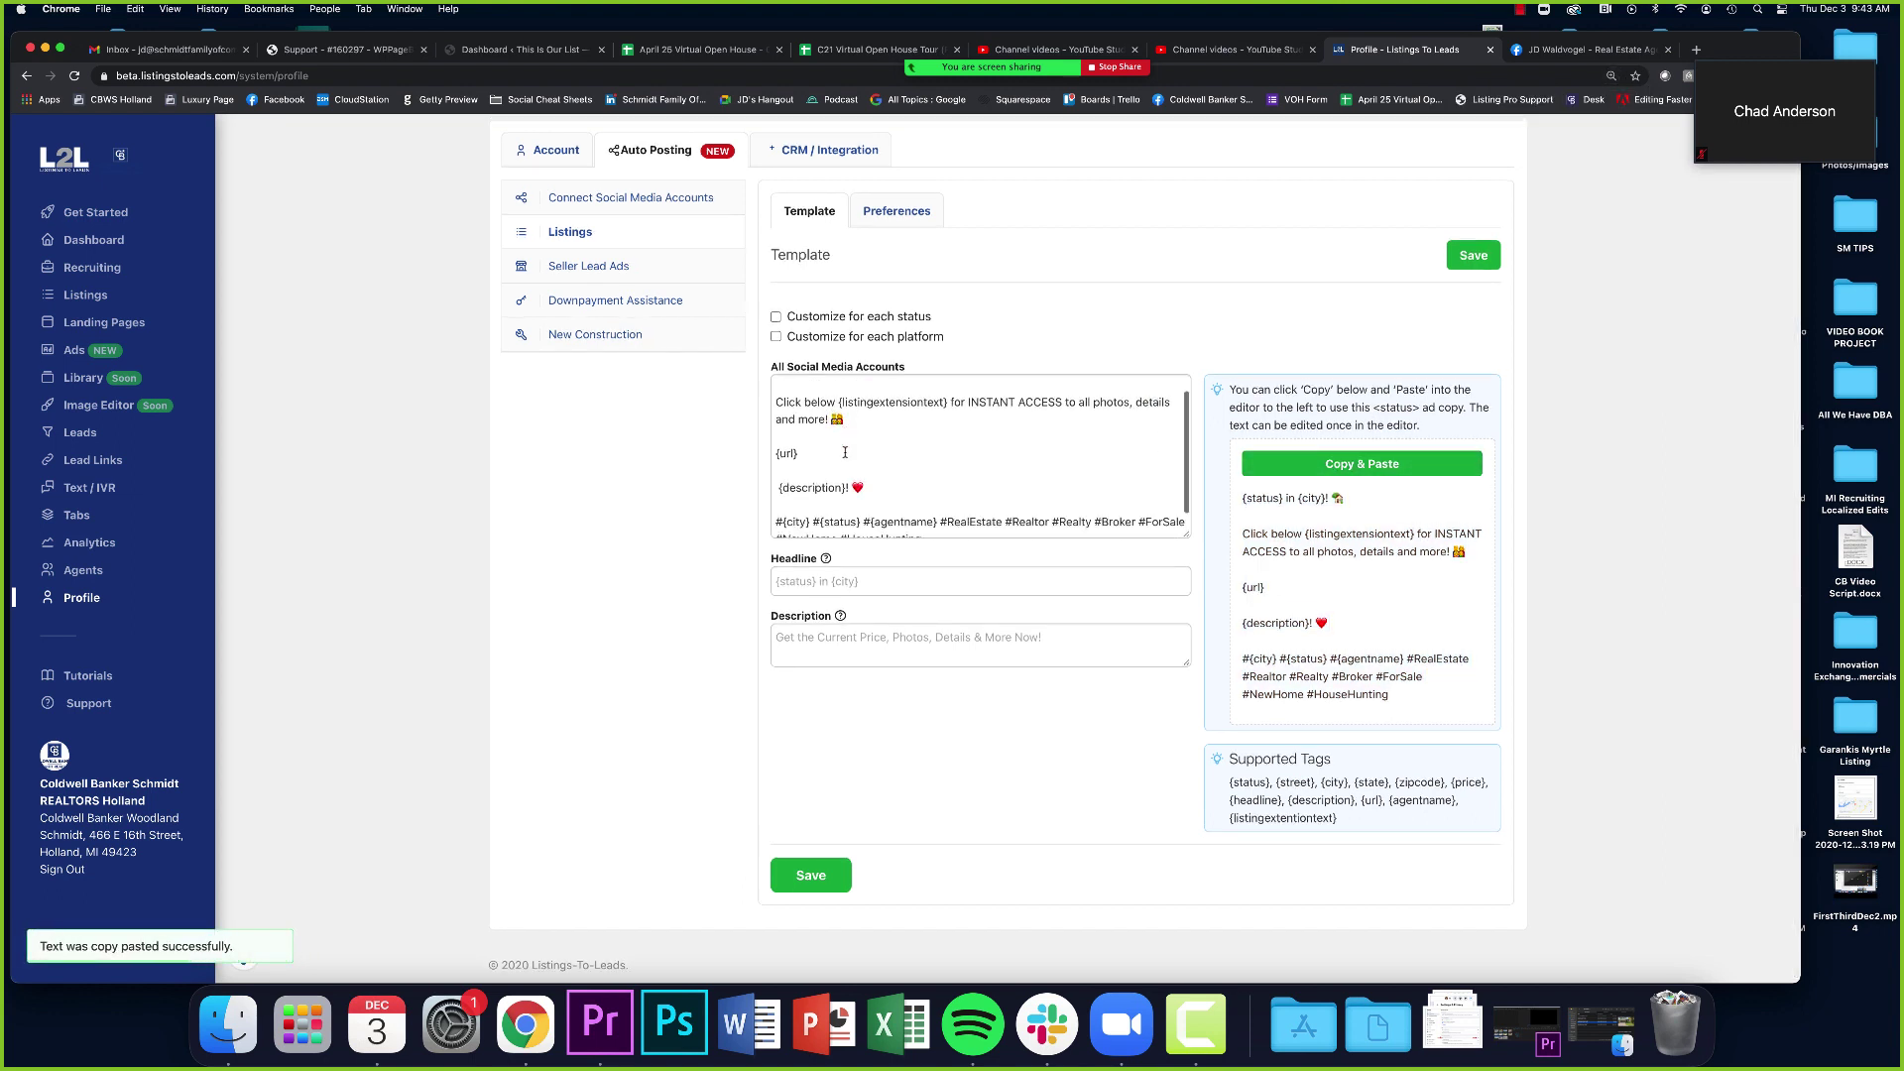
{"action": "scroll", "coordinate": [846, 453], "scroll_direction": "down", "scroll_amount": 1}
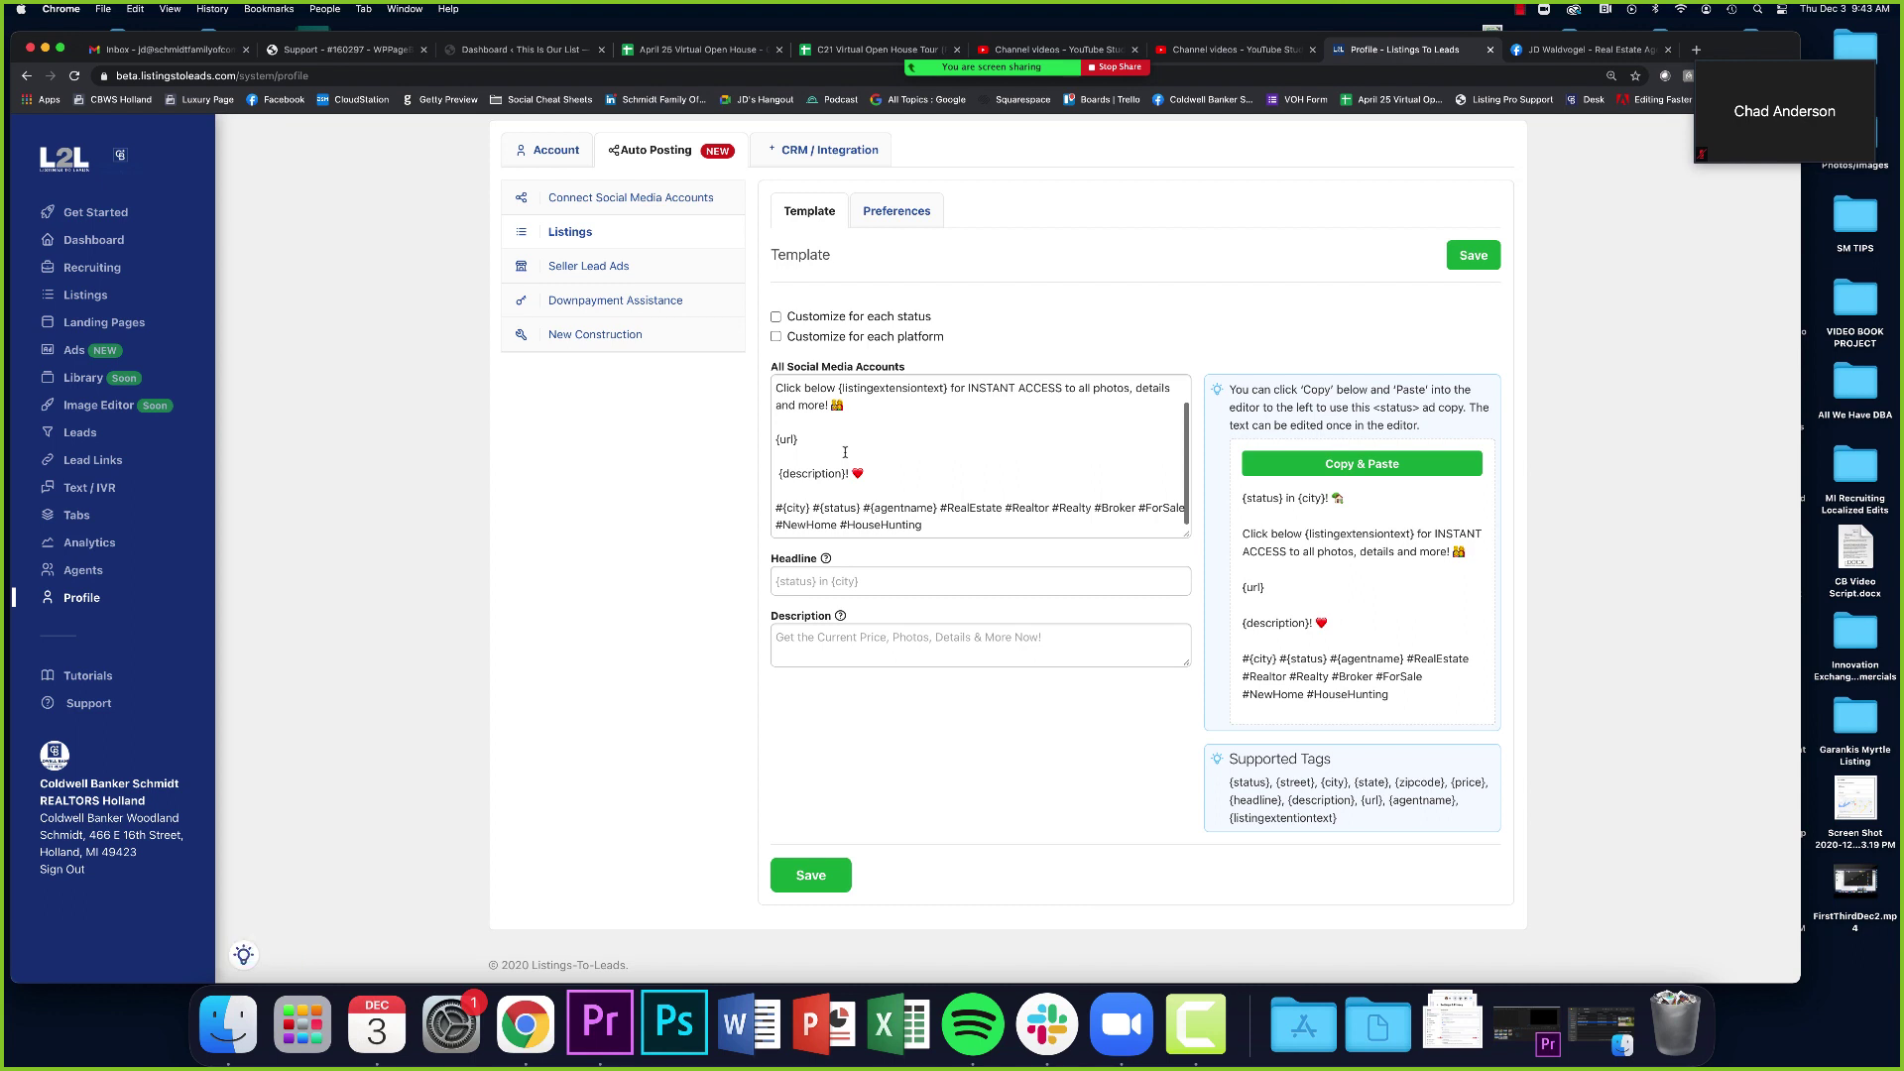
Delete the hashtag paragraph from the listing post template
{"action": "left_click", "coordinate": [926, 525]}
{"action": "left_click_drag", "start_coordinate": [927, 525], "coordinate": [779, 513]}
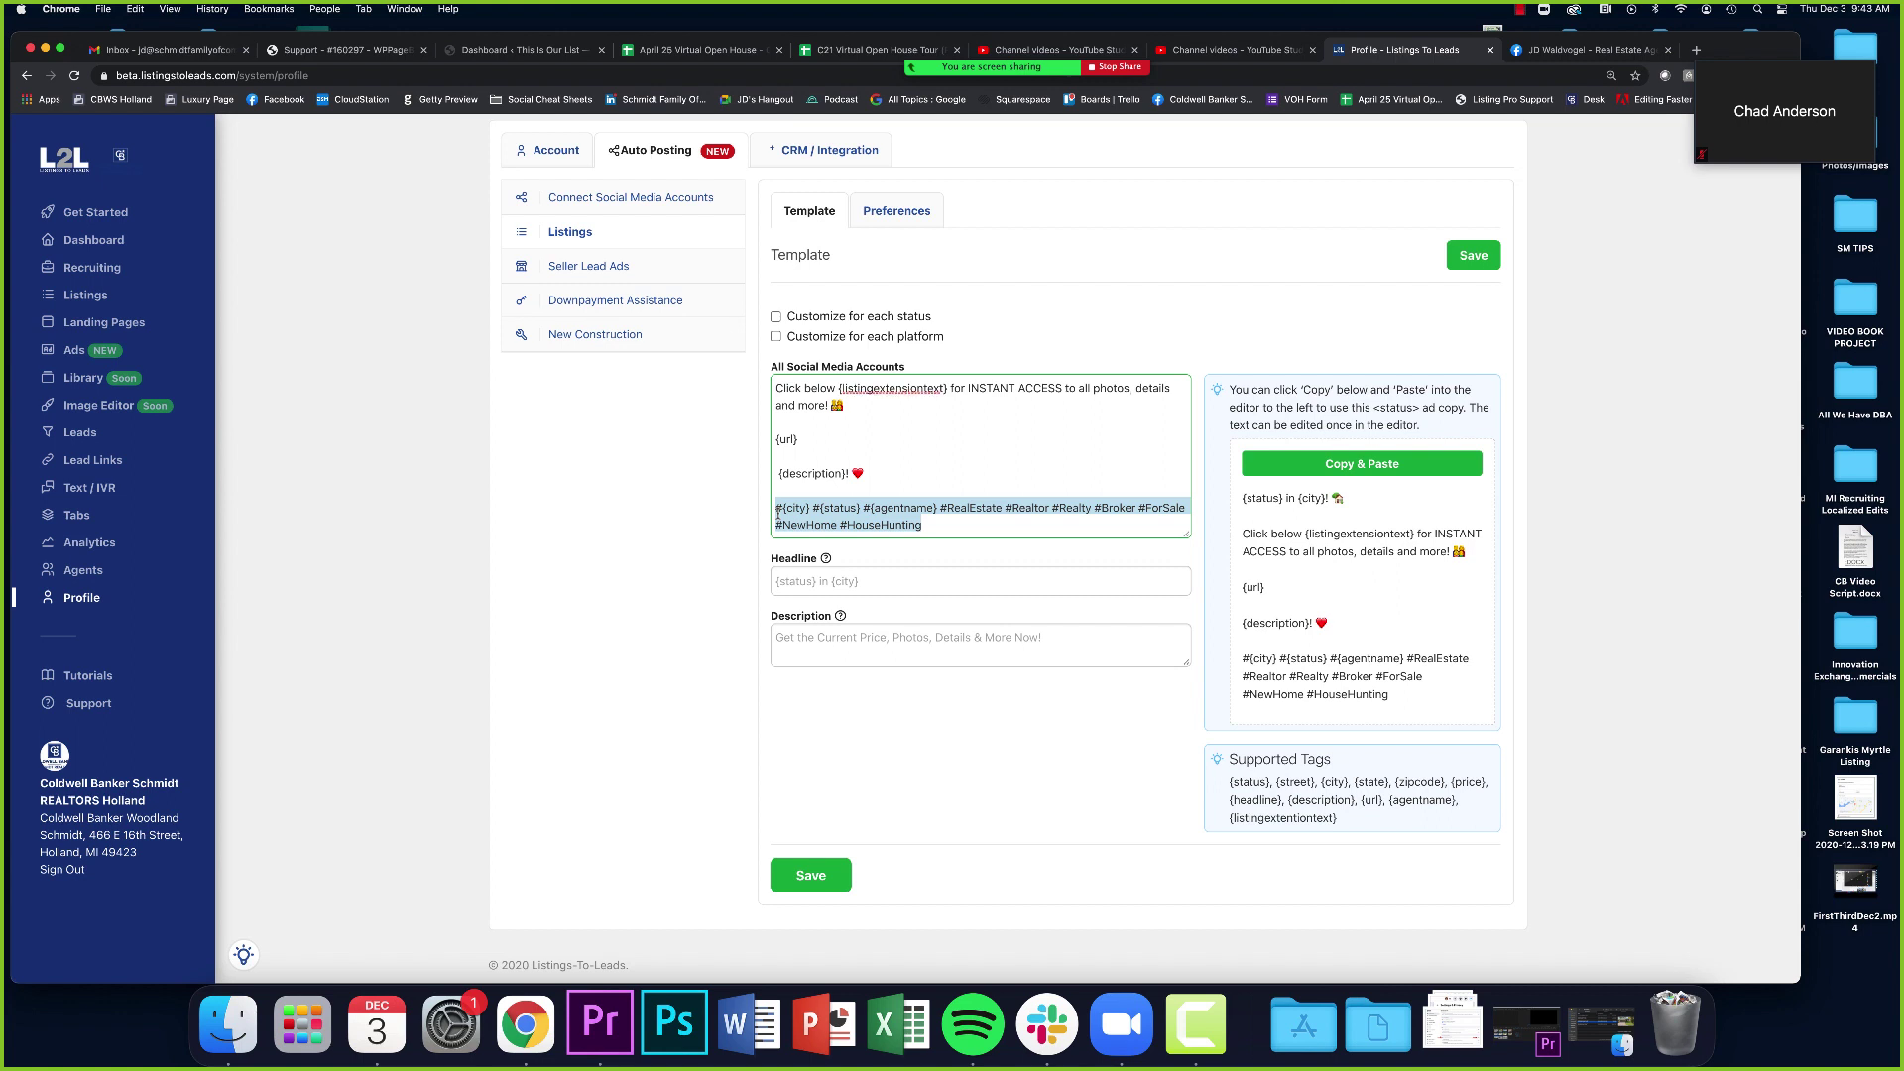
{"action": "key", "text": "BackSpace"}
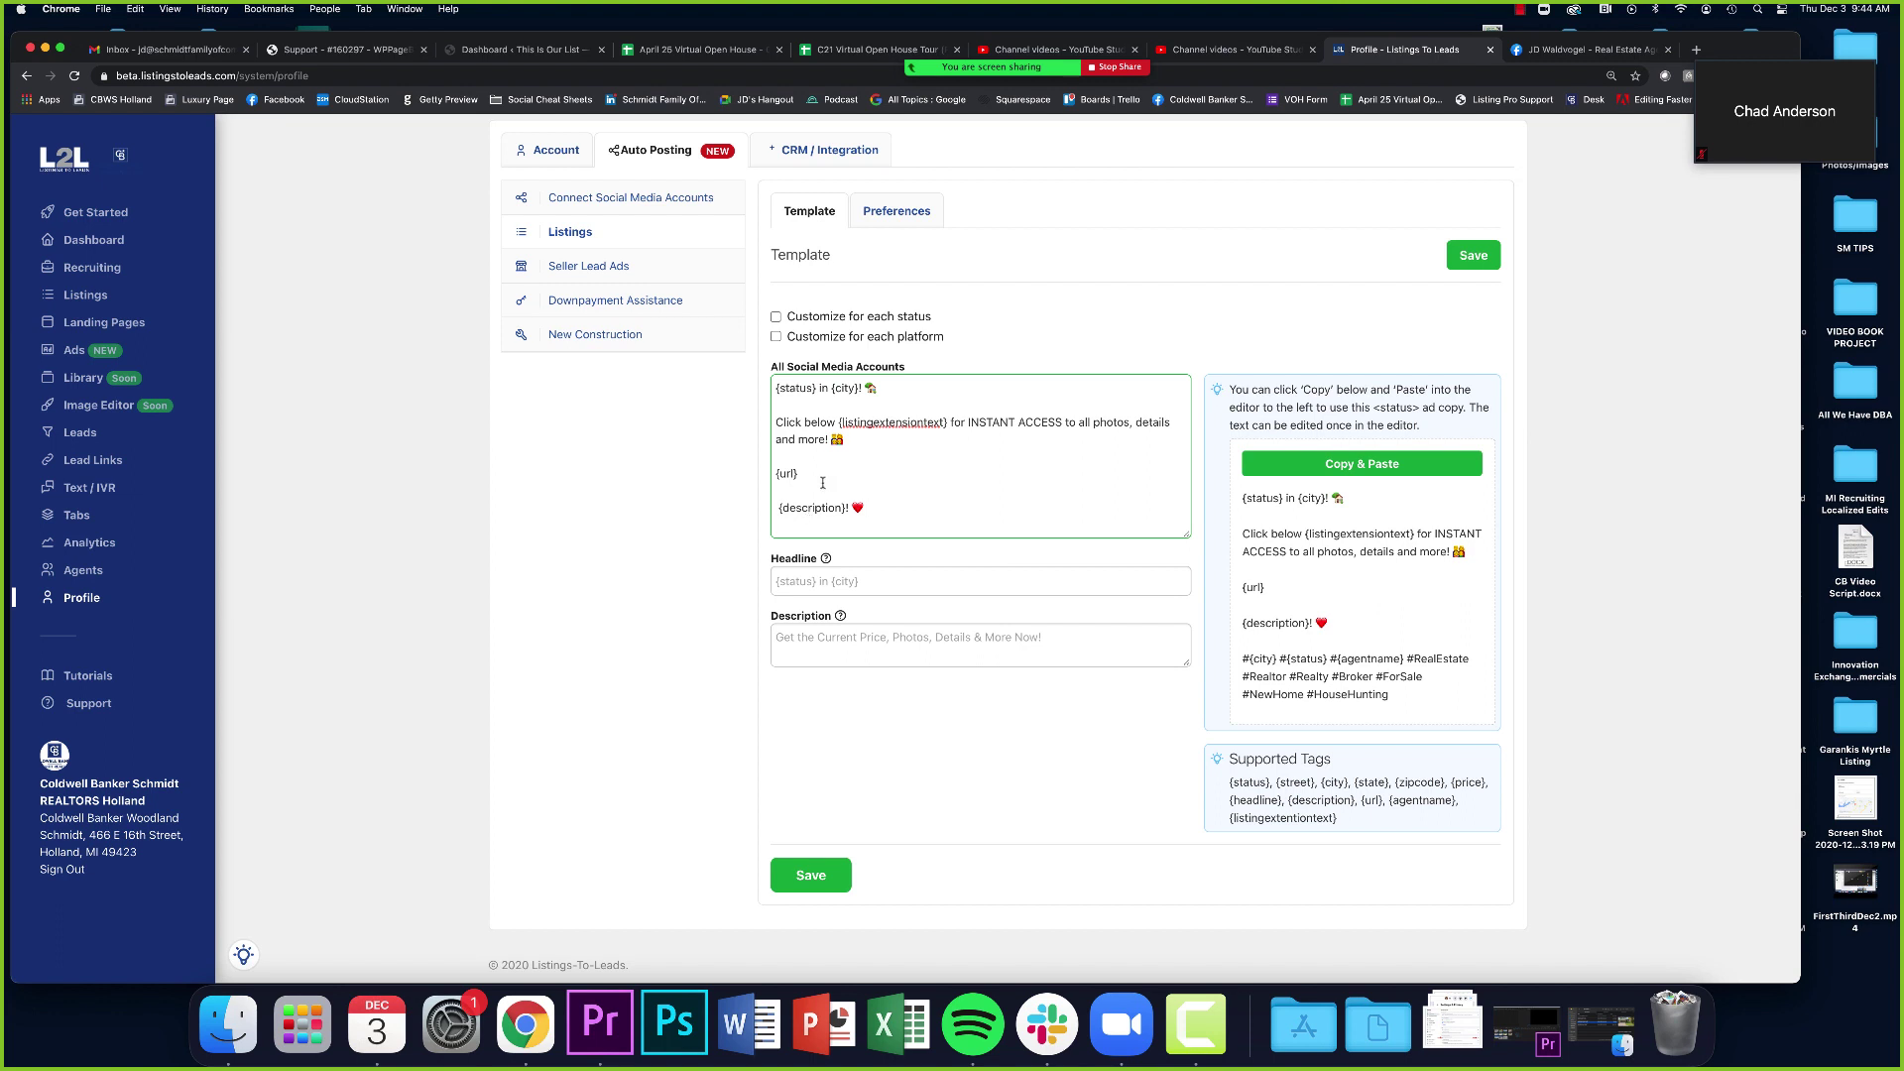
{"action": "scroll", "coordinate": [905, 388], "scroll_direction": "down", "scroll_amount": 1}
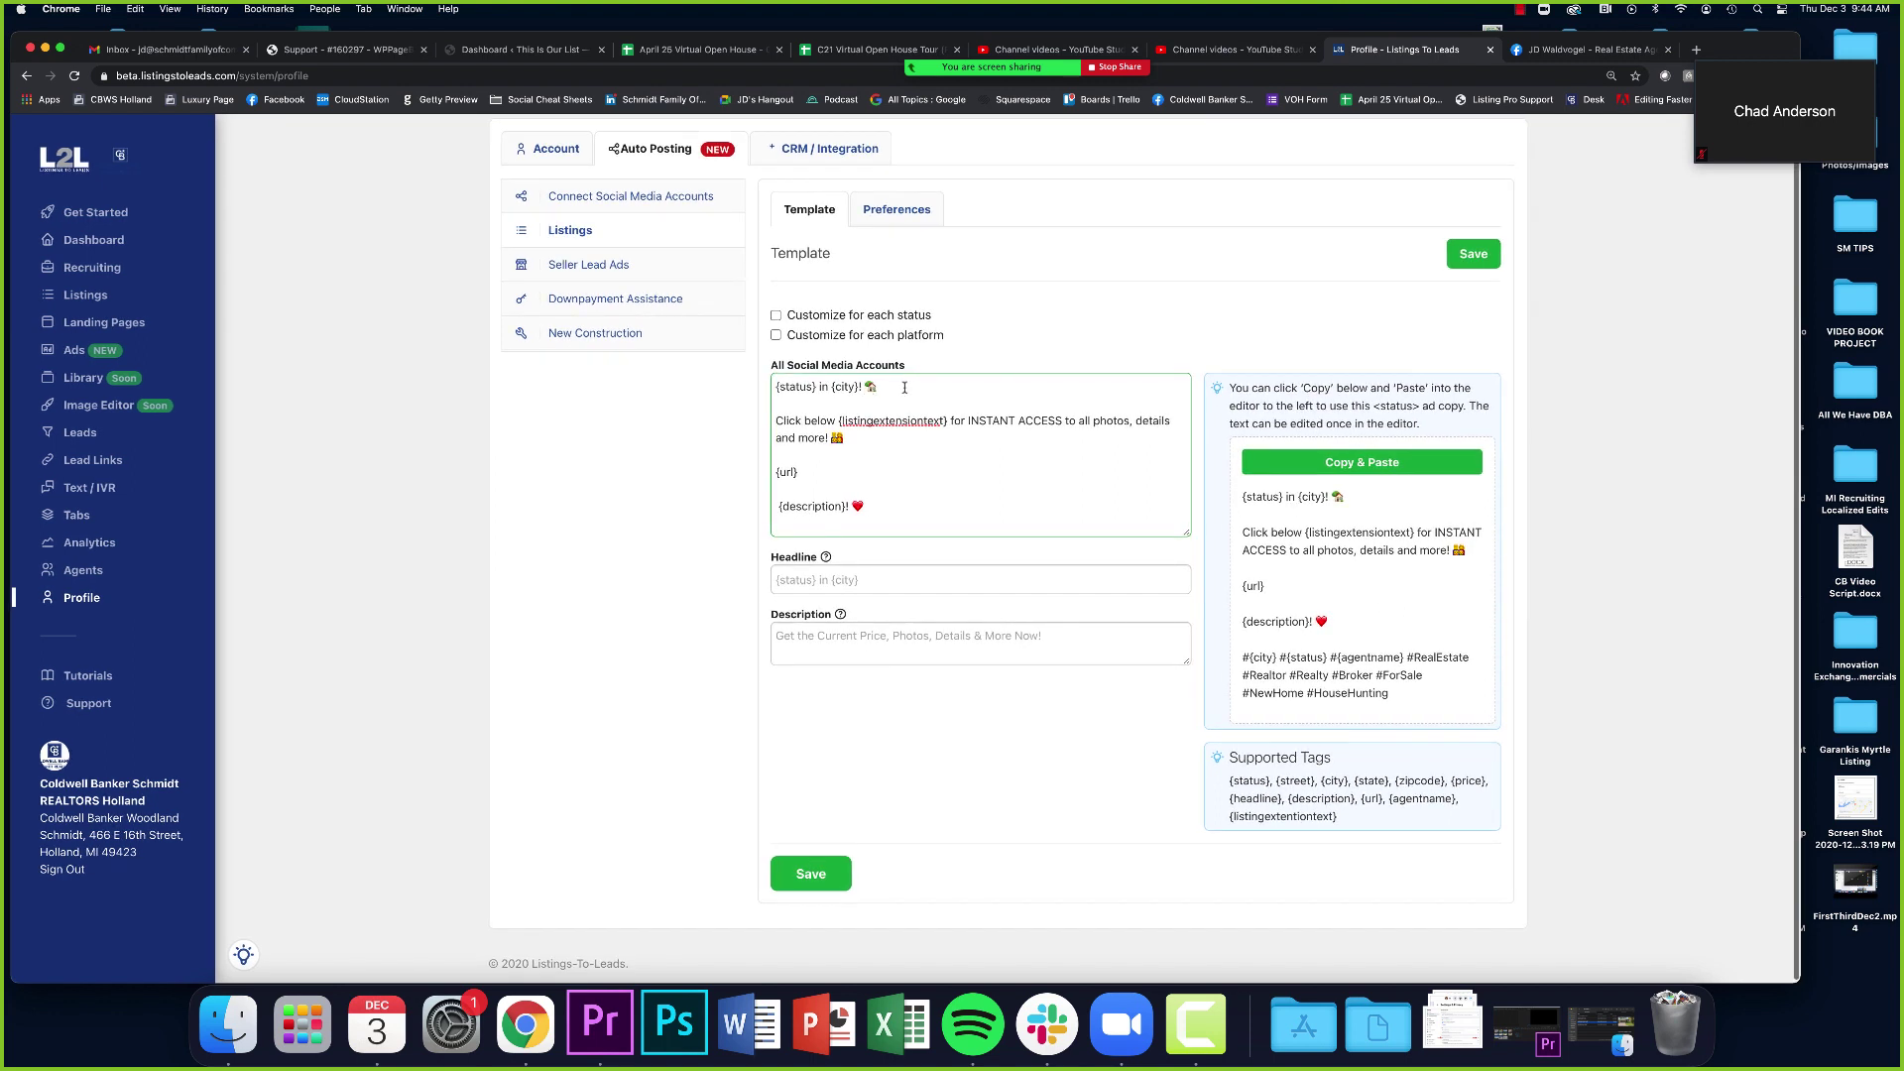
Replace the house emoji with a star, add a star before {status}, and save the template
{"action": "left_click", "coordinate": [905, 388]}
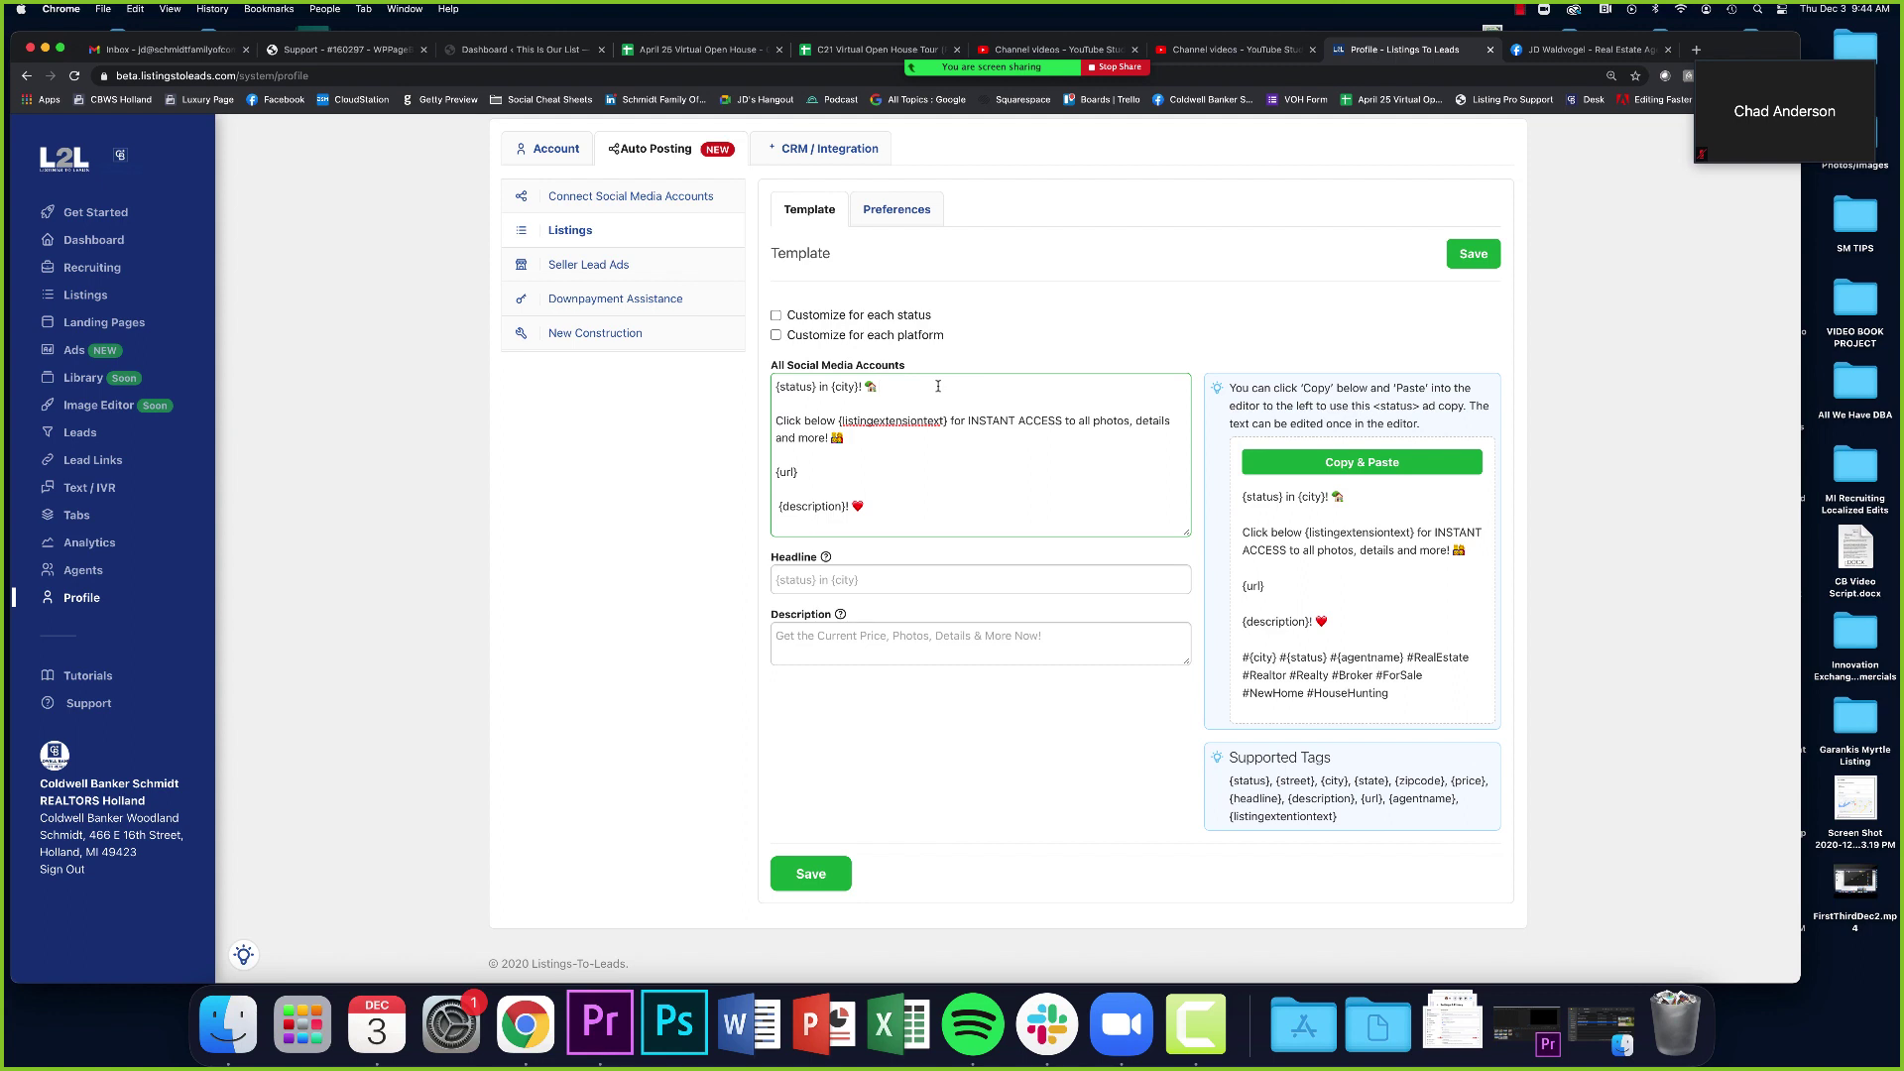
{"action": "key", "text": "ctrl+super+space"}
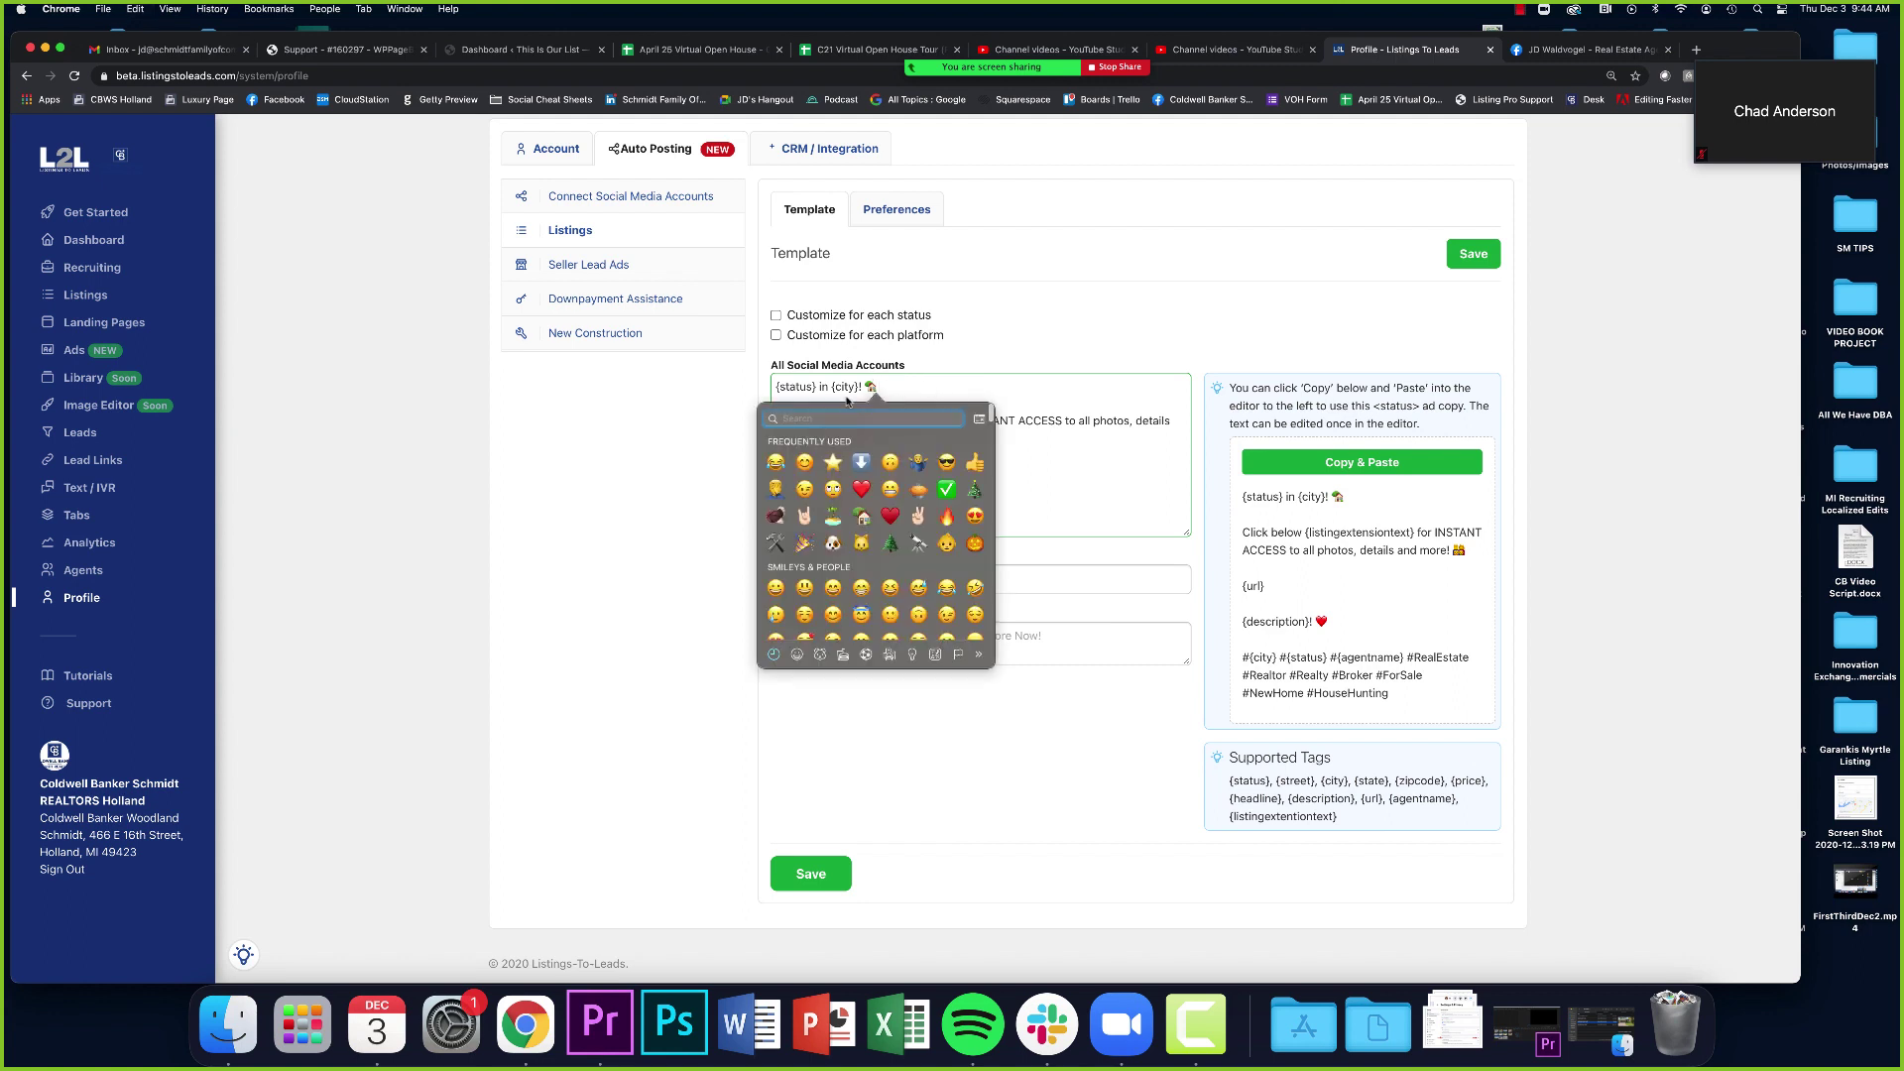
{"action": "left_click", "coordinate": [833, 461]}
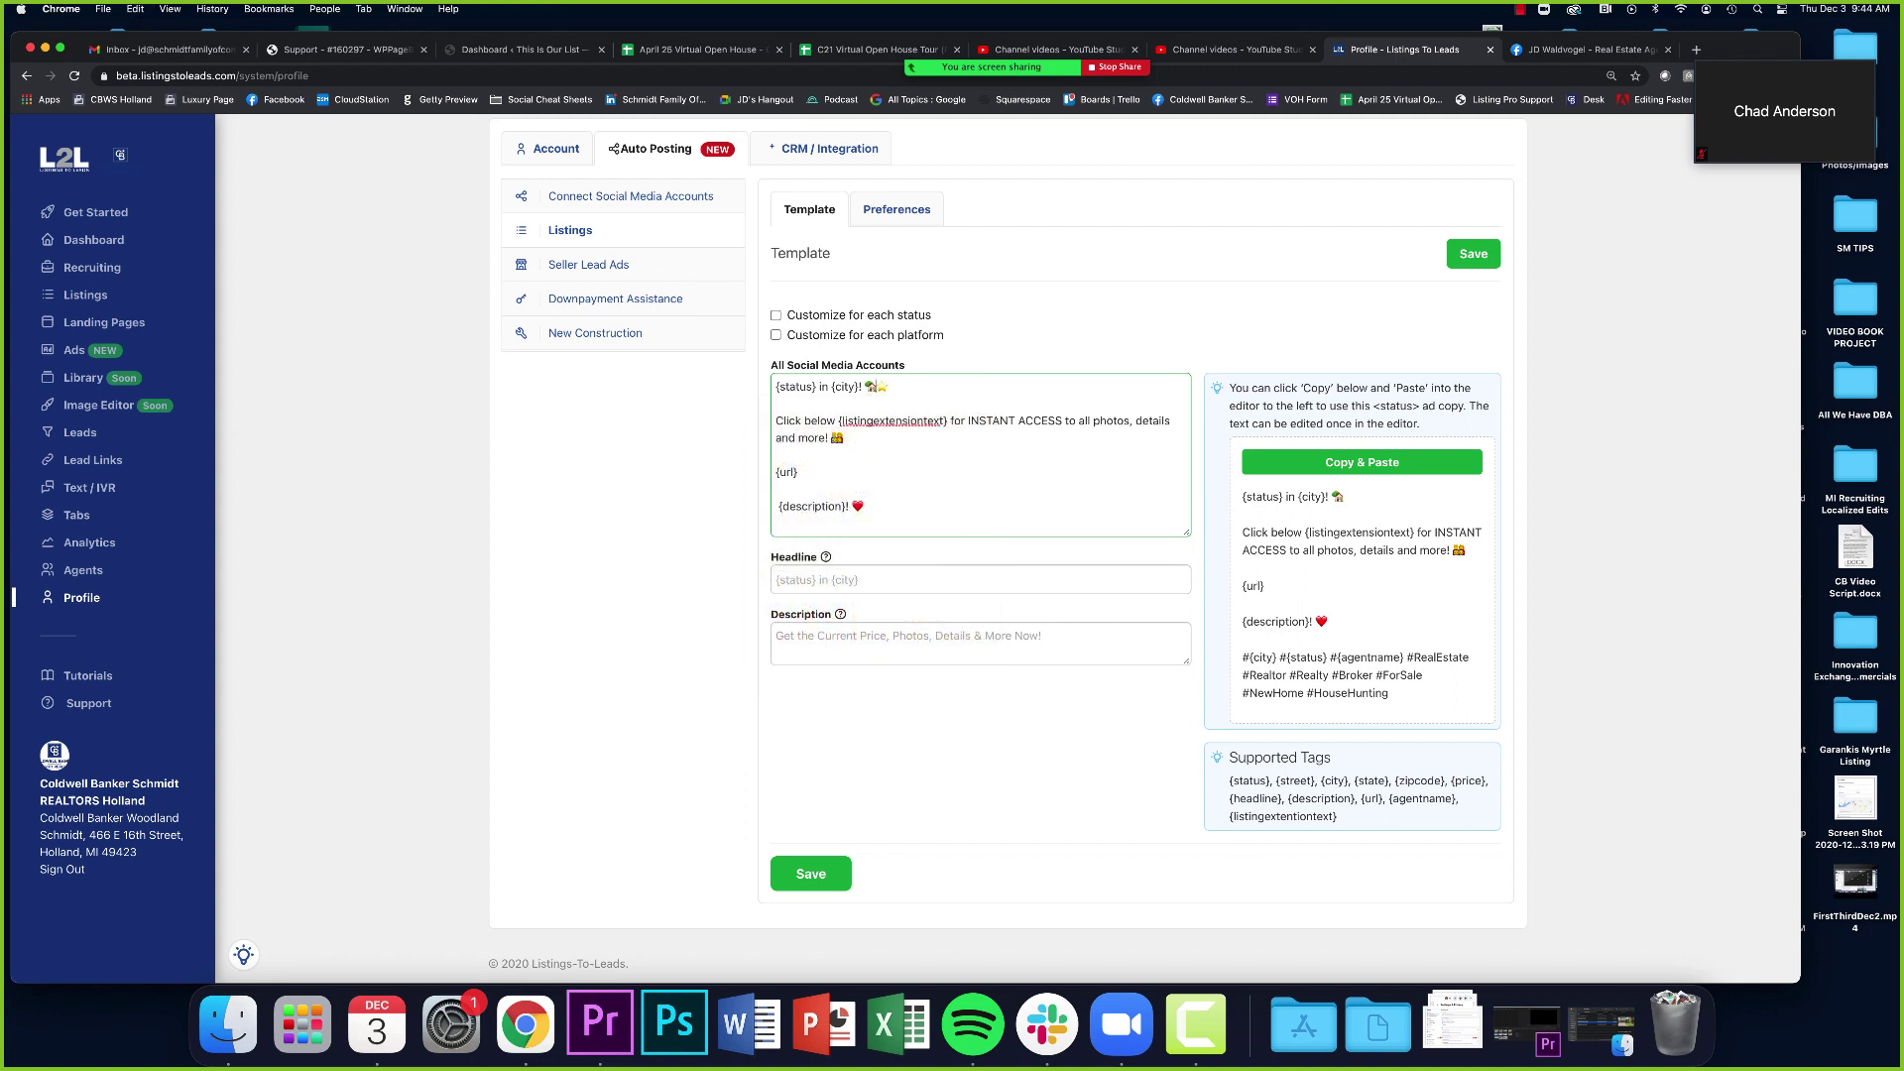
{"action": "key", "text": "Left"}
{"action": "key", "text": "BackSpace"}
{"action": "double_click", "coordinate": [867, 386]}
{"action": "key", "text": "super+c"}
{"action": "key", "text": "super+Up"}
{"action": "key", "text": "super+v"}
{"action": "left_click", "coordinate": [810, 875]}
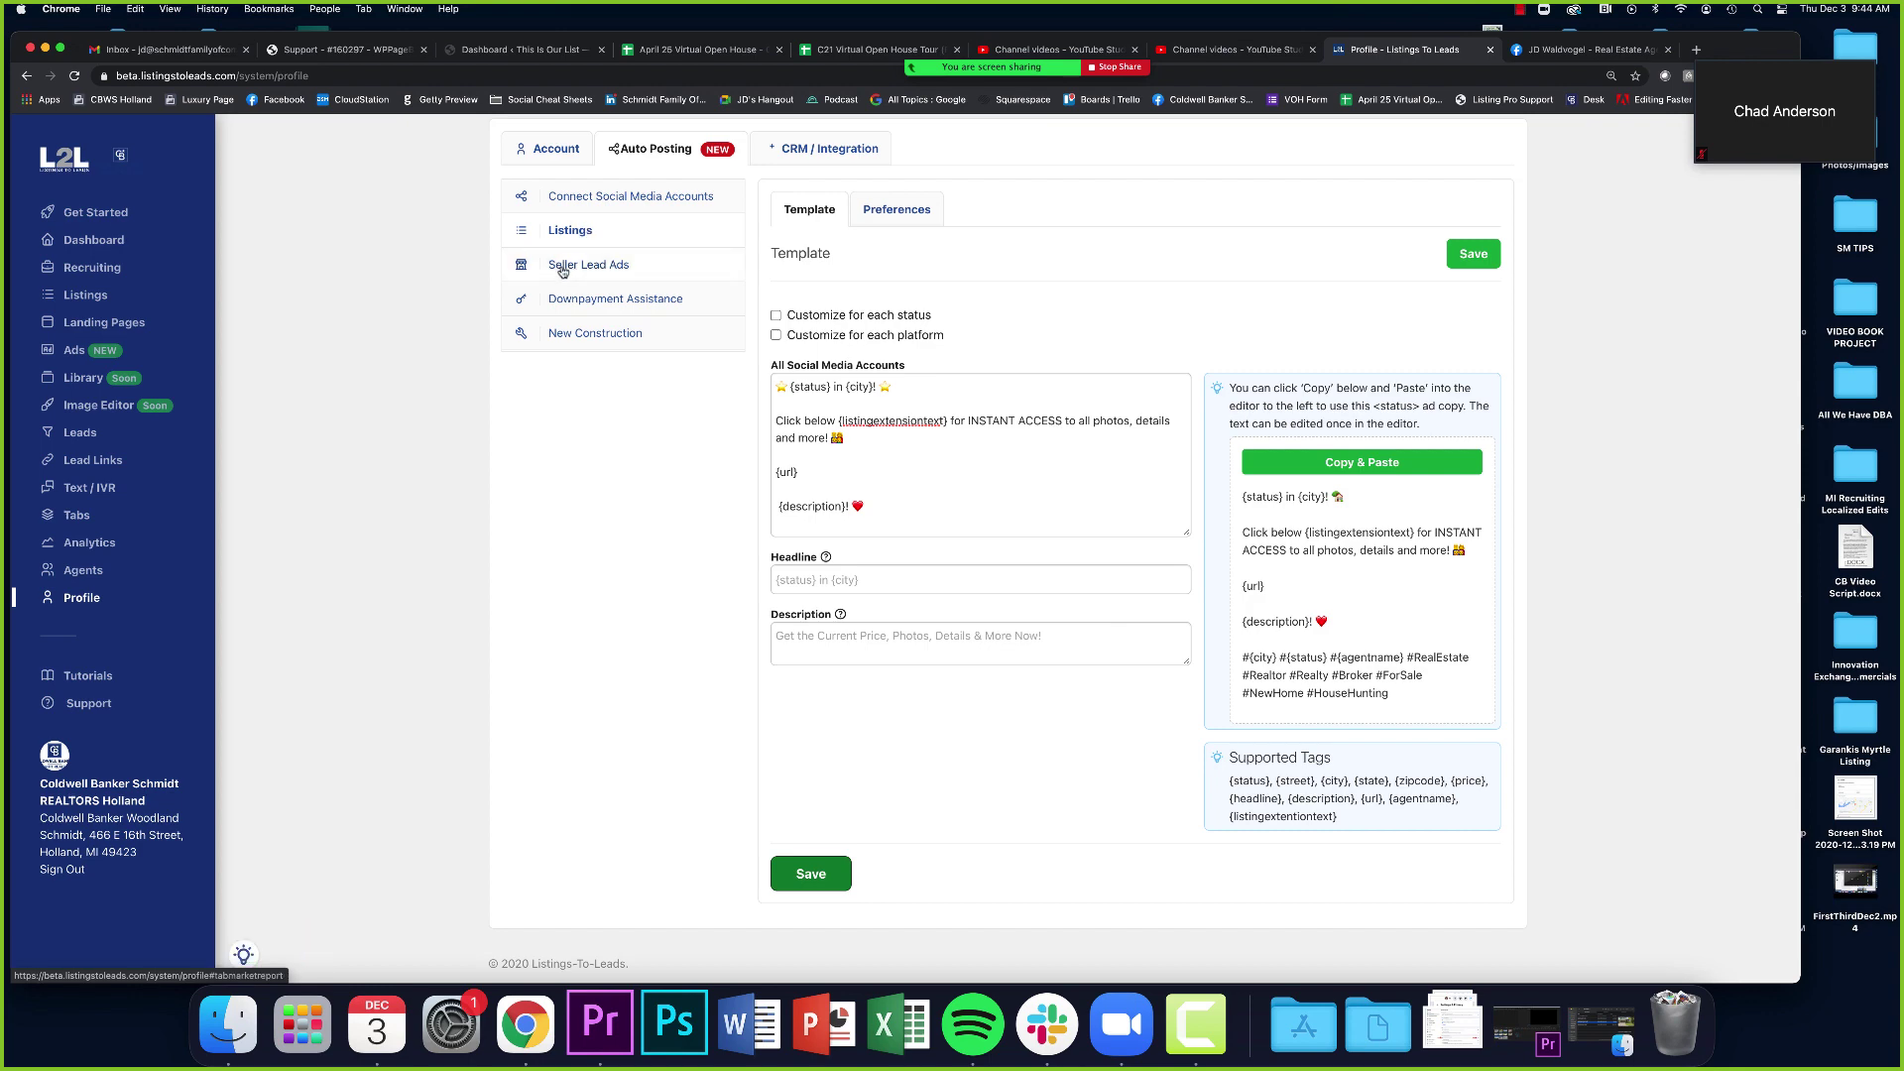
Review the Seller Lead Ads settings and open the landing pages list from the green banner
{"action": "left_click", "coordinate": [604, 271]}
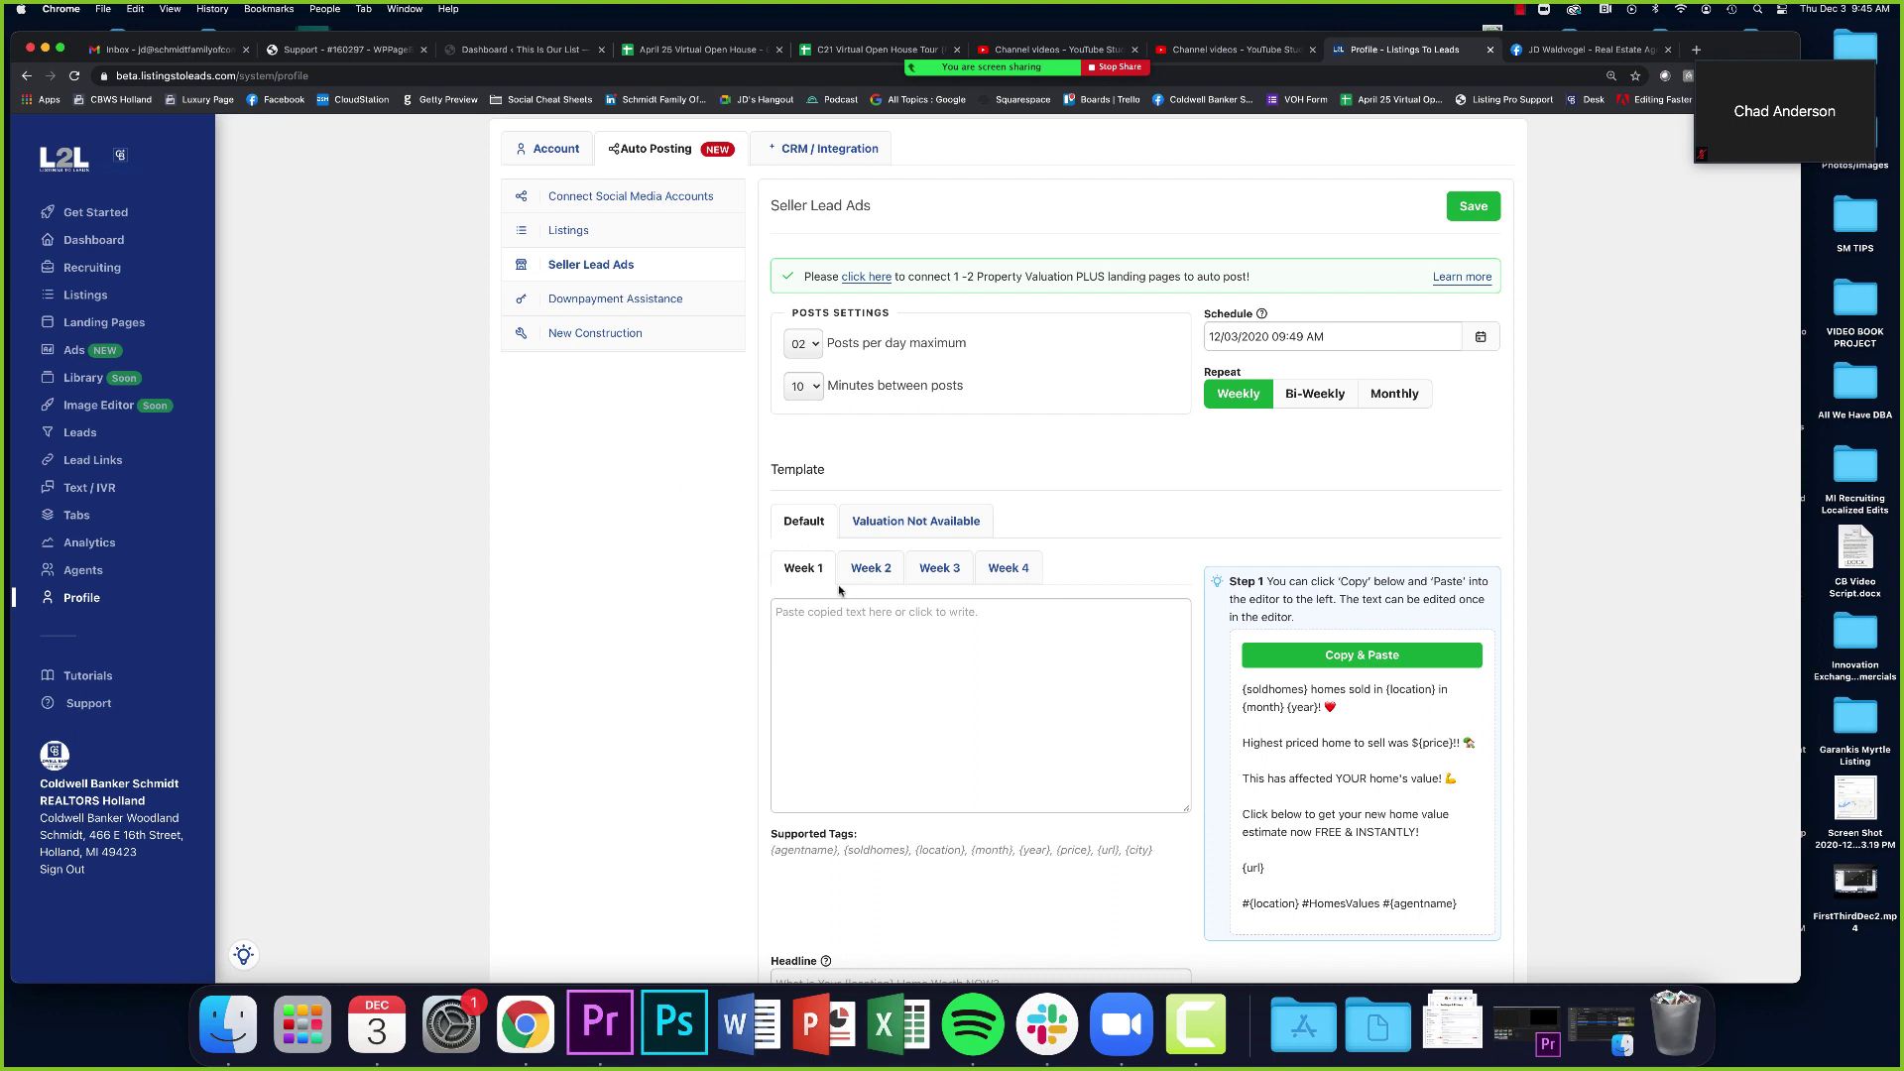
{"action": "scroll", "coordinate": [873, 555], "scroll_direction": "down", "scroll_amount": 1}
{"action": "scroll", "coordinate": [910, 558], "scroll_direction": "down", "scroll_amount": 2}
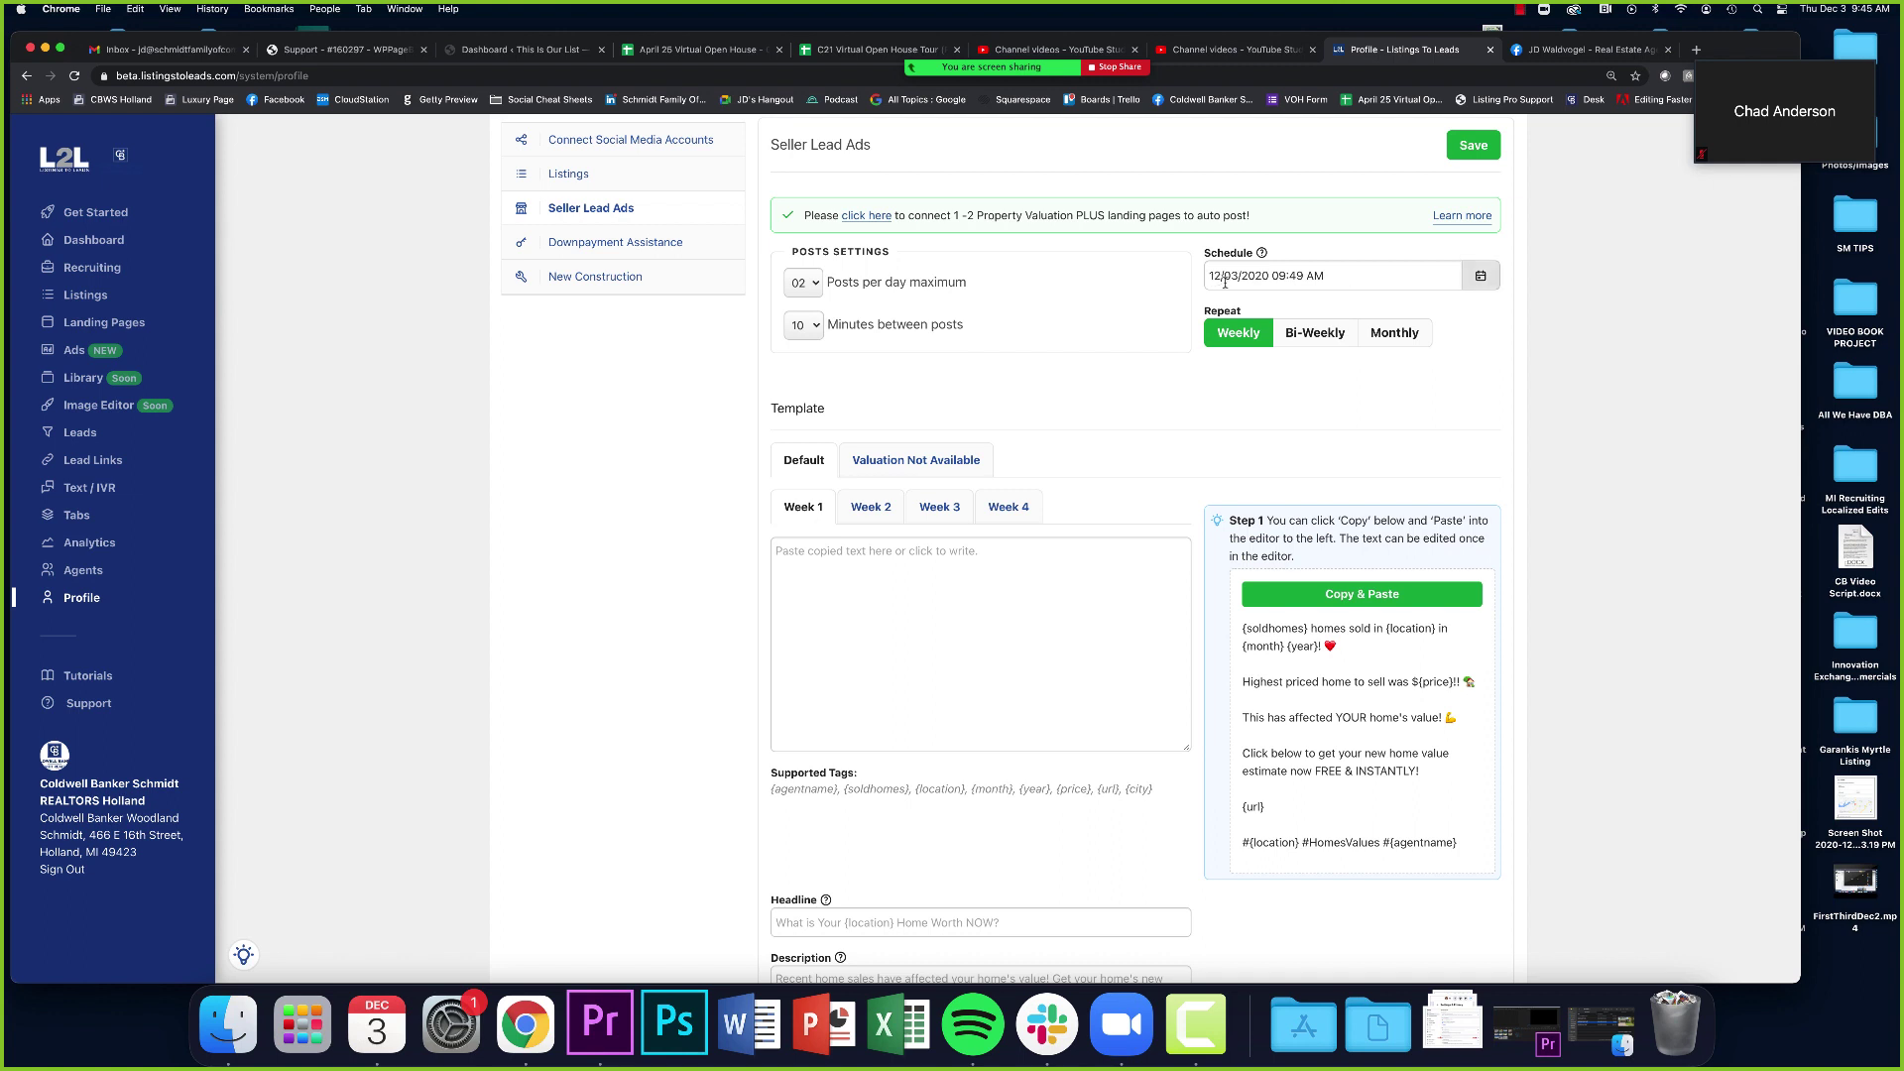
{"action": "scroll", "coordinate": [1124, 378], "scroll_direction": "up", "scroll_amount": 2}
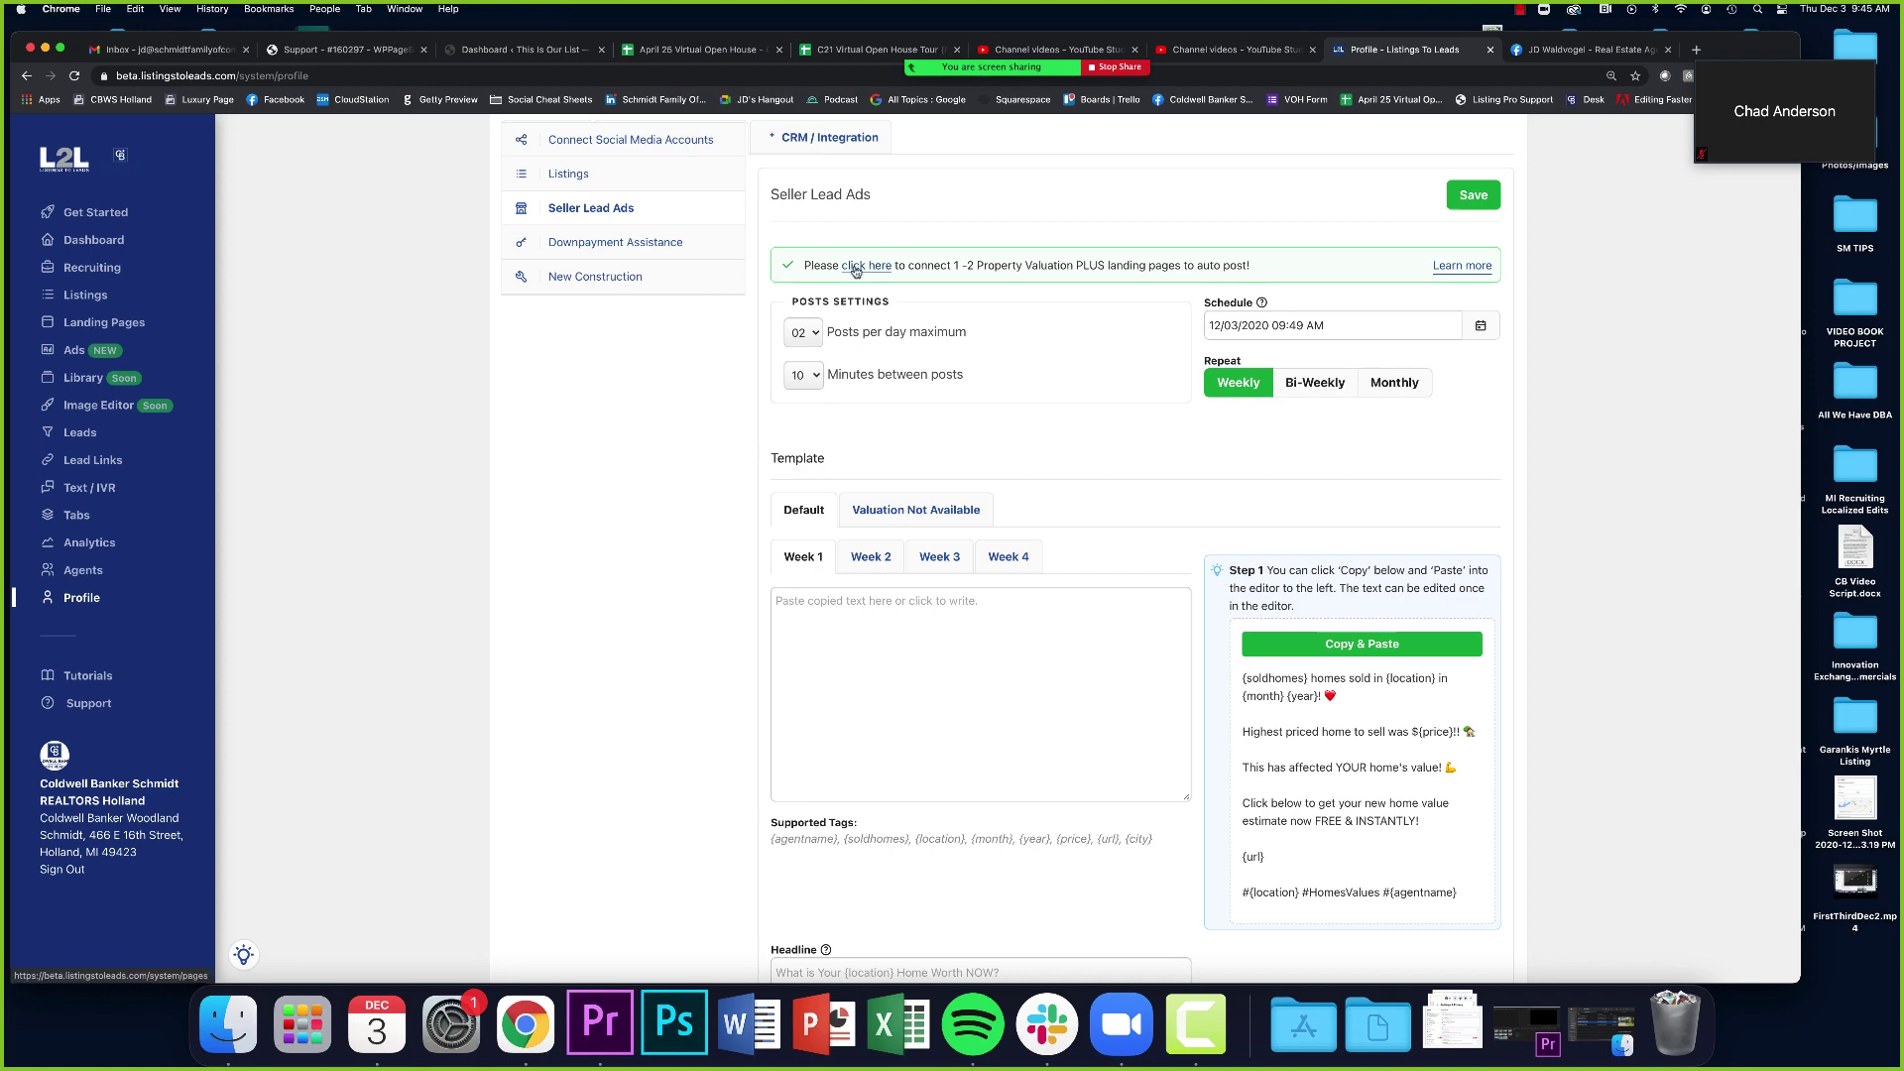
{"action": "scroll", "coordinate": [863, 357], "scroll_direction": "down", "scroll_amount": 3}
{"action": "scroll", "coordinate": [867, 355], "scroll_direction": "up", "scroll_amount": 4}
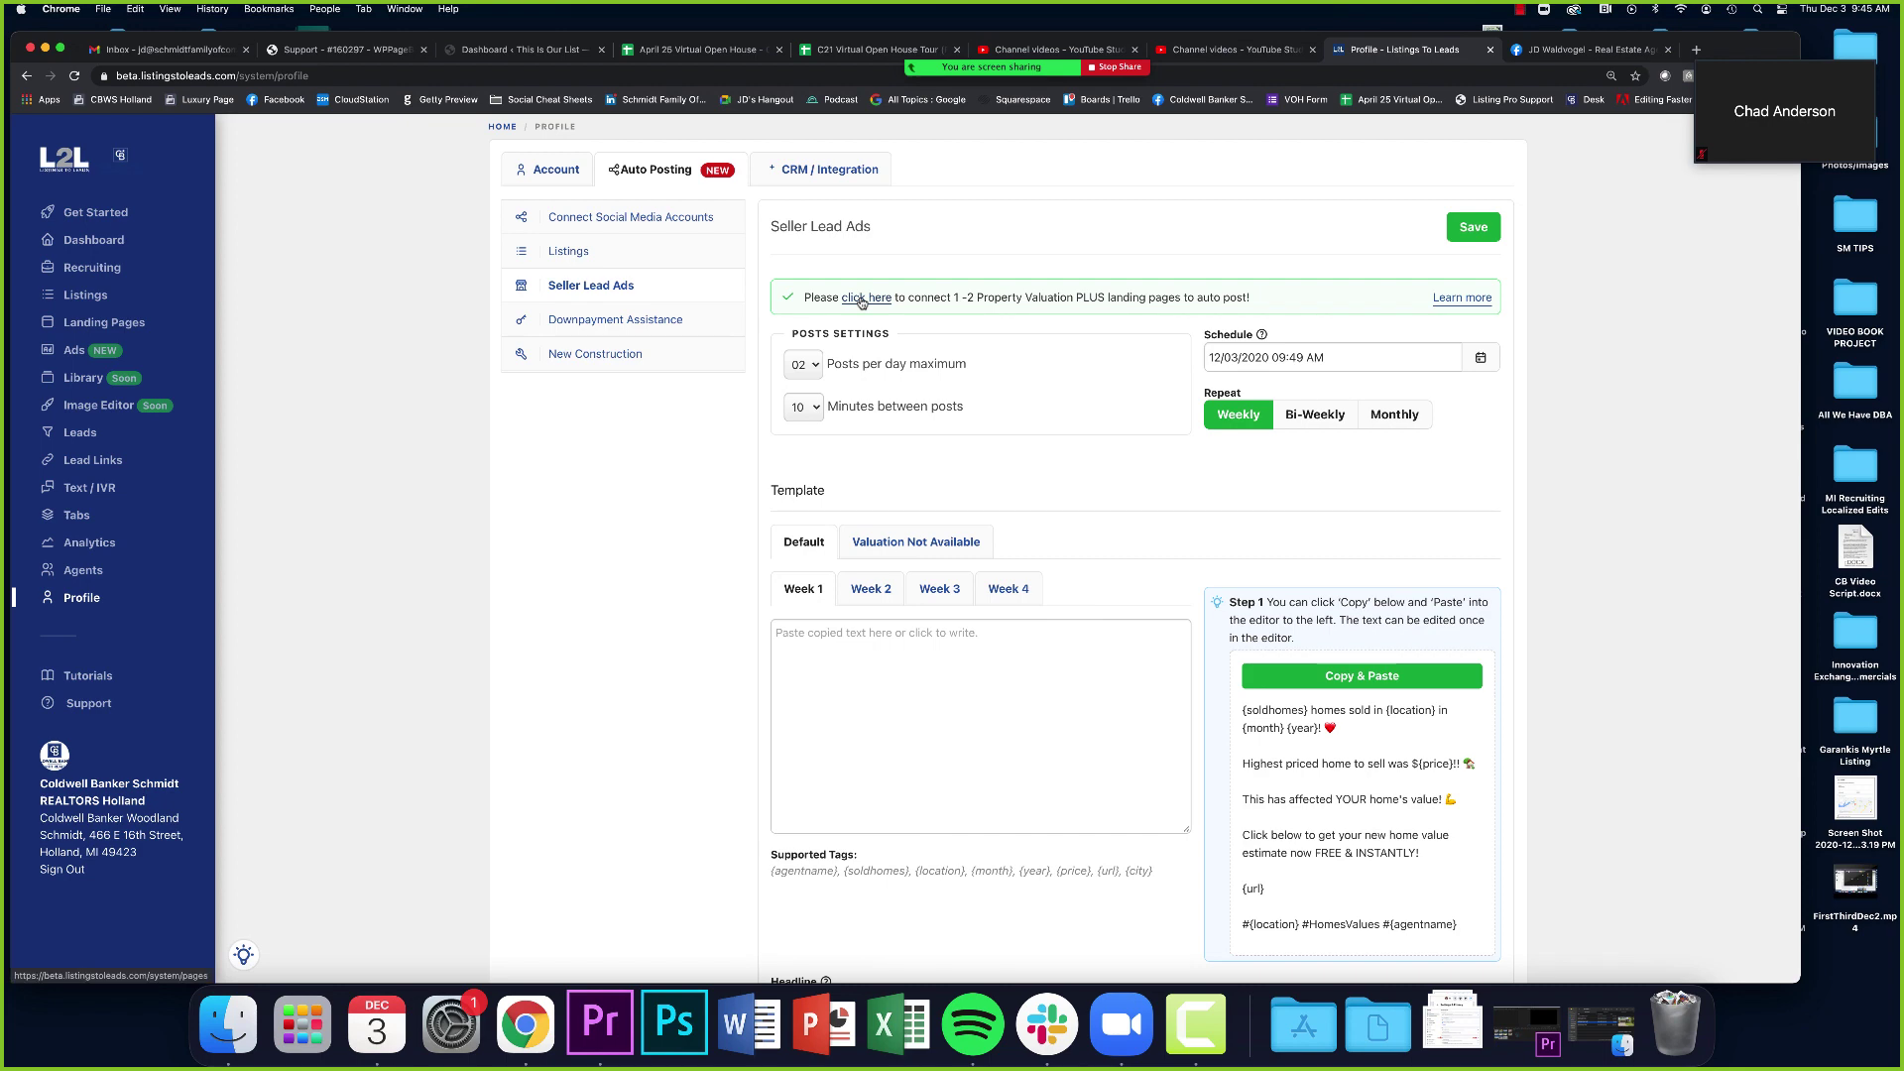
{"action": "left_click", "coordinate": [862, 300]}
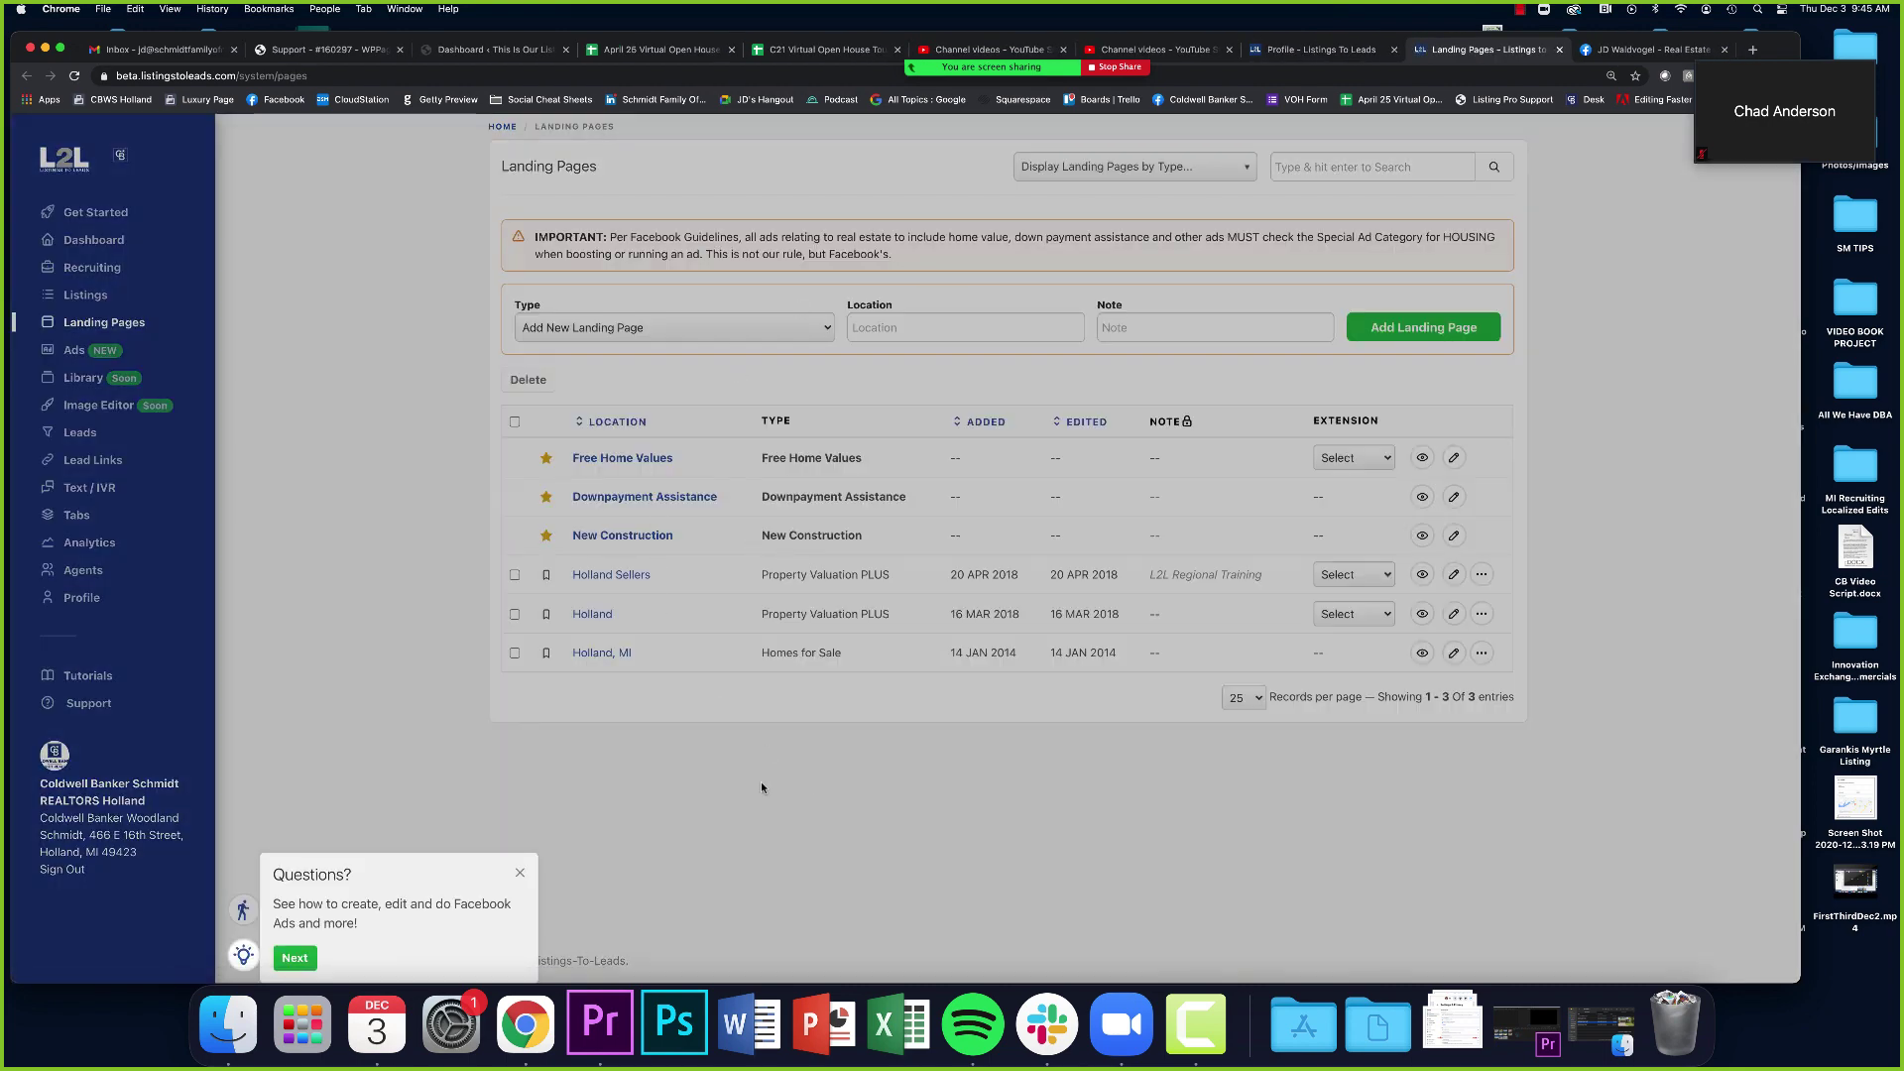
Preview the Holland Sellers landing page, close it, and go back to Seller Lead Ads
{"action": "left_click", "coordinate": [520, 873]}
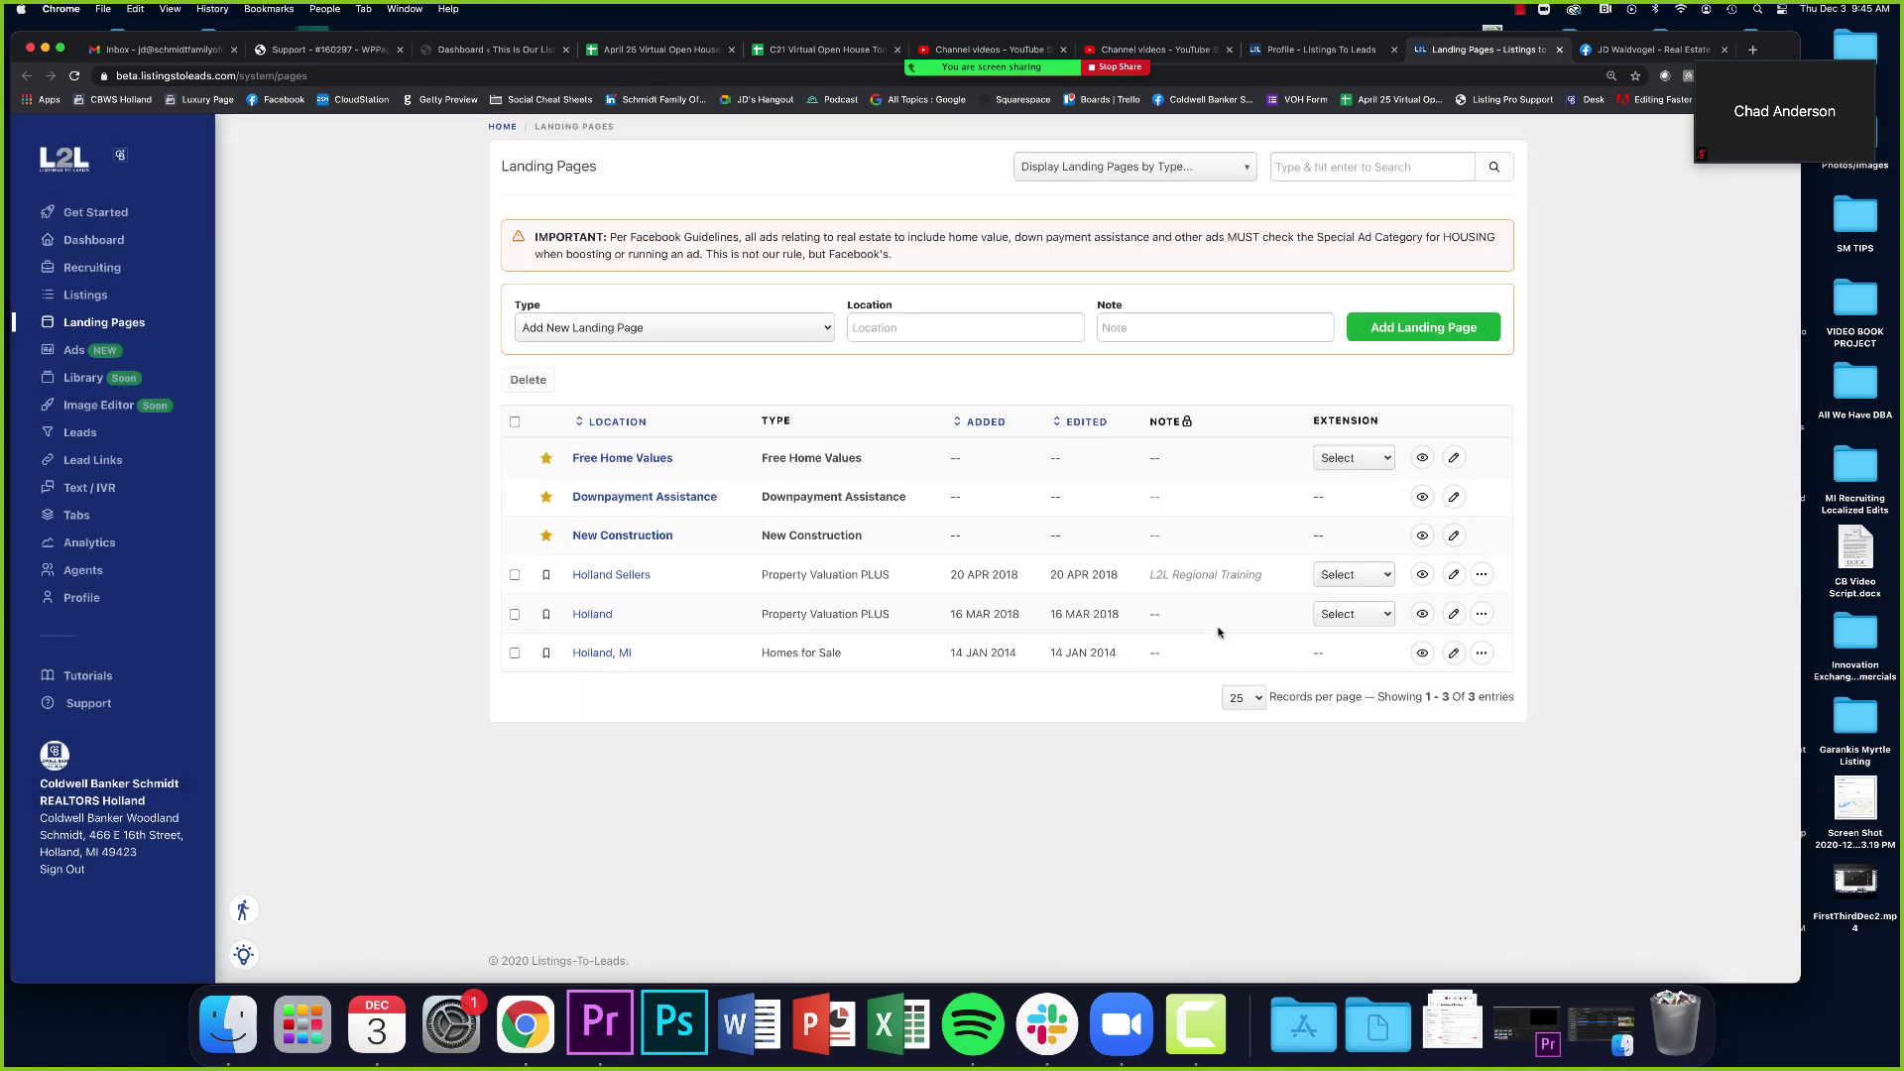
{"action": "left_click", "coordinate": [1422, 577]}
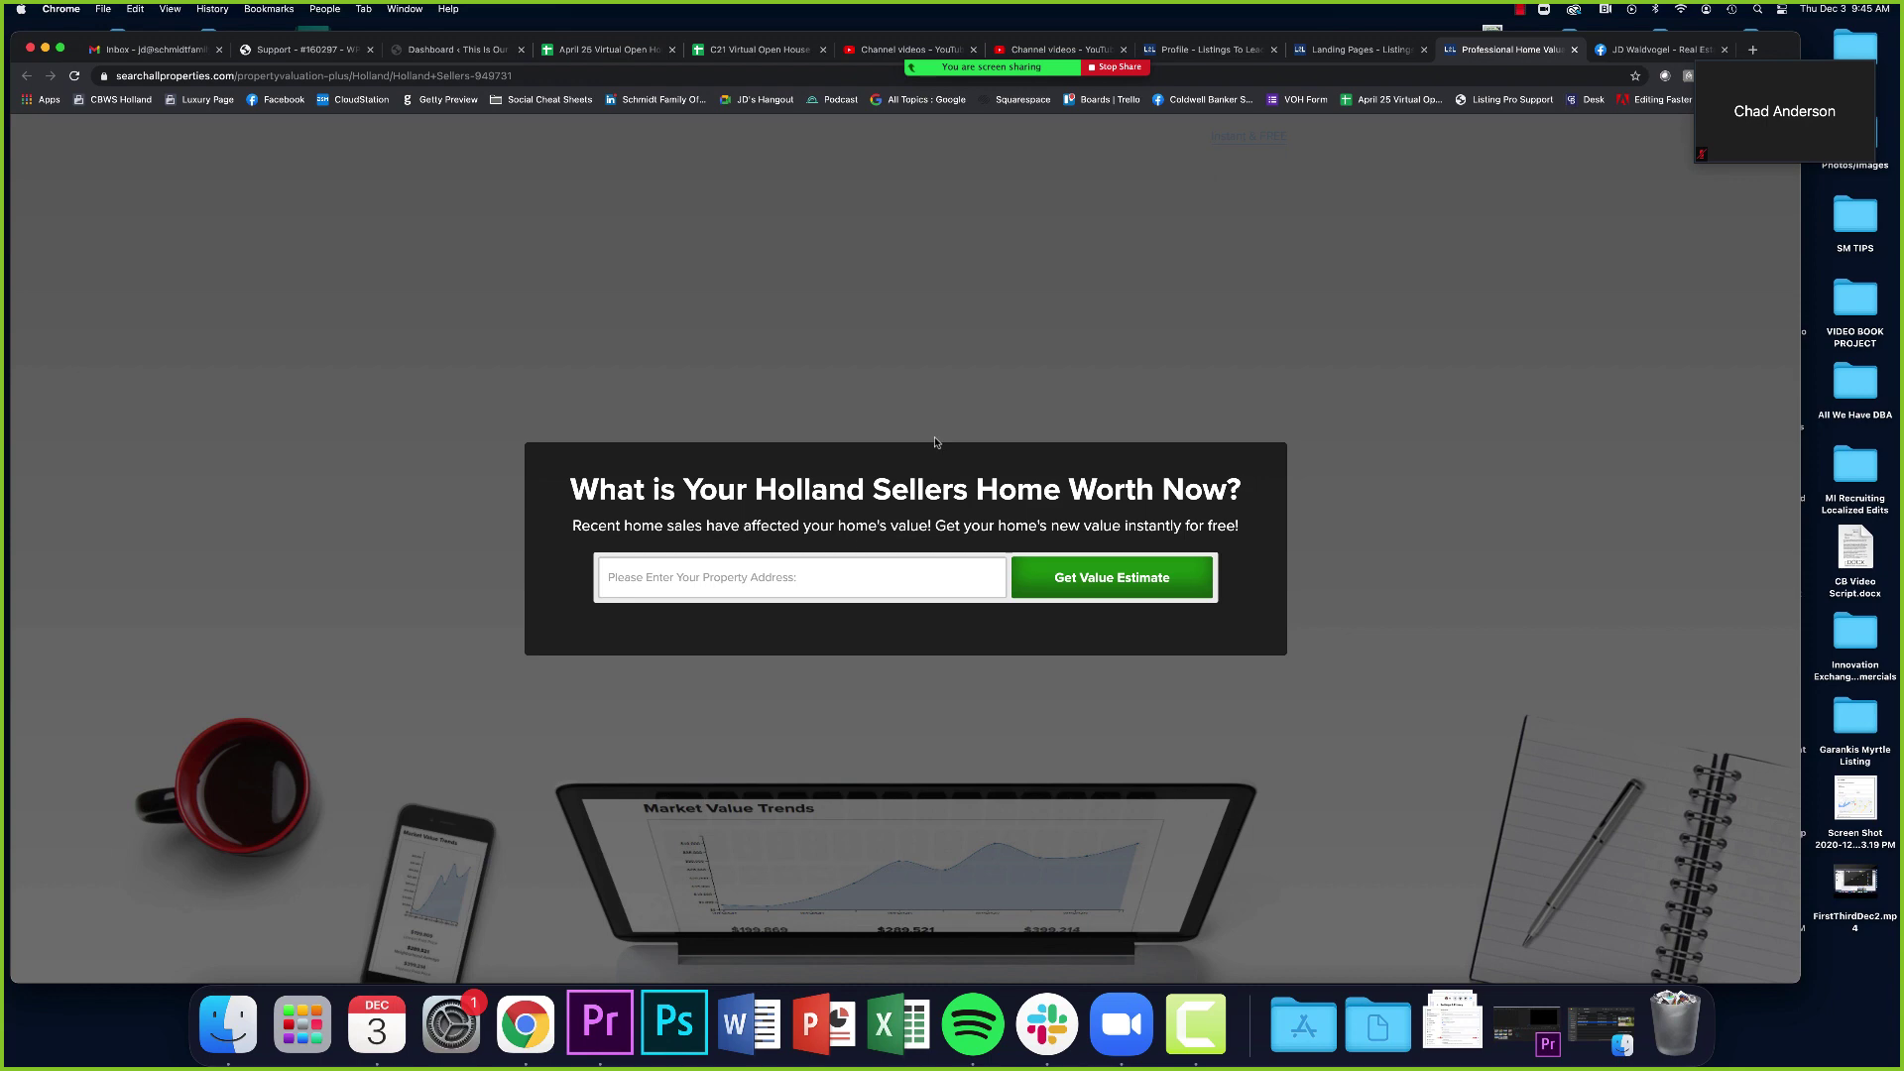
{"action": "key", "text": "super+w"}
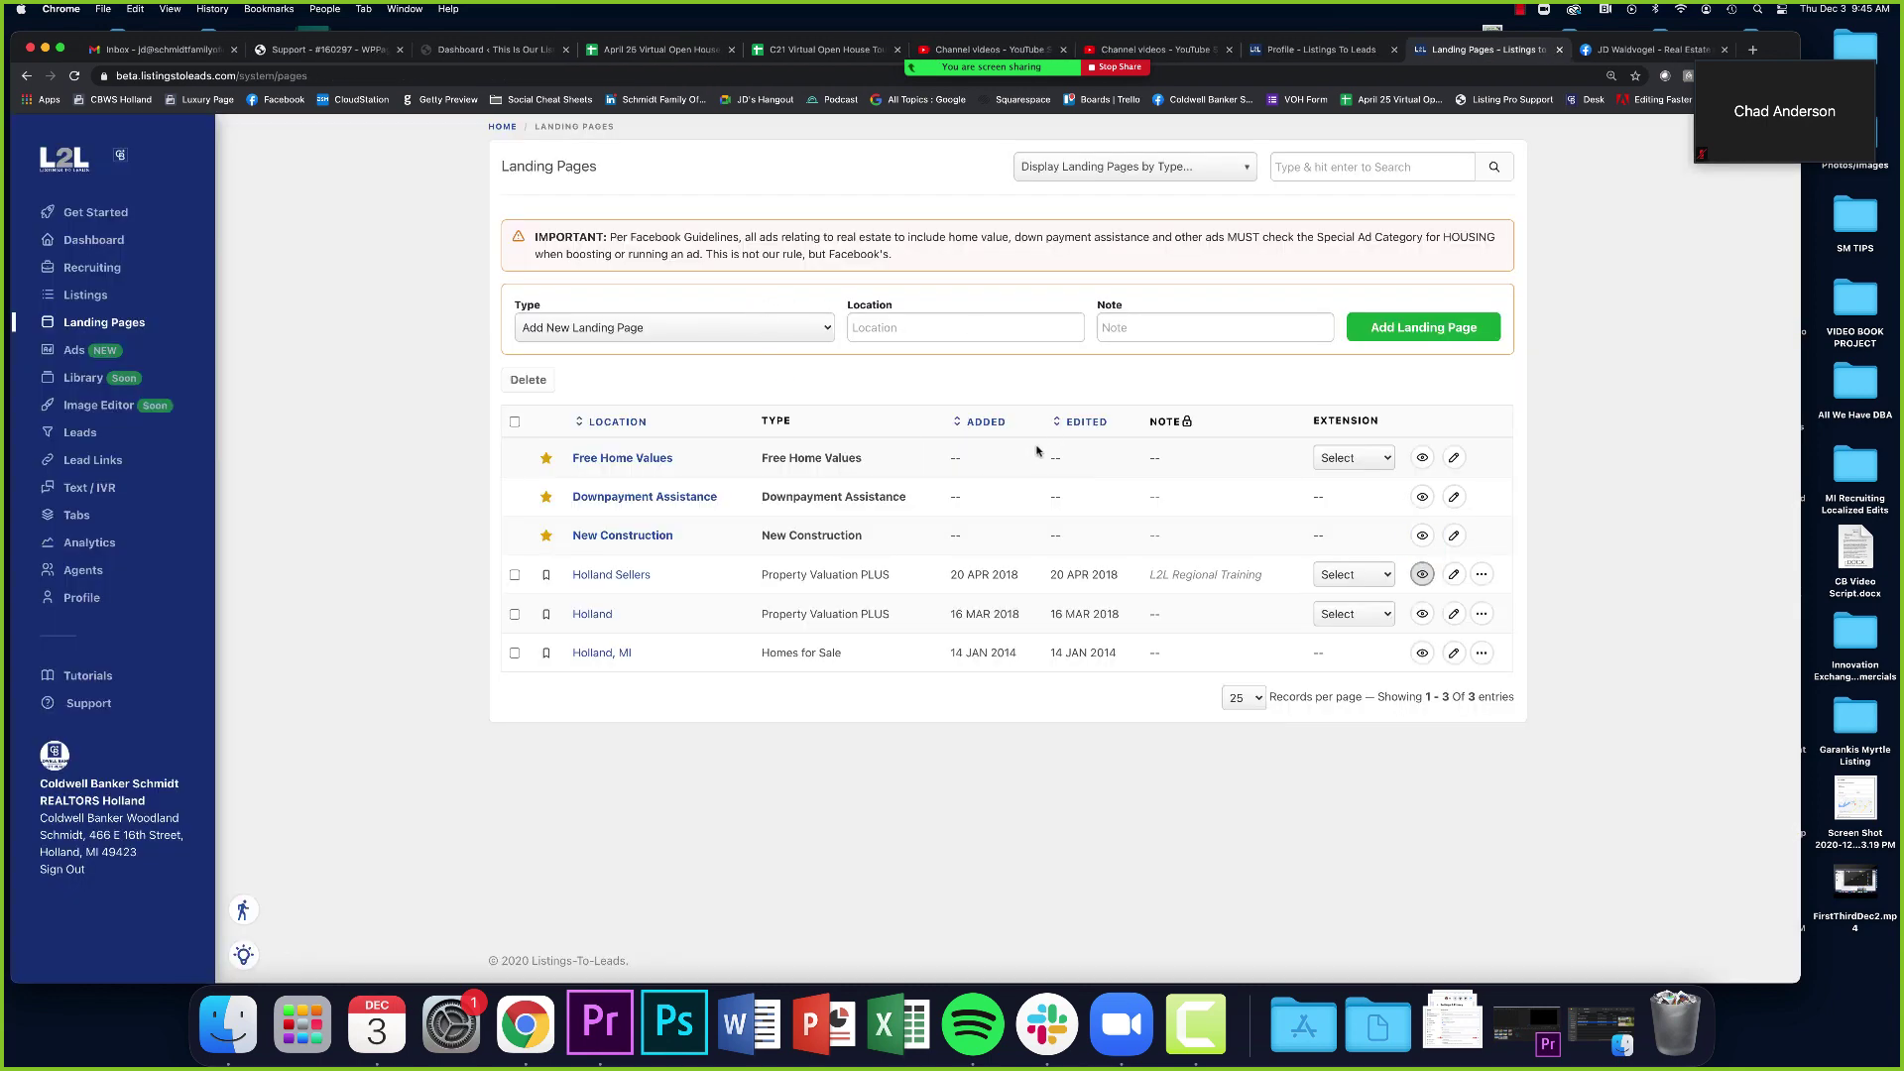
{"action": "left_click", "coordinate": [1320, 48]}
{"action": "scroll", "coordinate": [1003, 608], "scroll_direction": "down", "scroll_amount": 2}
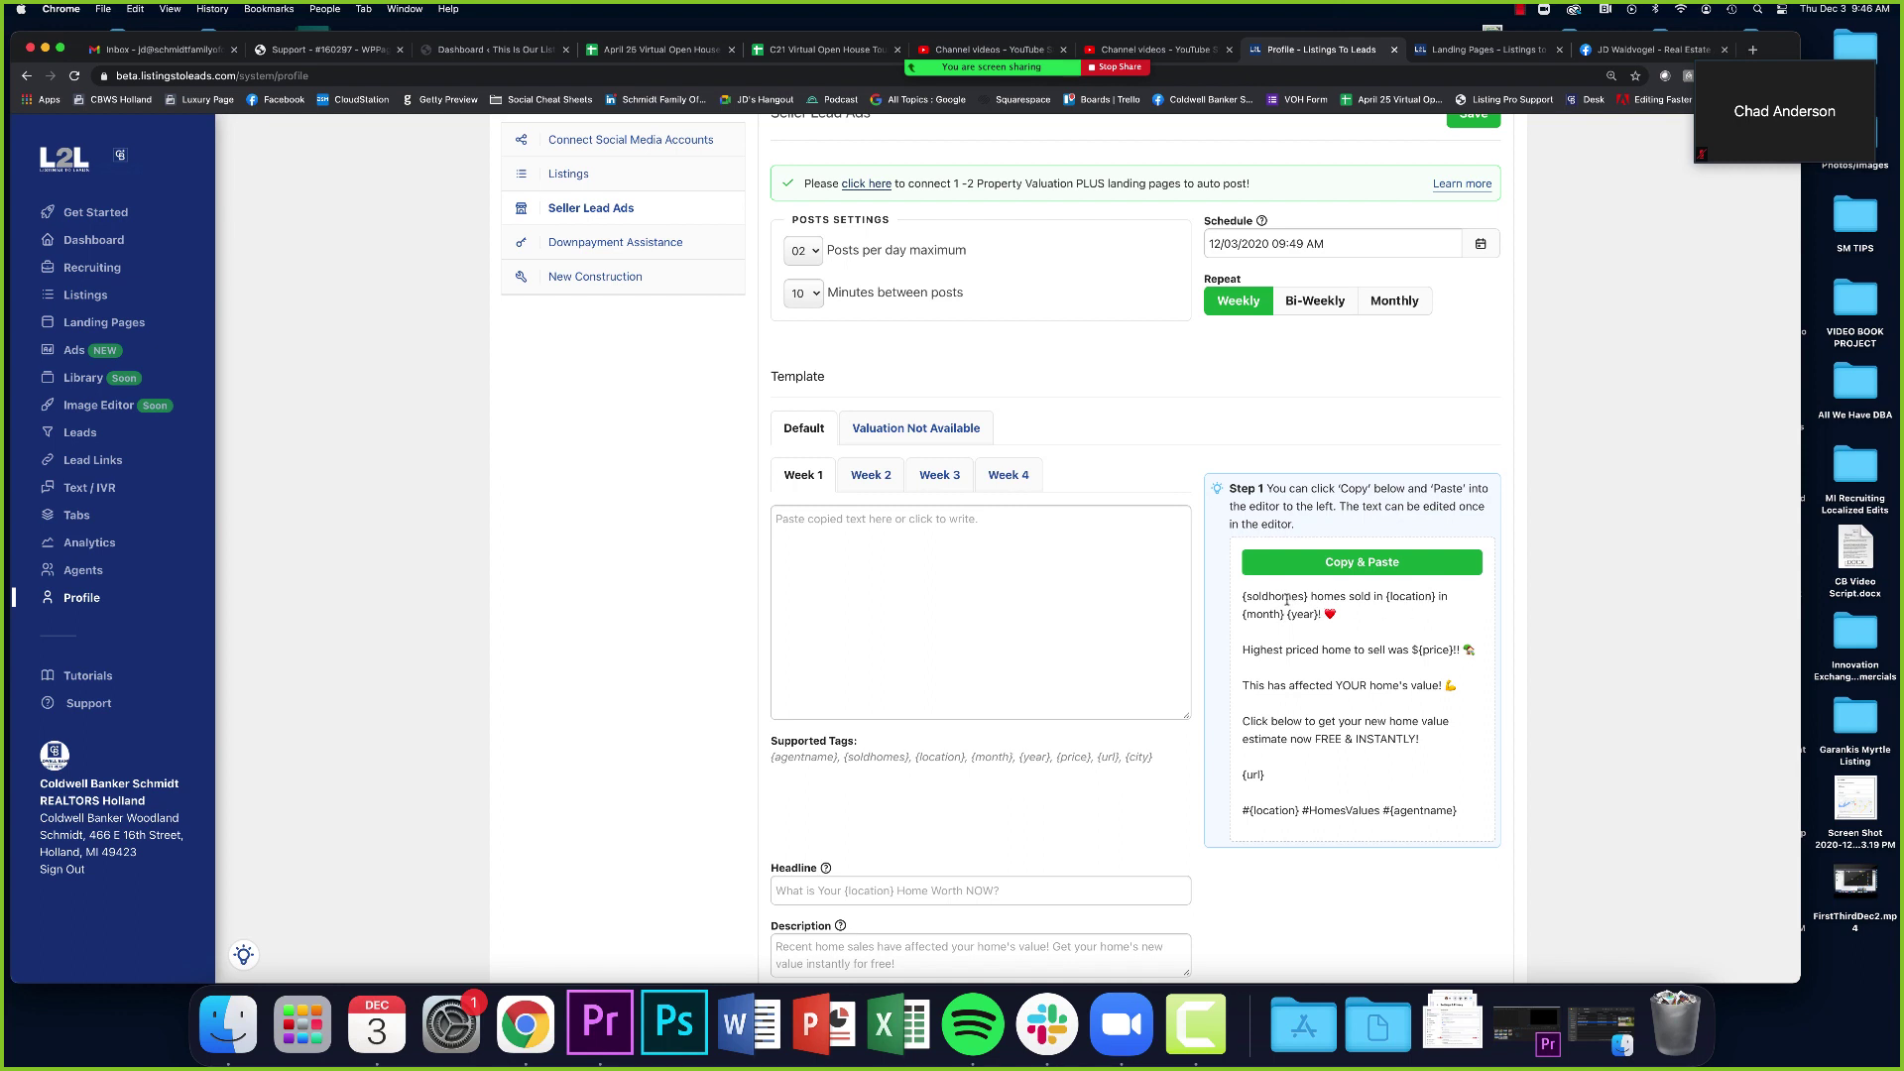
Scroll down and back up through the Seller Lead Ads list
{"action": "scroll", "coordinate": [1286, 600], "scroll_direction": "down", "scroll_amount": 1}
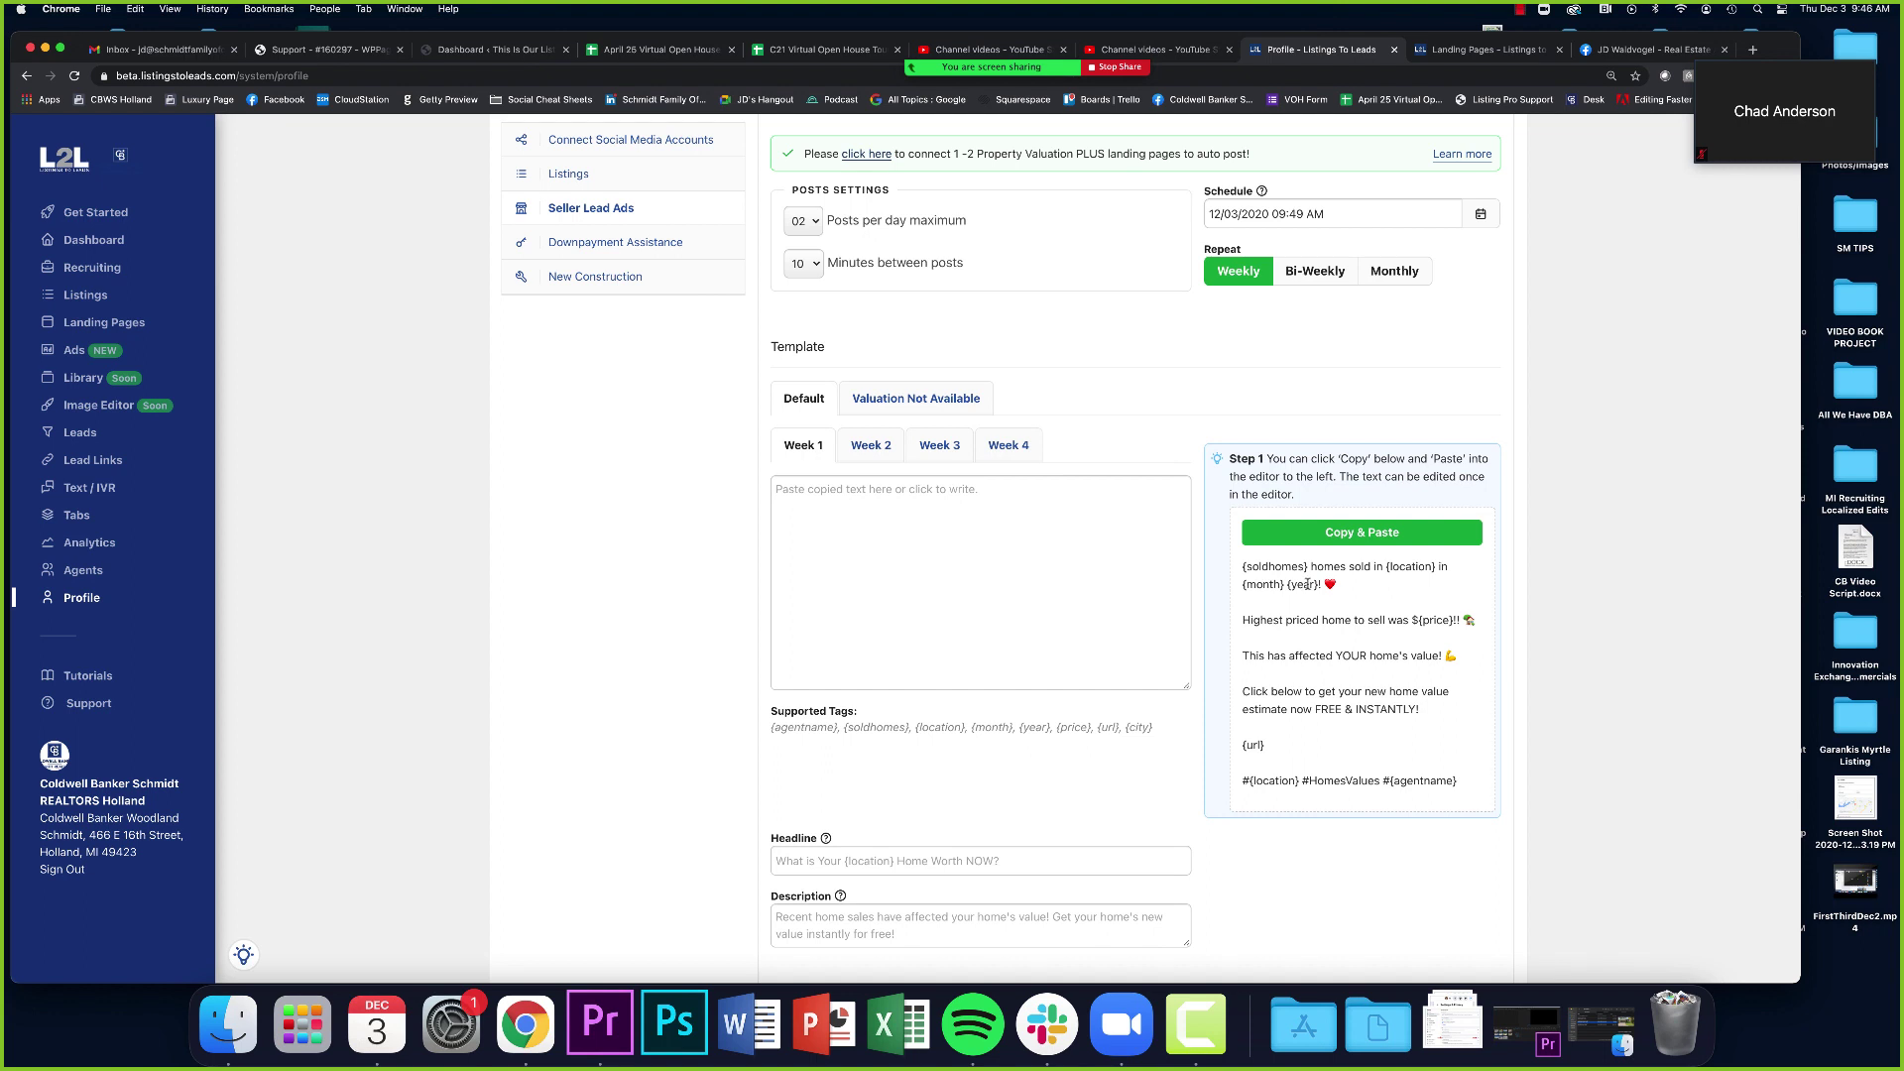
{"action": "scroll", "coordinate": [1295, 644], "scroll_direction": "down", "scroll_amount": 1}
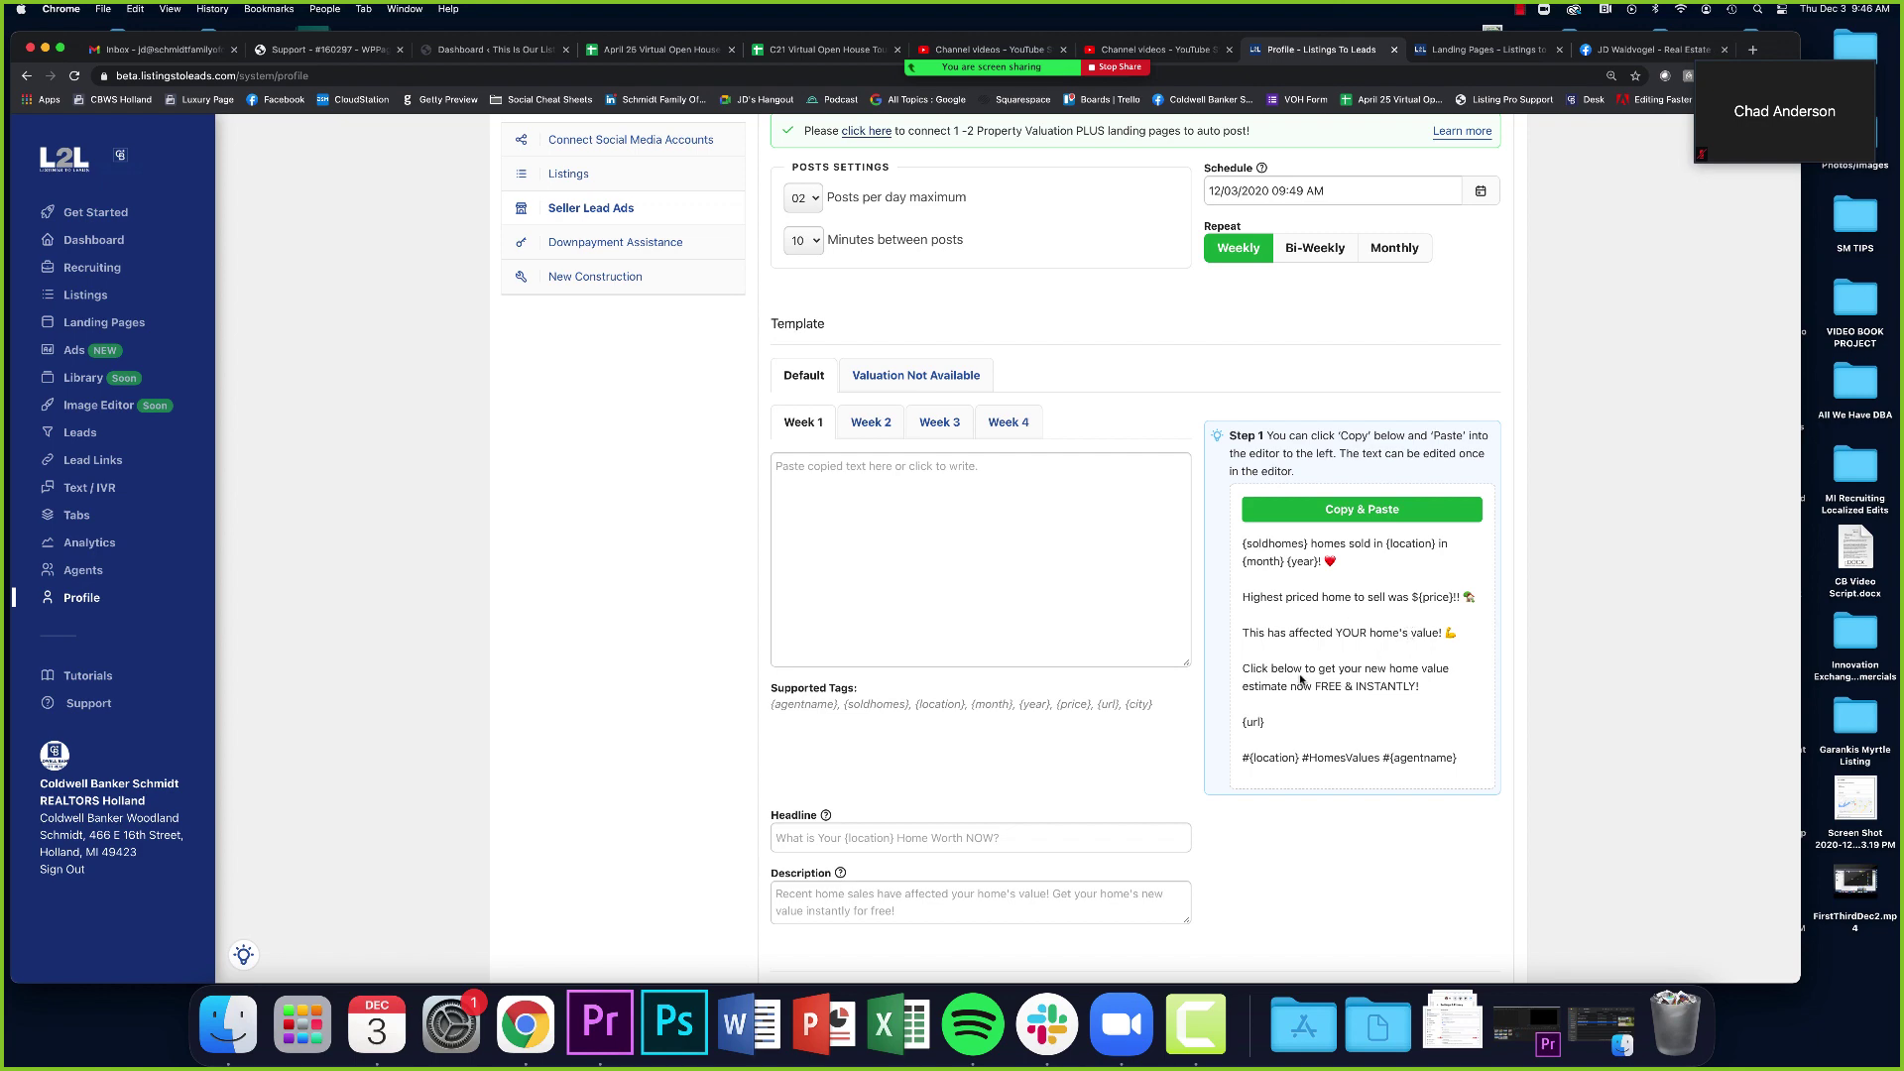
{"action": "scroll", "coordinate": [1022, 714], "scroll_direction": "down", "scroll_amount": 1}
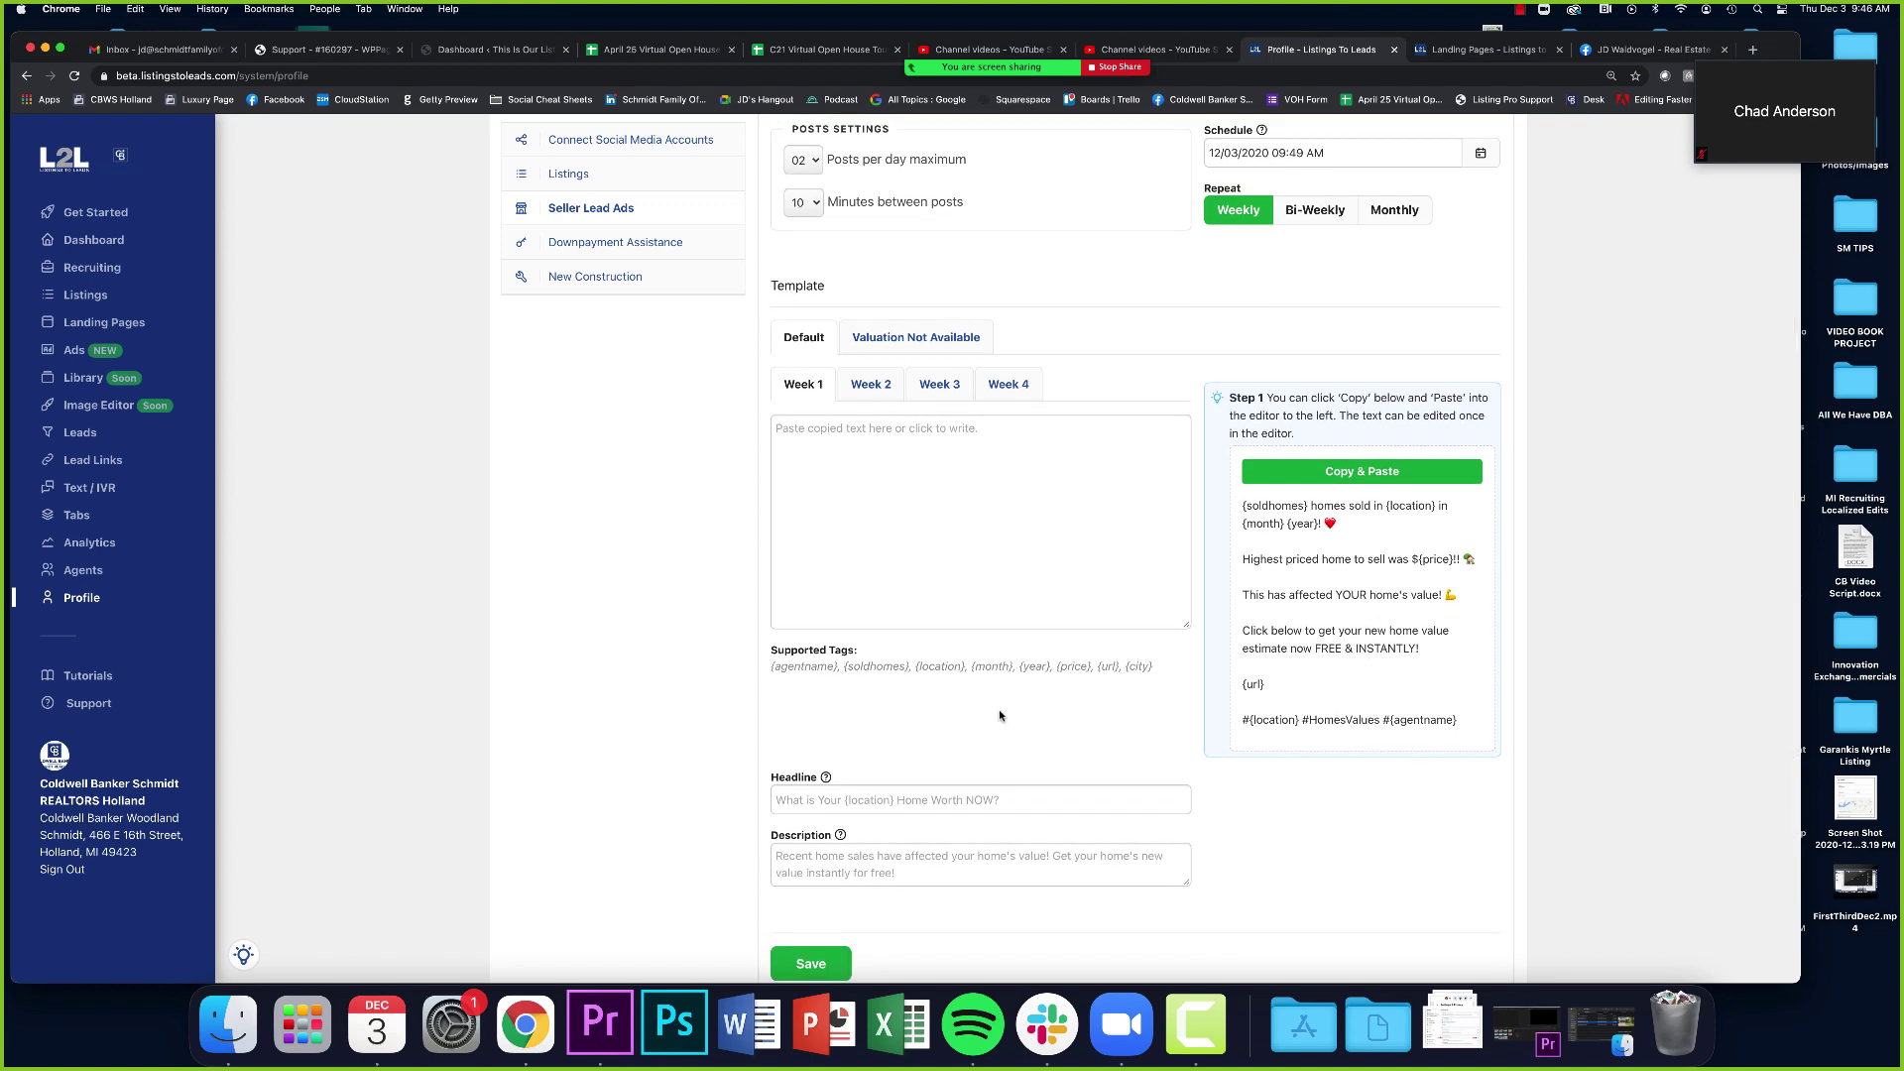
{"action": "scroll", "coordinate": [1000, 717], "scroll_direction": "up", "scroll_amount": 3}
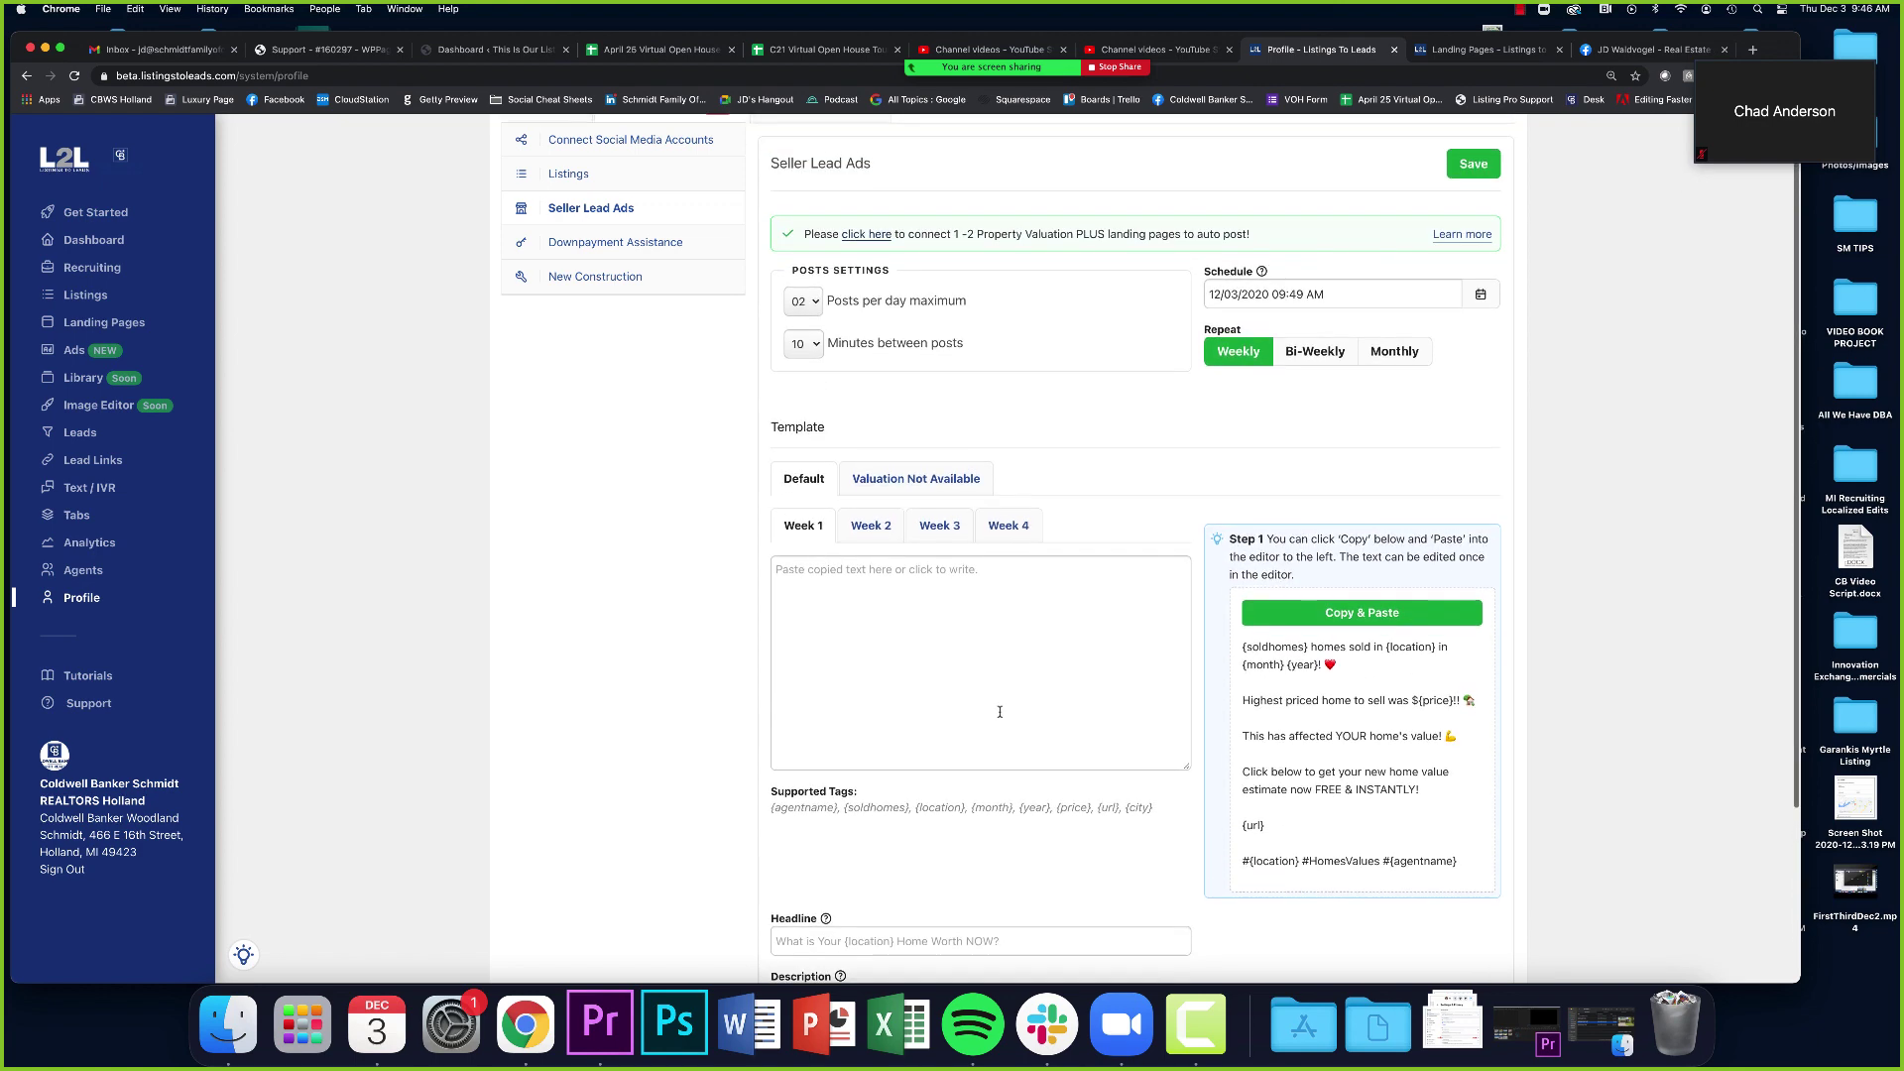
{"action": "scroll", "coordinate": [1000, 711], "scroll_direction": "up", "scroll_amount": 2}
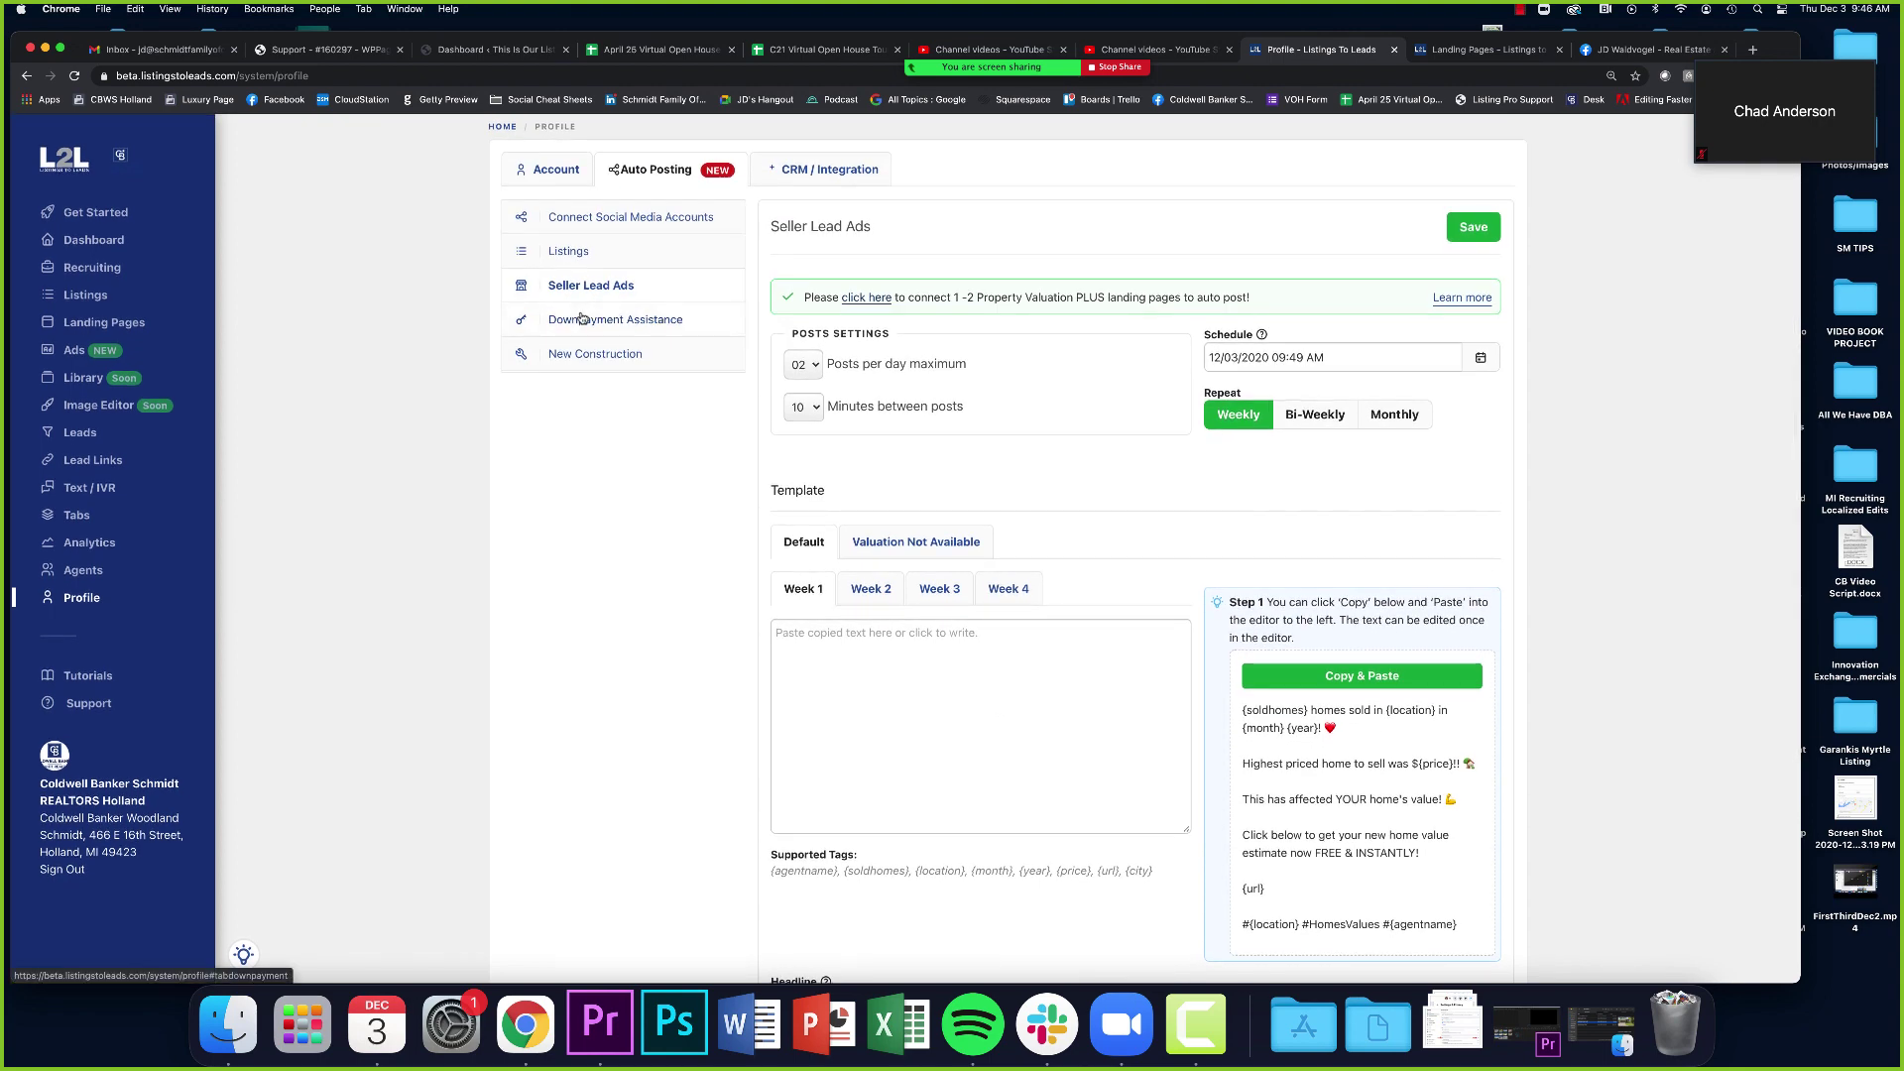
Preview the Downpayment Assistance and New Construction templates, then go back to Listings
{"action": "left_click", "coordinate": [579, 318]}
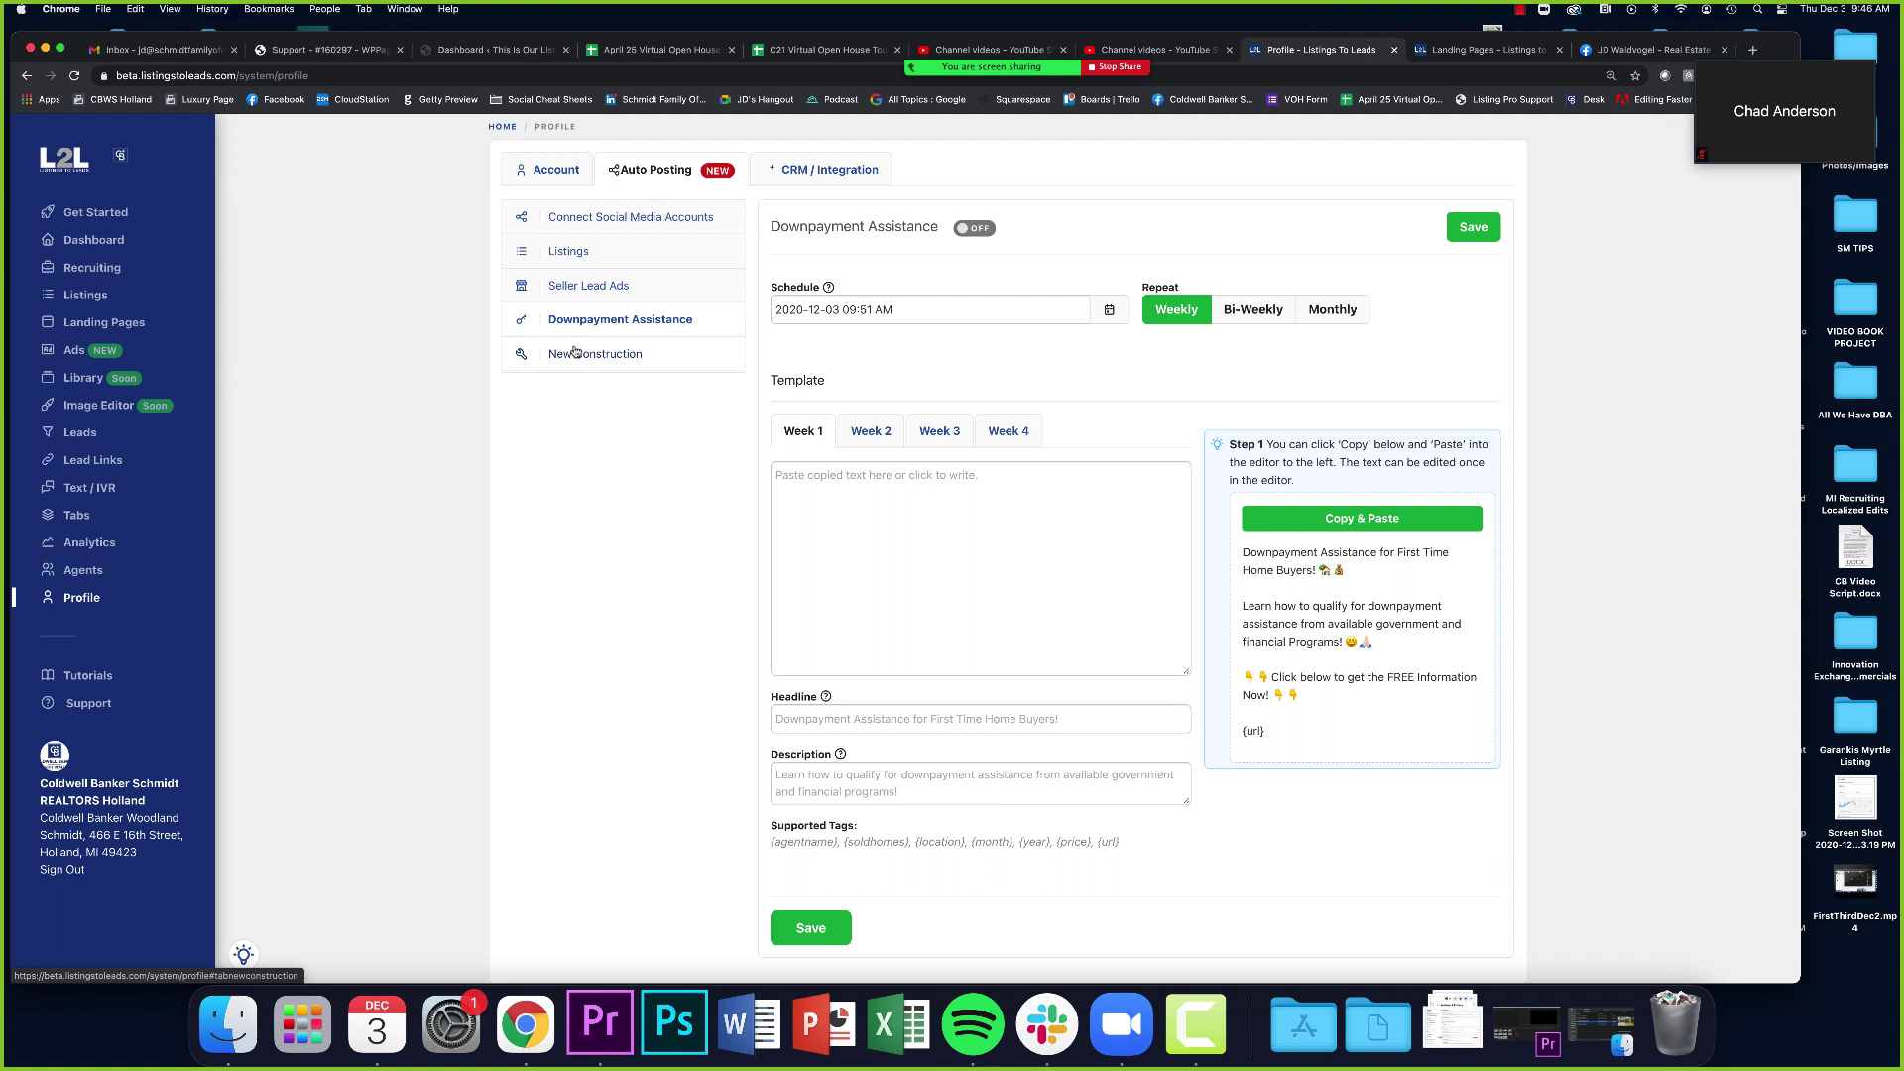
{"action": "left_click", "coordinate": [575, 352]}
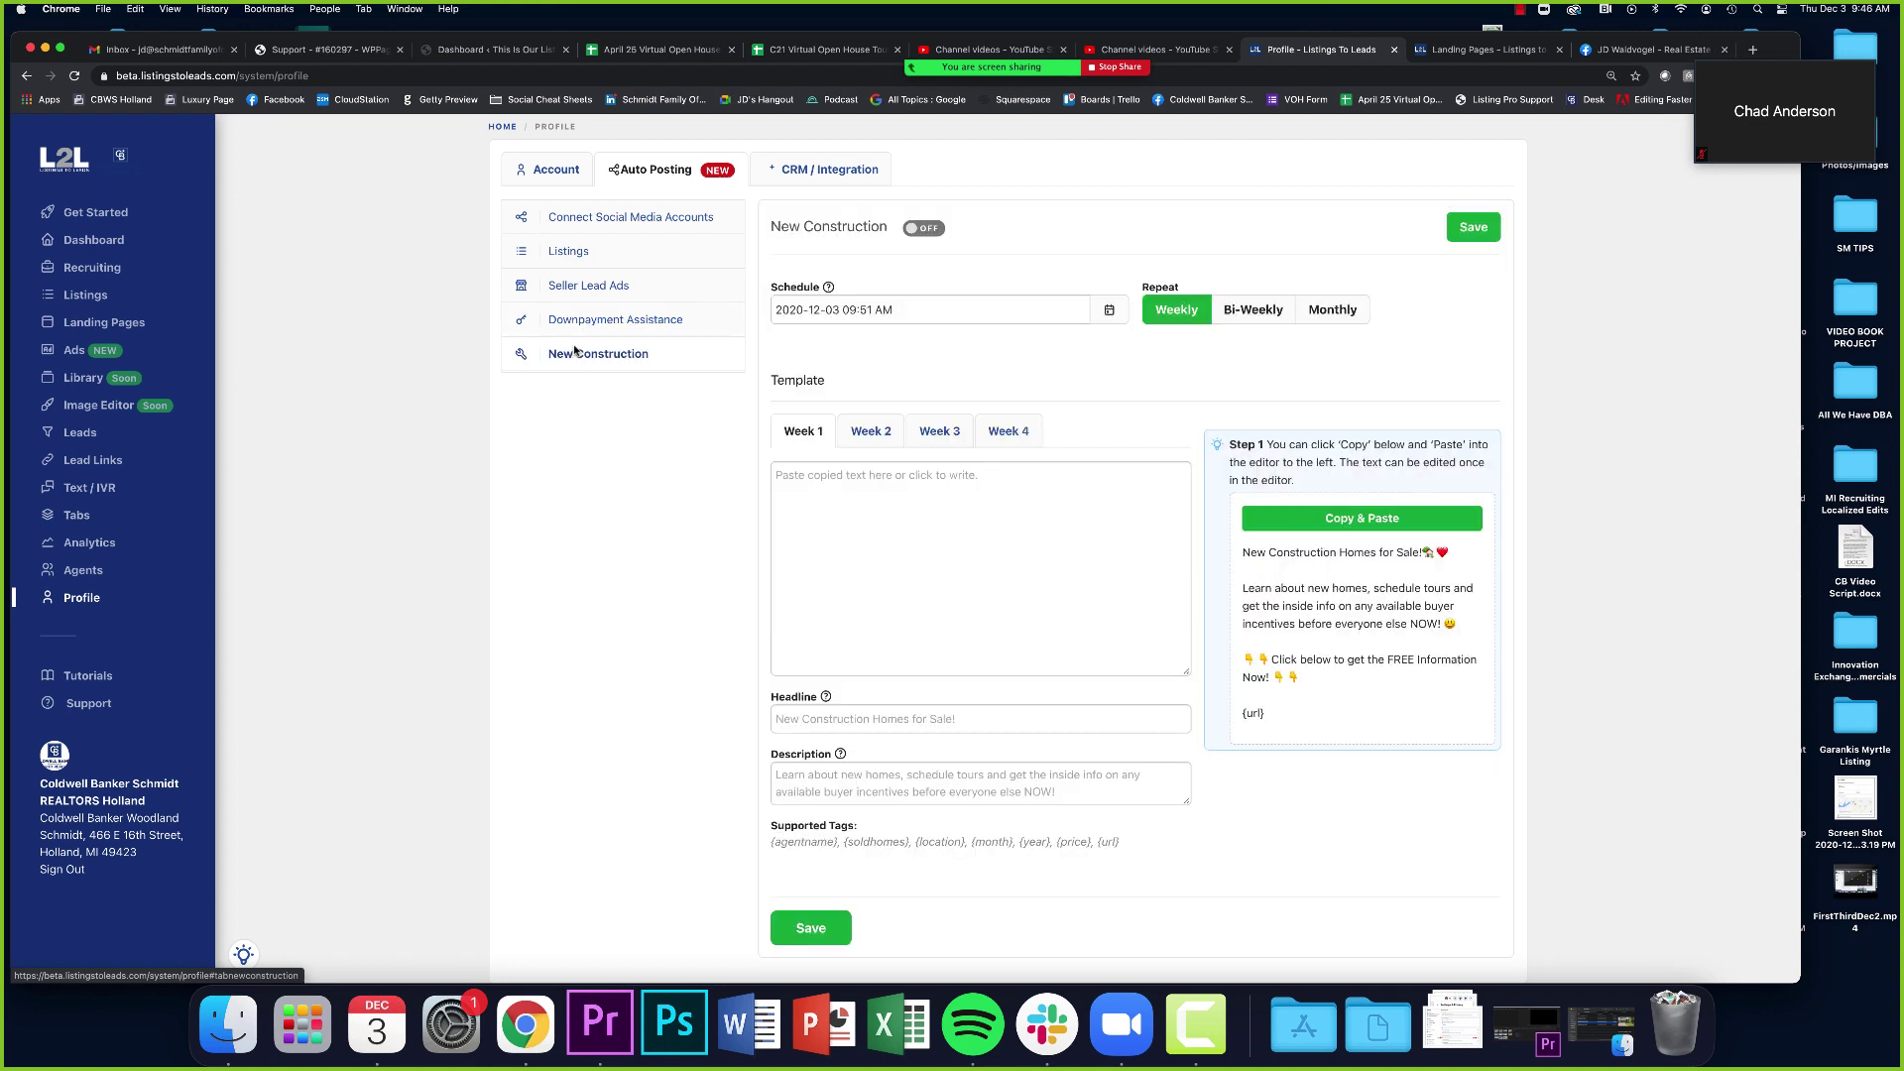
{"action": "left_click", "coordinate": [603, 254]}
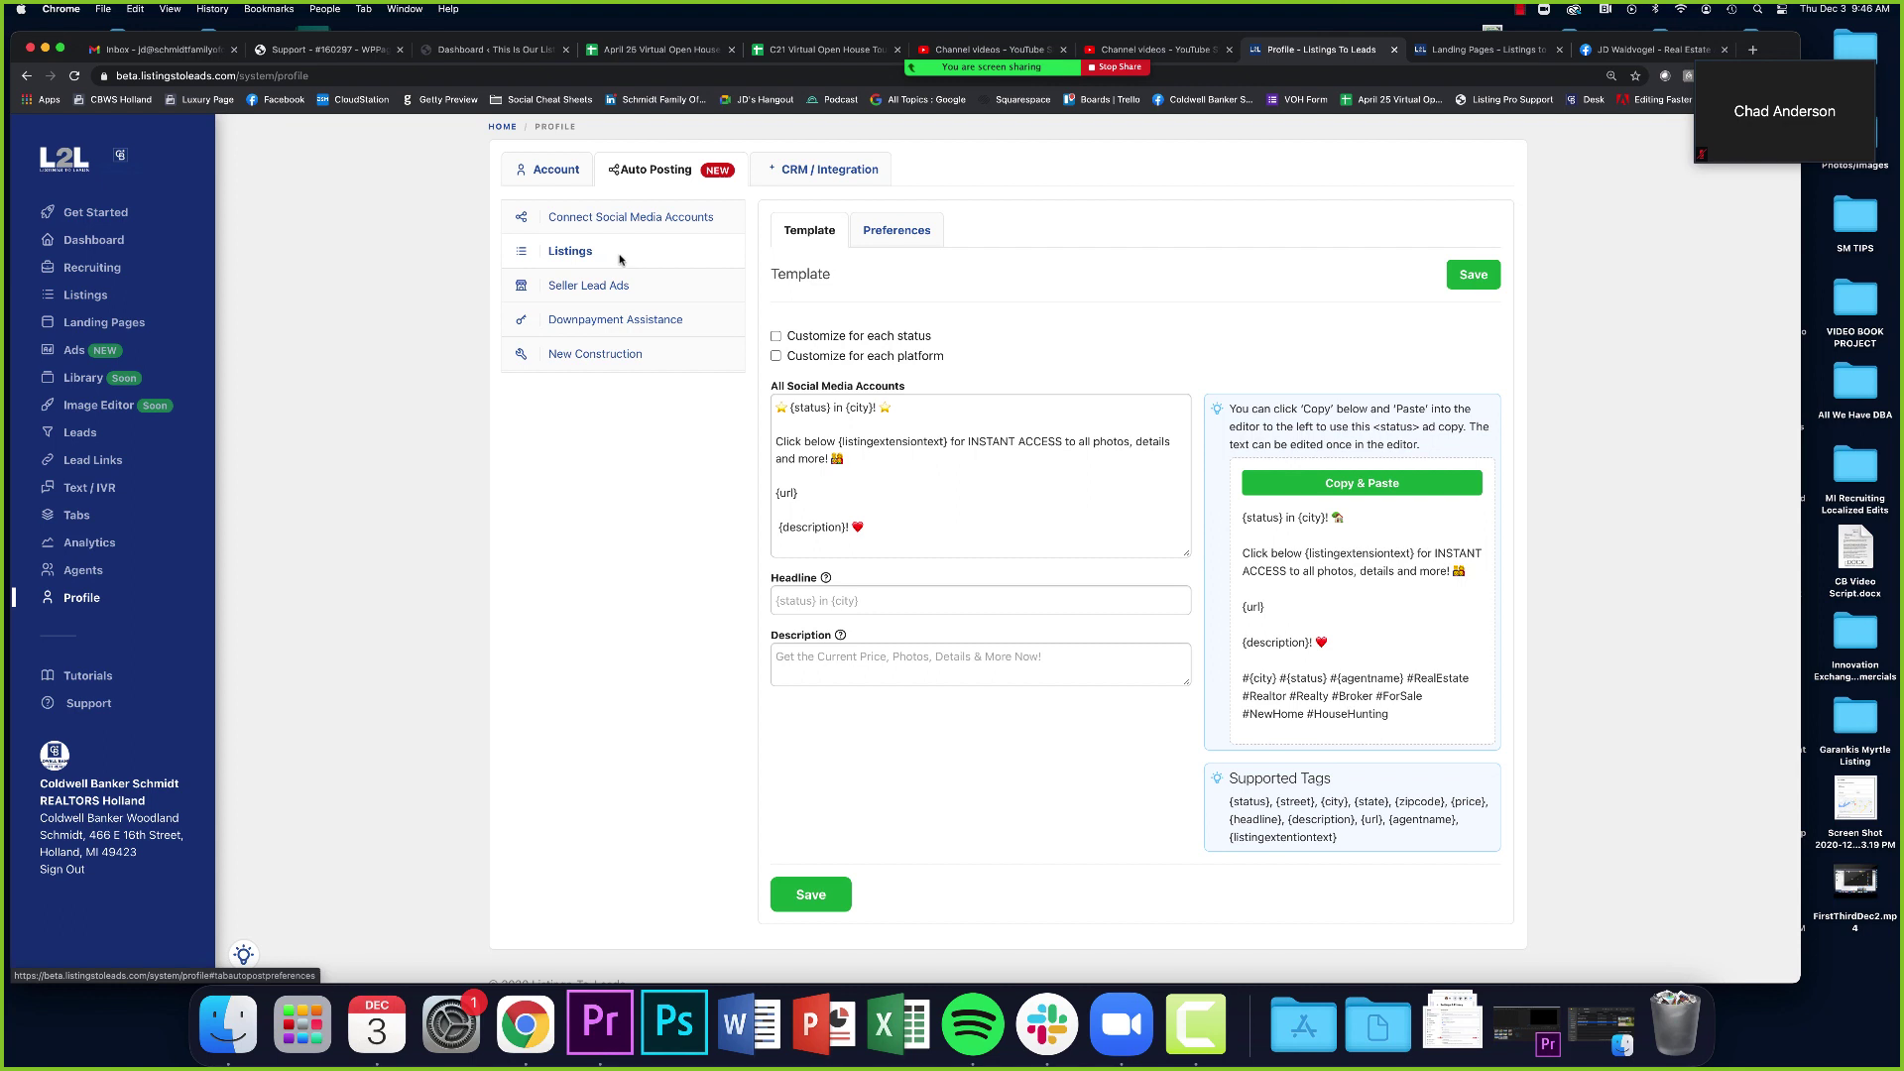
{"action": "left_click", "coordinate": [612, 355]}
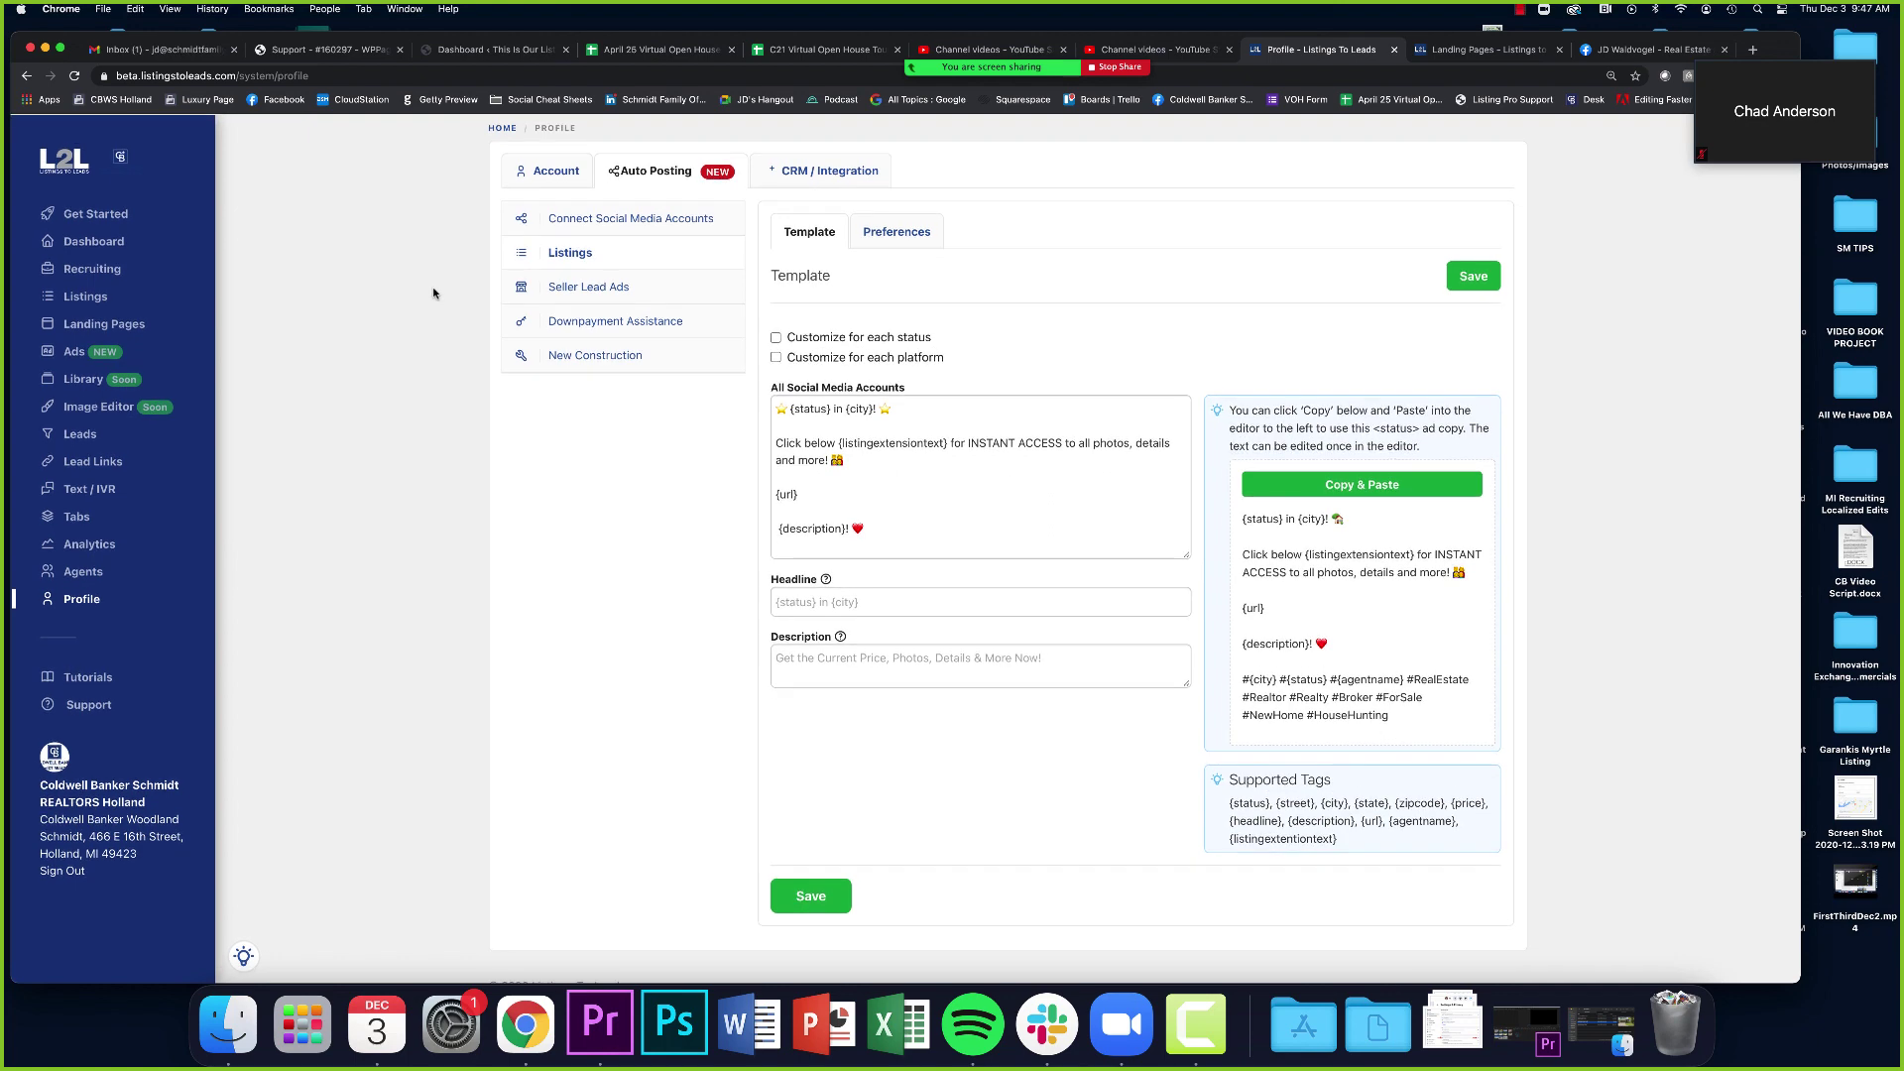
{"action": "mouse_move", "coordinate": [1024, 63]}
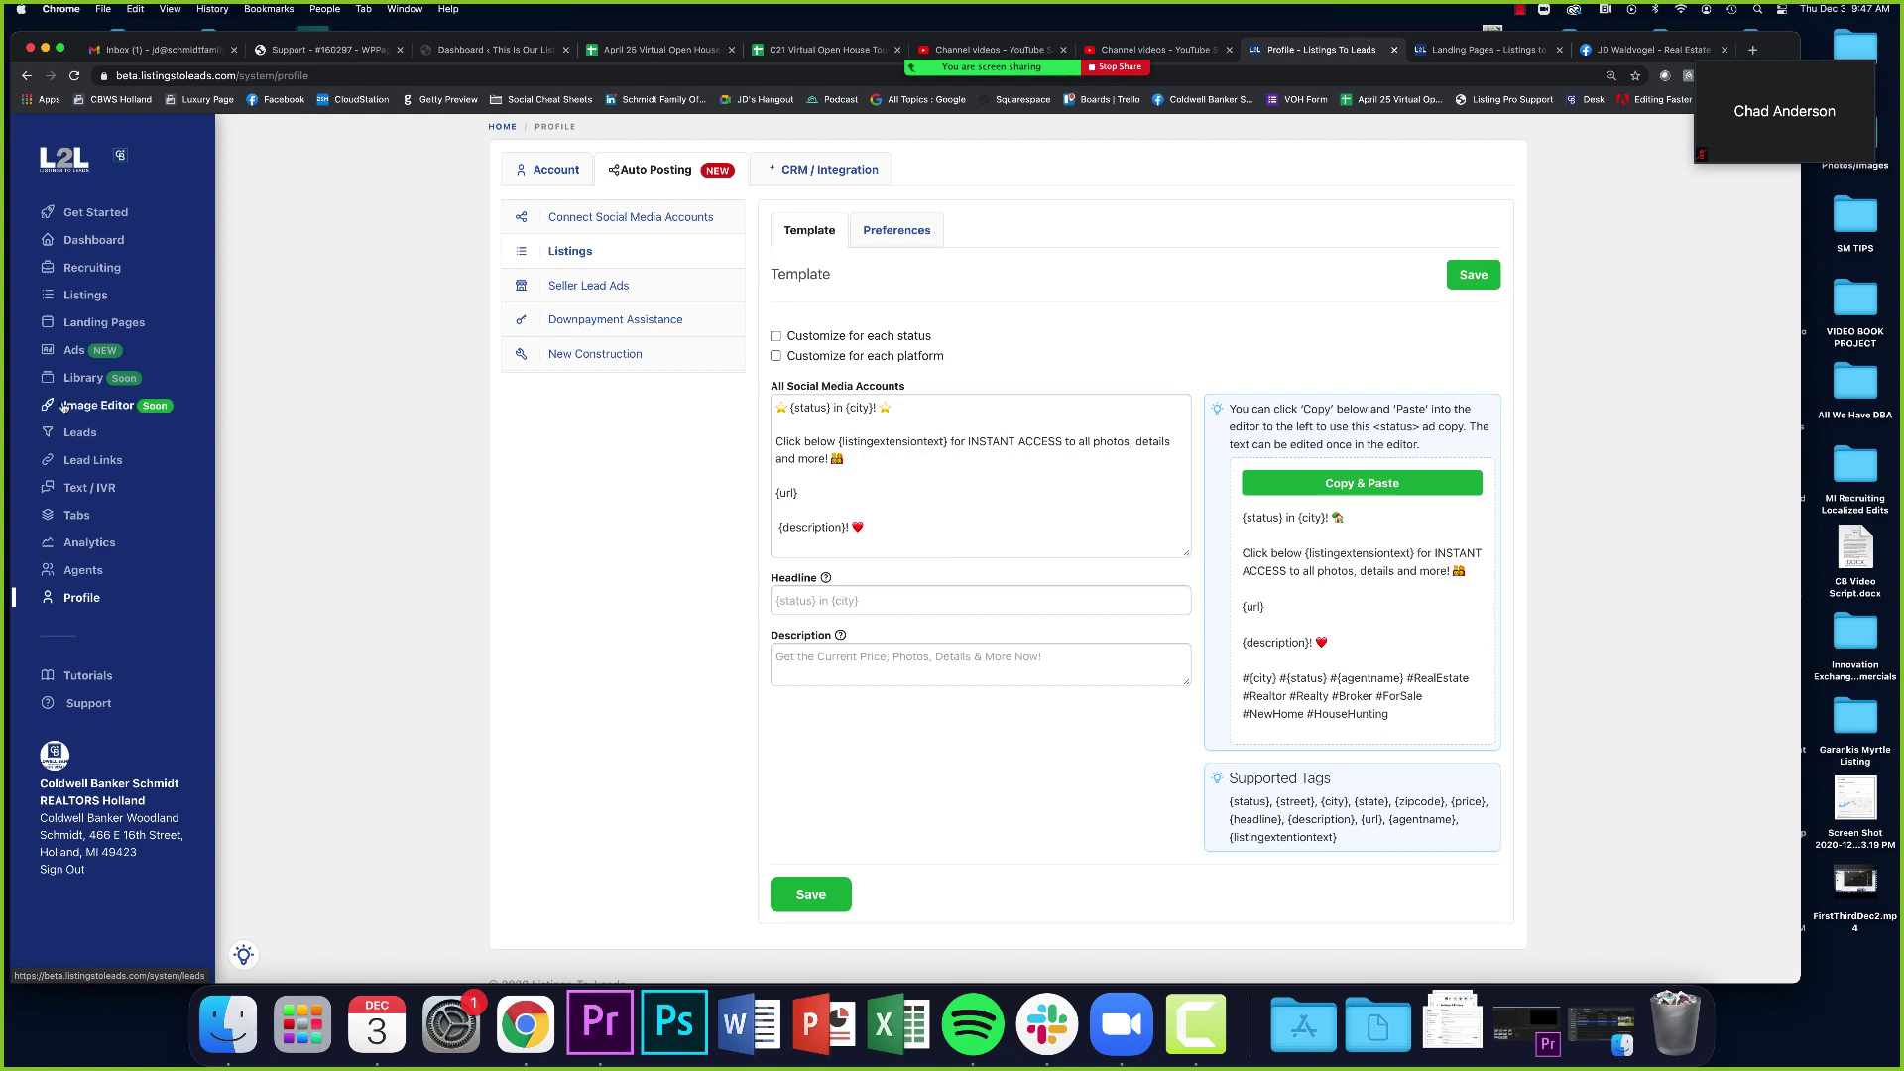
{"action": "scroll", "coordinate": [359, 353], "scroll_direction": "up", "scroll_amount": 1}
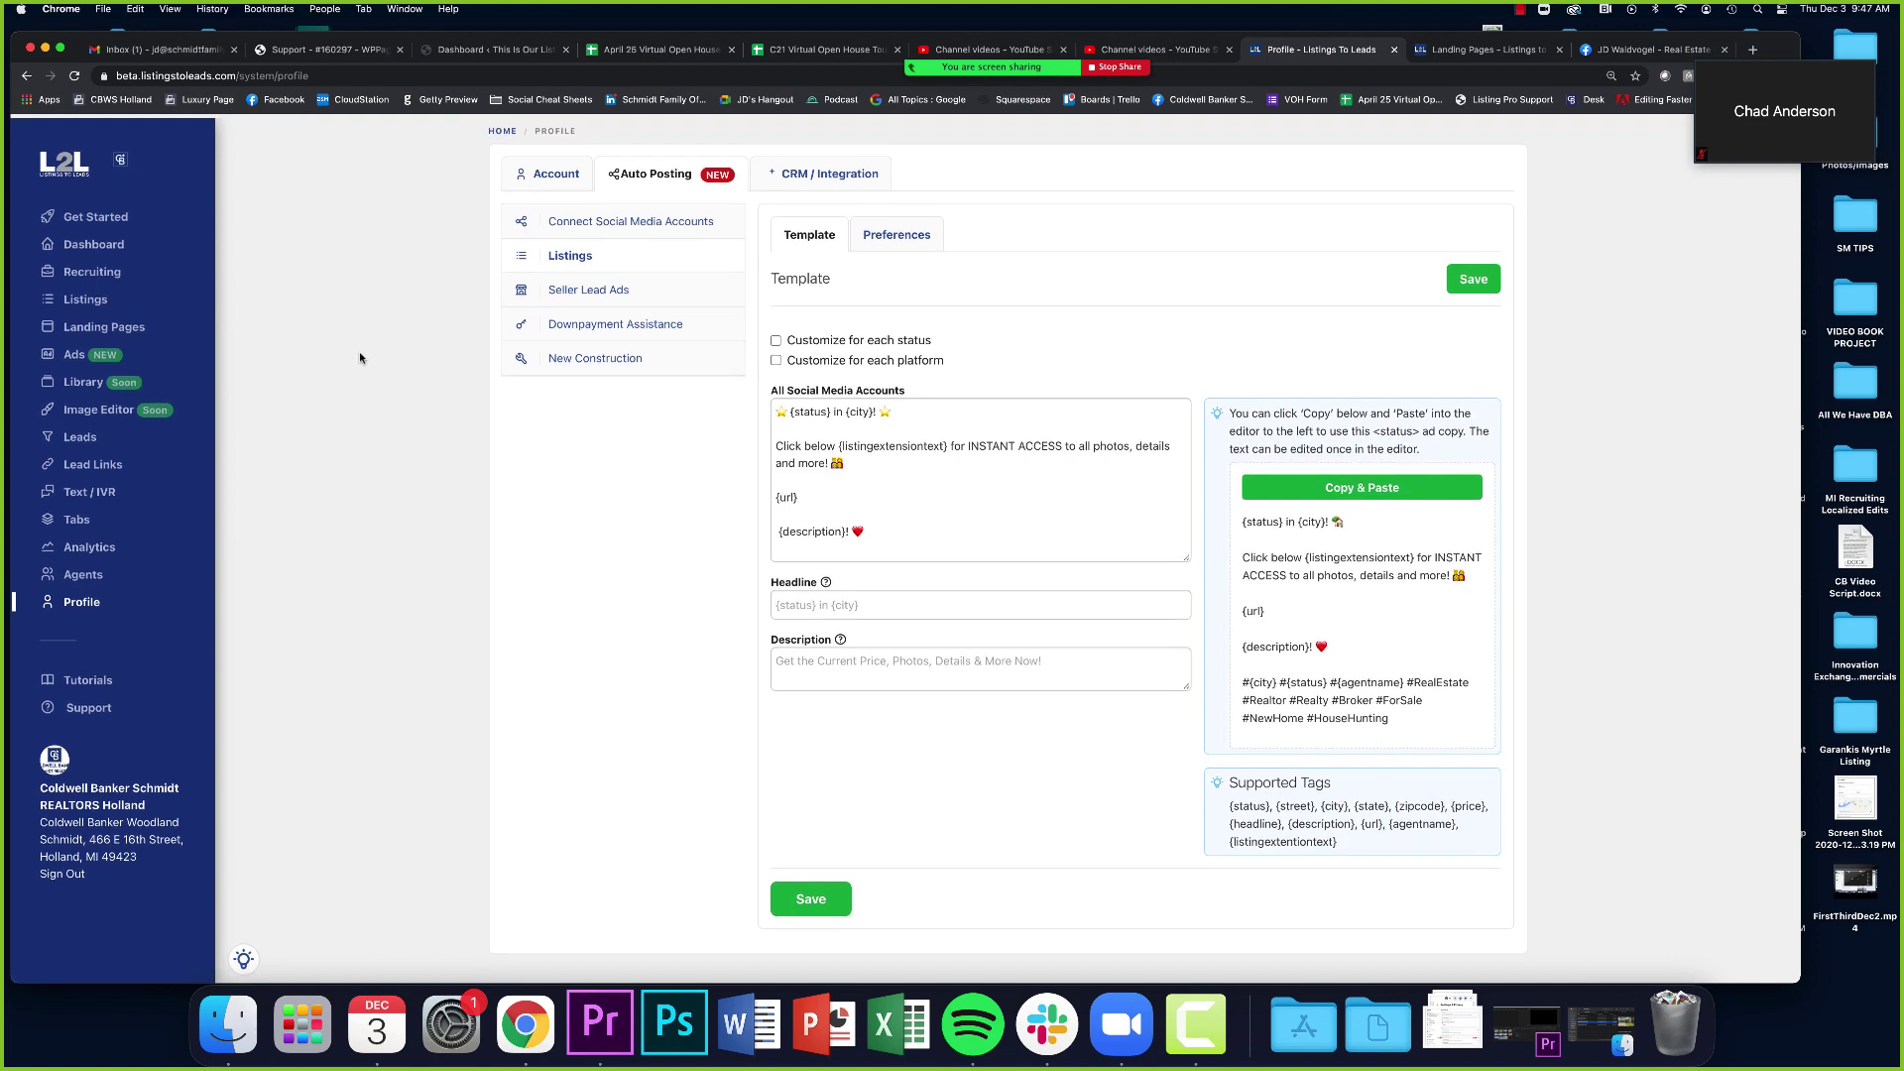
{"action": "scroll", "coordinate": [361, 357], "scroll_direction": "down", "scroll_amount": 1}
Go from the home dashboard to Profile's Auto Posting tab to see the Facebook connection
{"action": "left_click", "coordinate": [502, 131]}
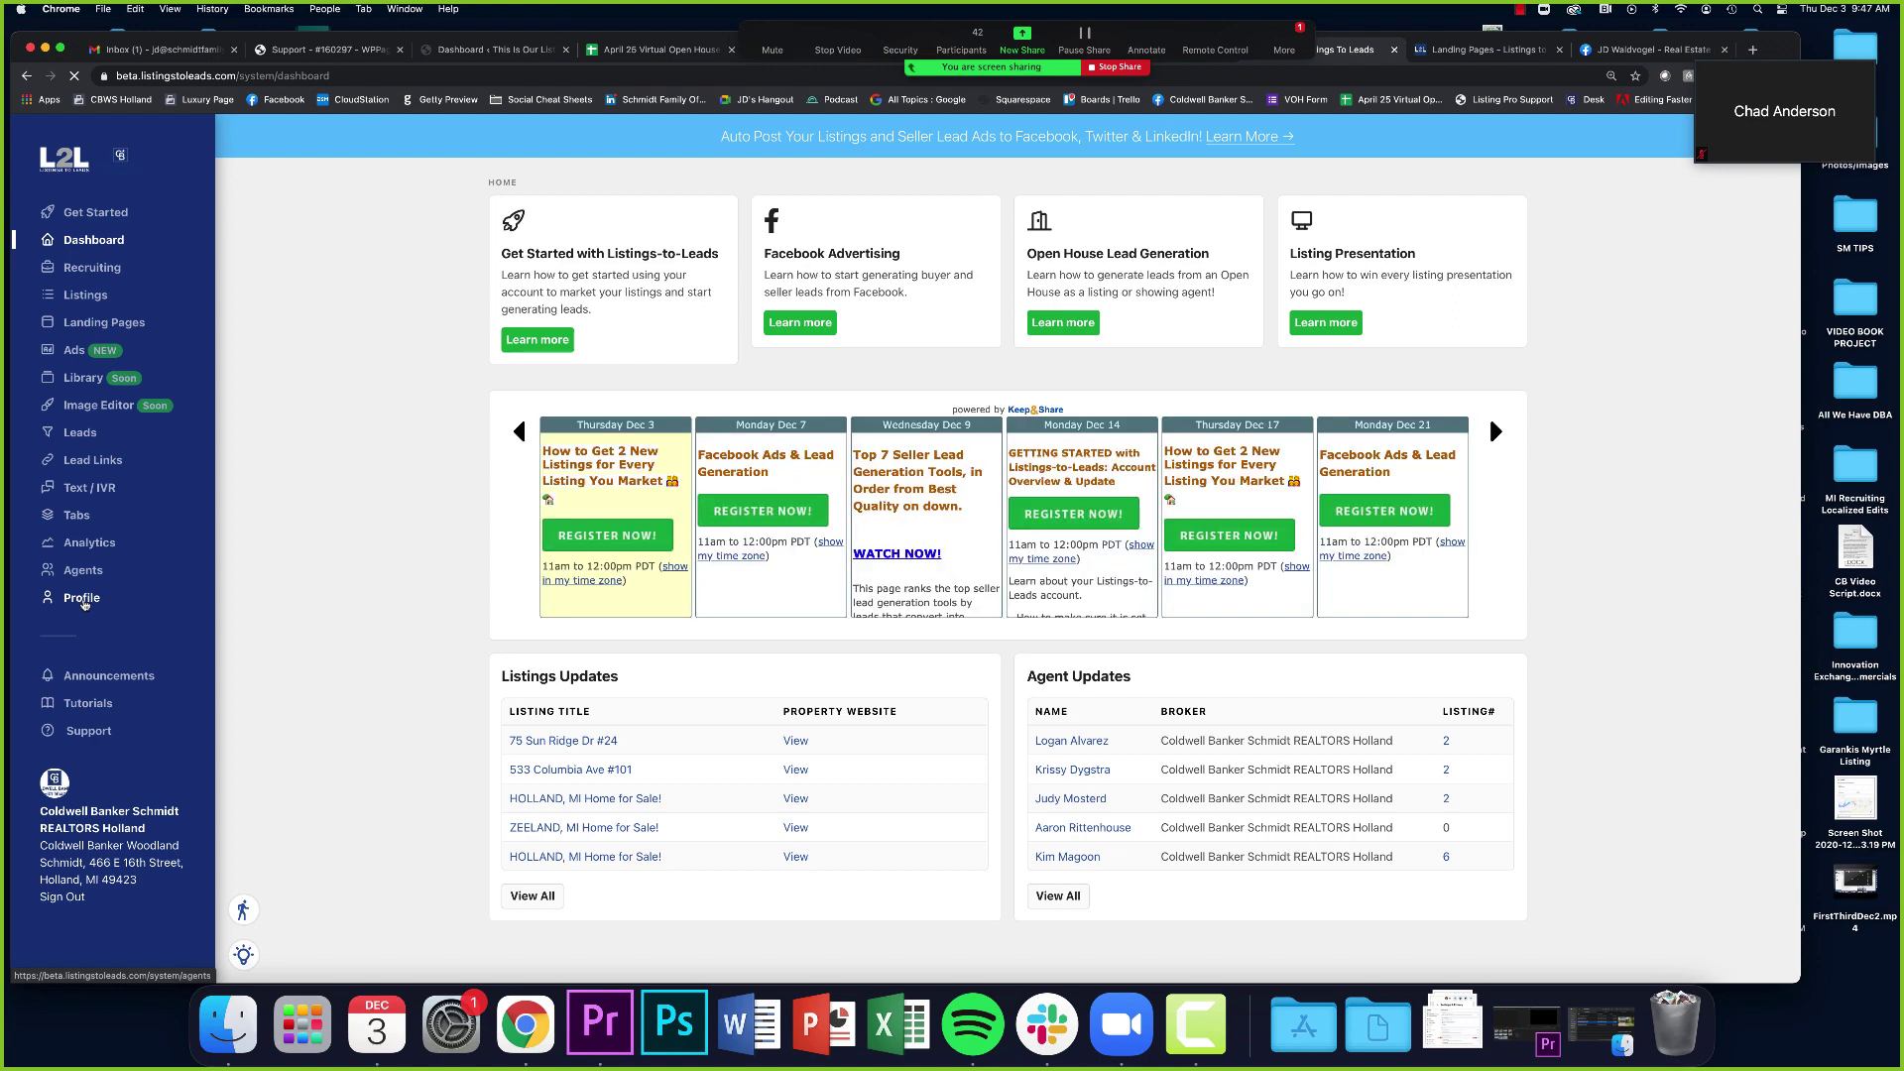
{"action": "left_click", "coordinate": [84, 601]}
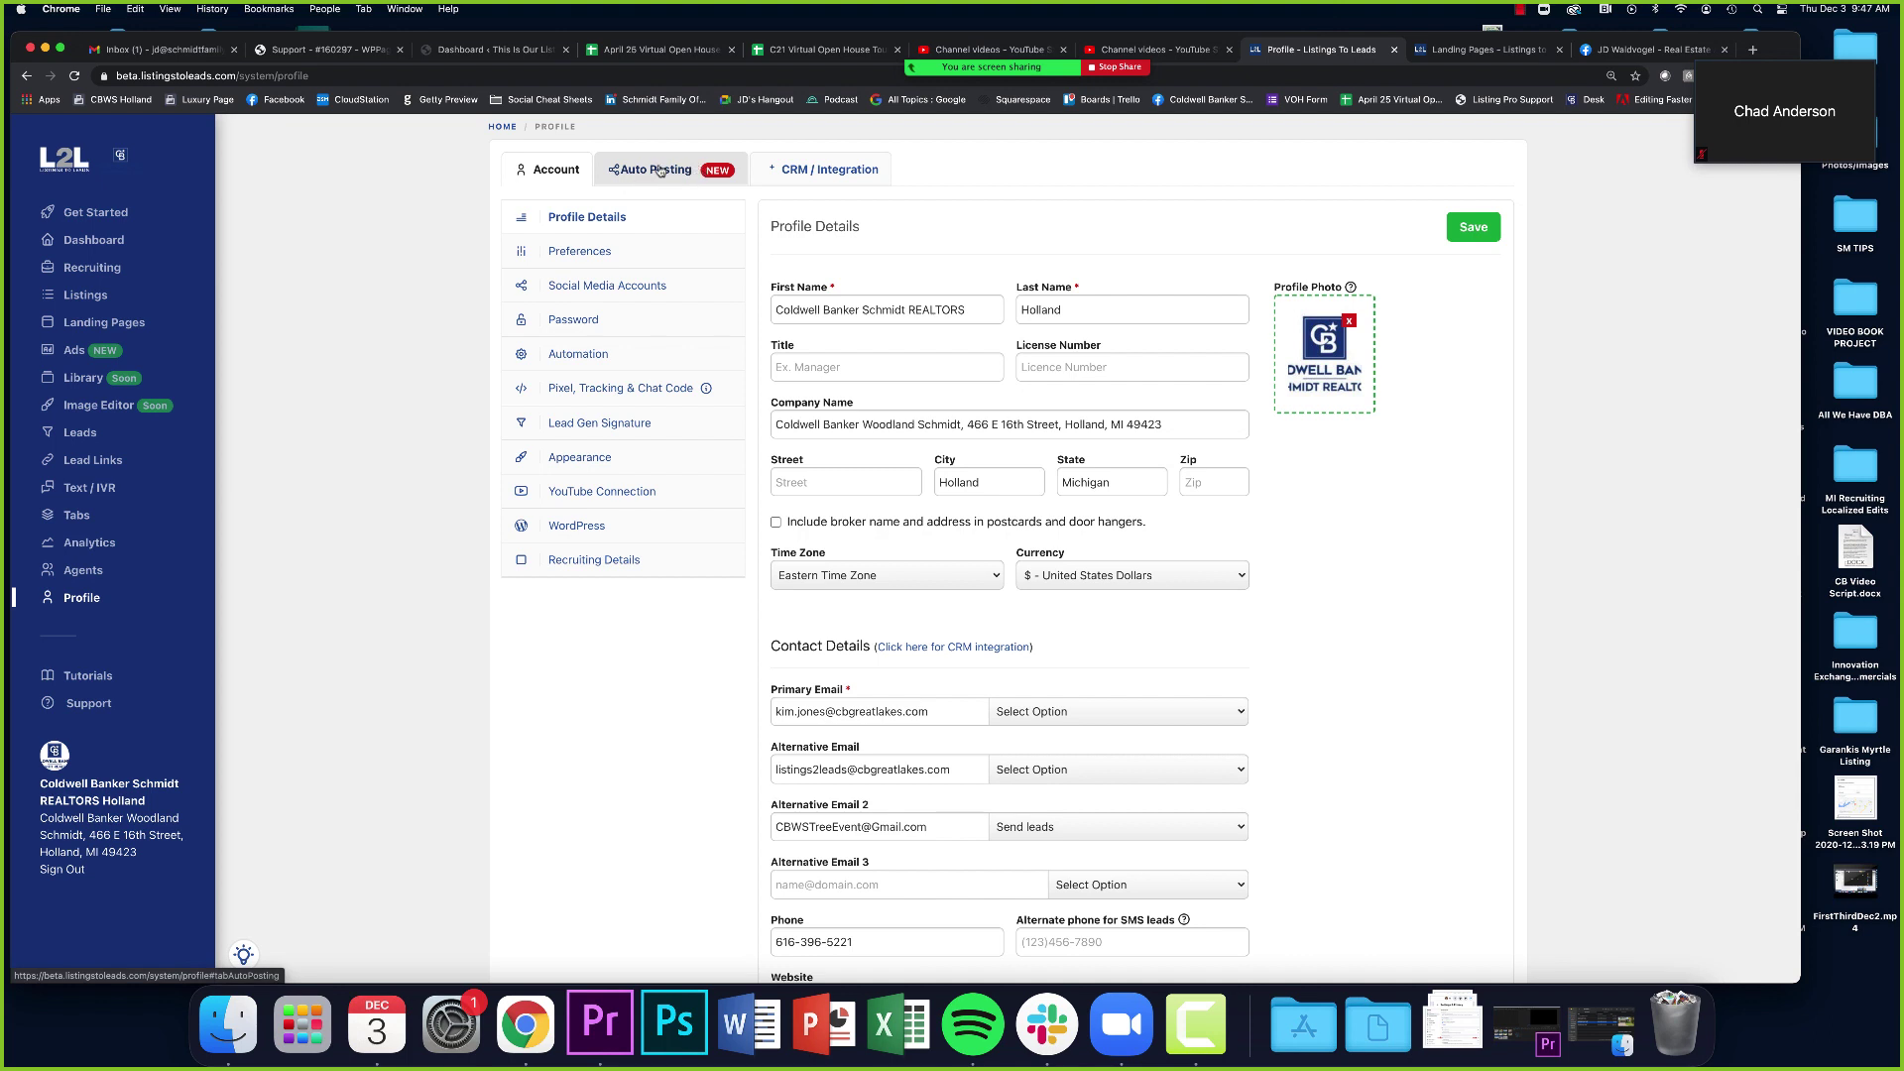
{"action": "left_click", "coordinate": [653, 172]}
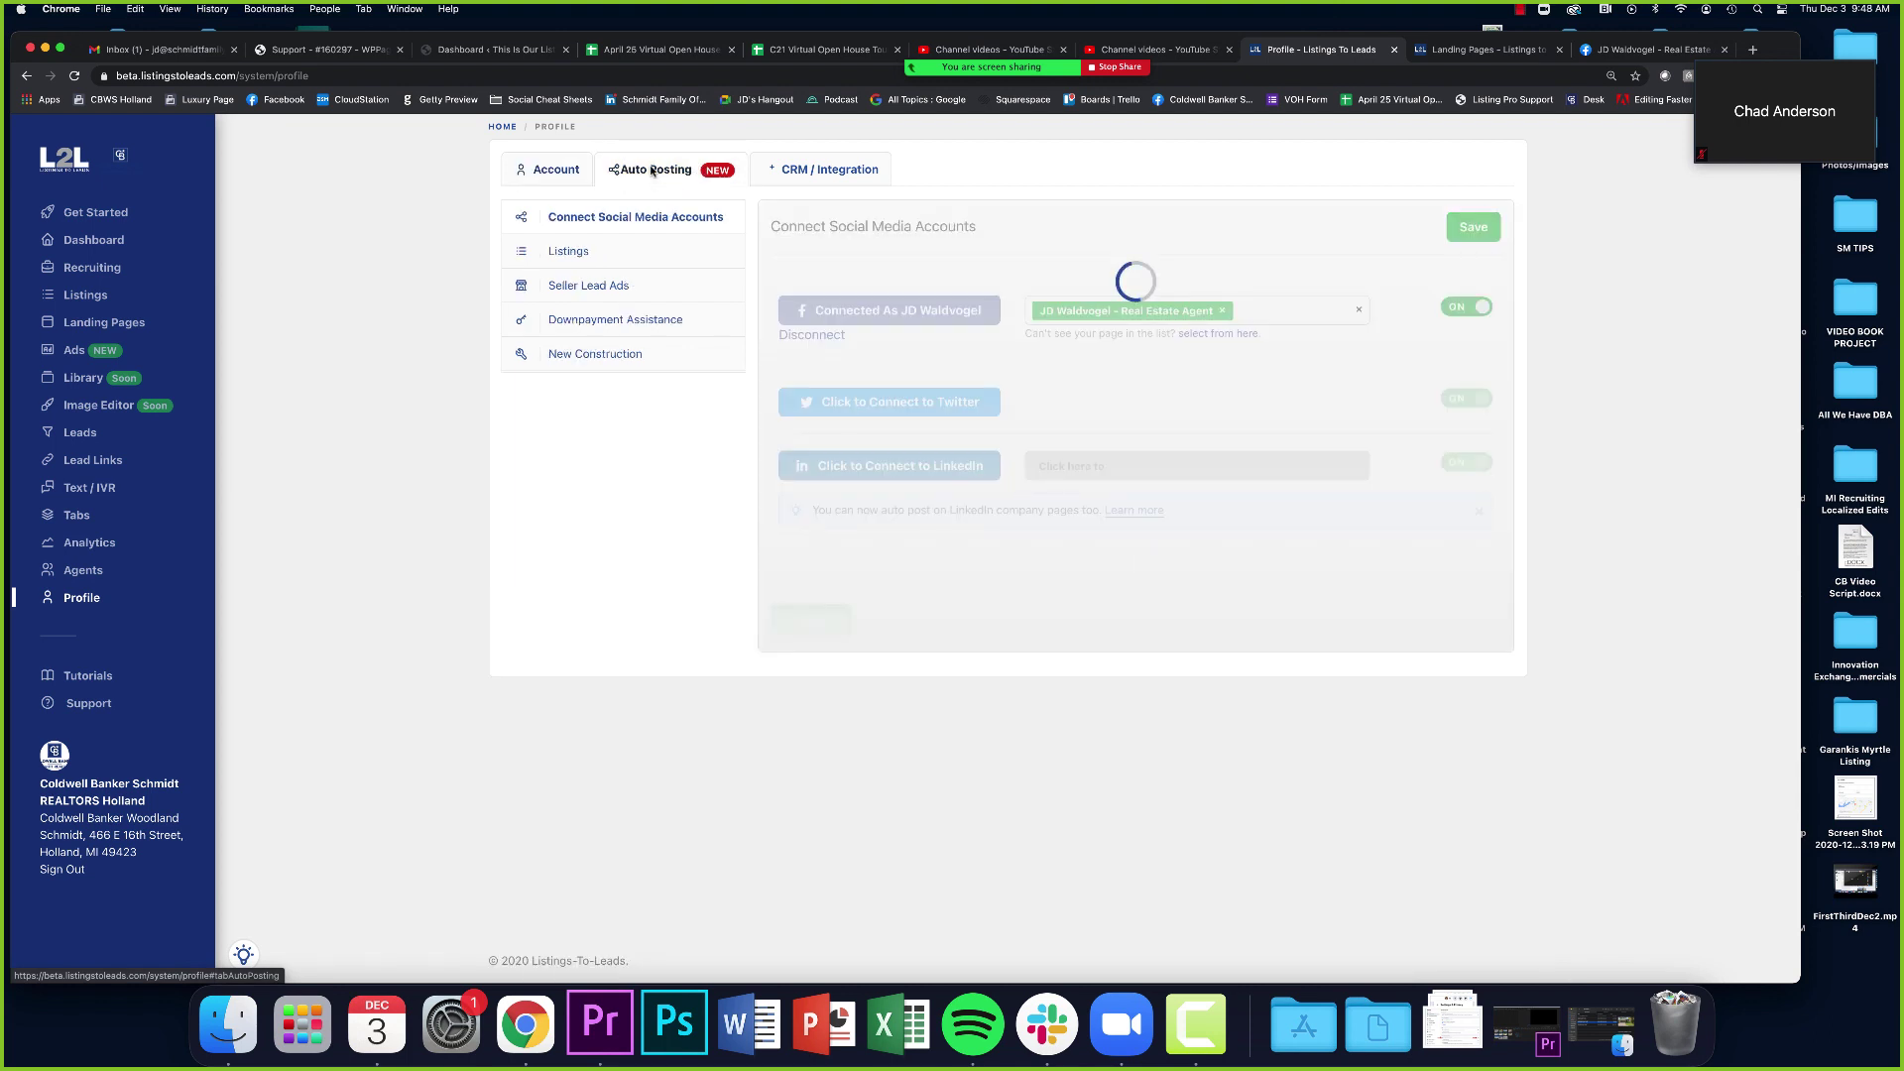